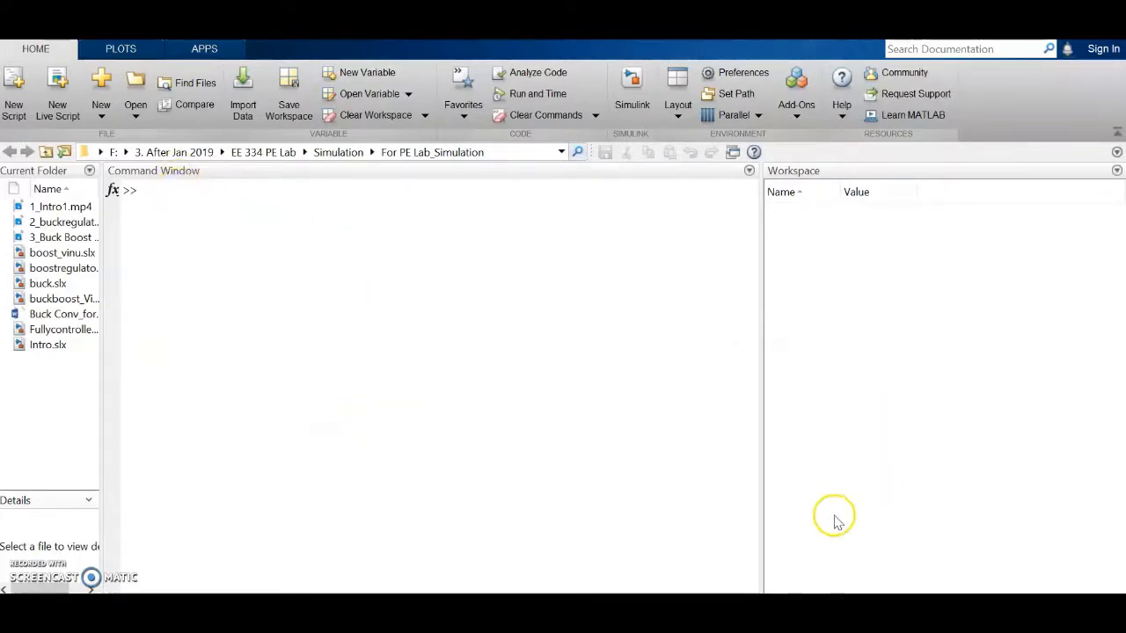
Step: Launch Simulink from MATLAB, start a Blank Model, and bring the Word lab sheet forward
left_click(216, 180)
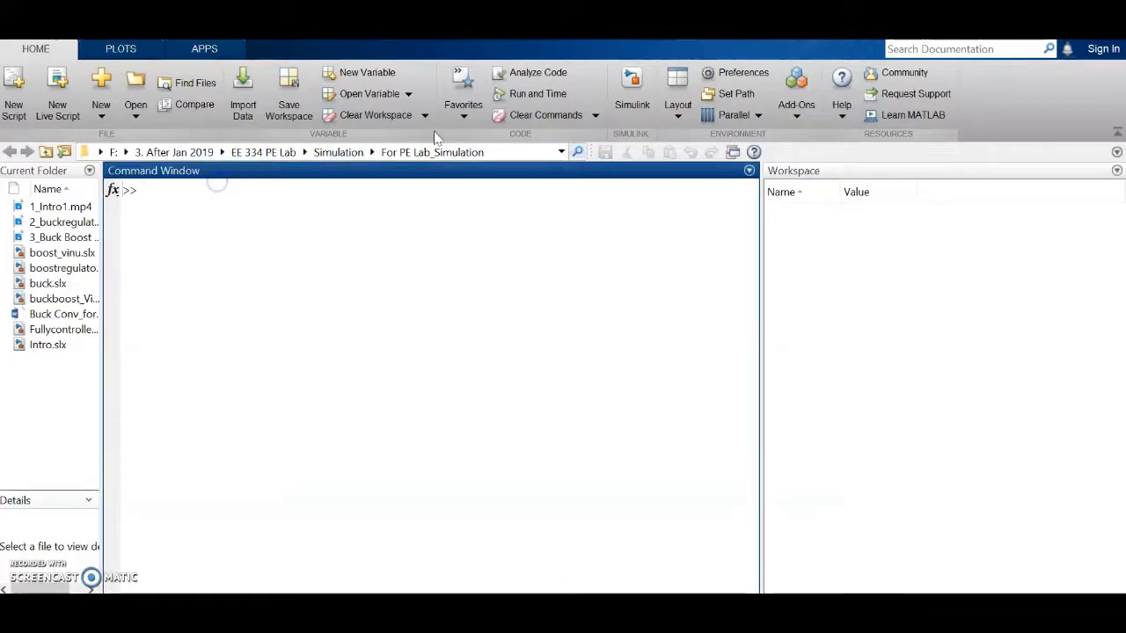
left_click(633, 83)
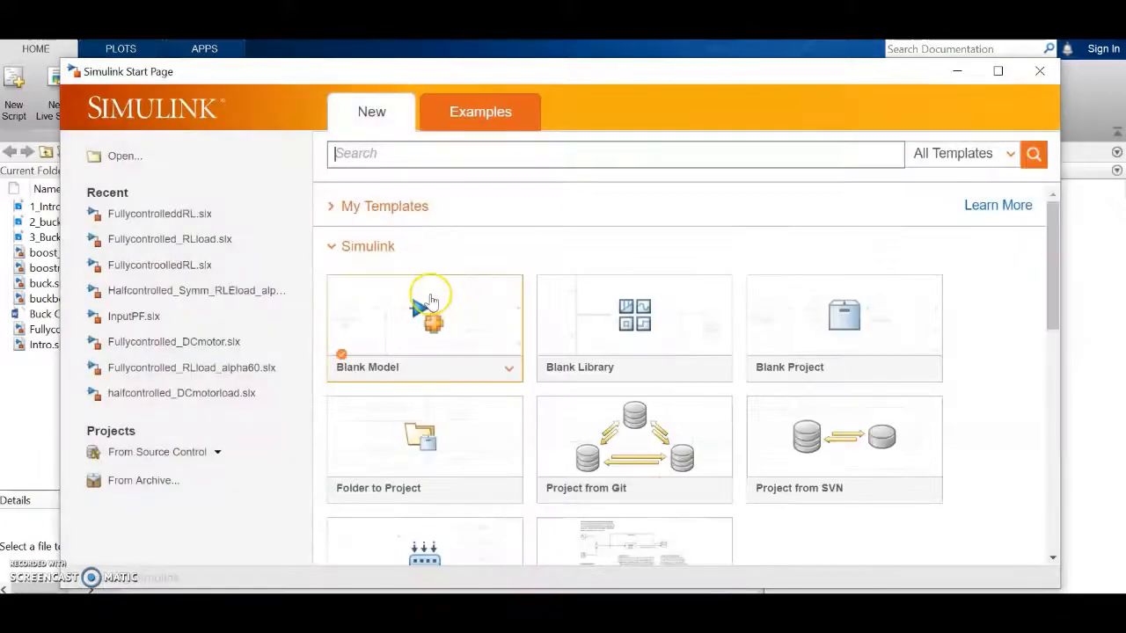
left_click(425, 297)
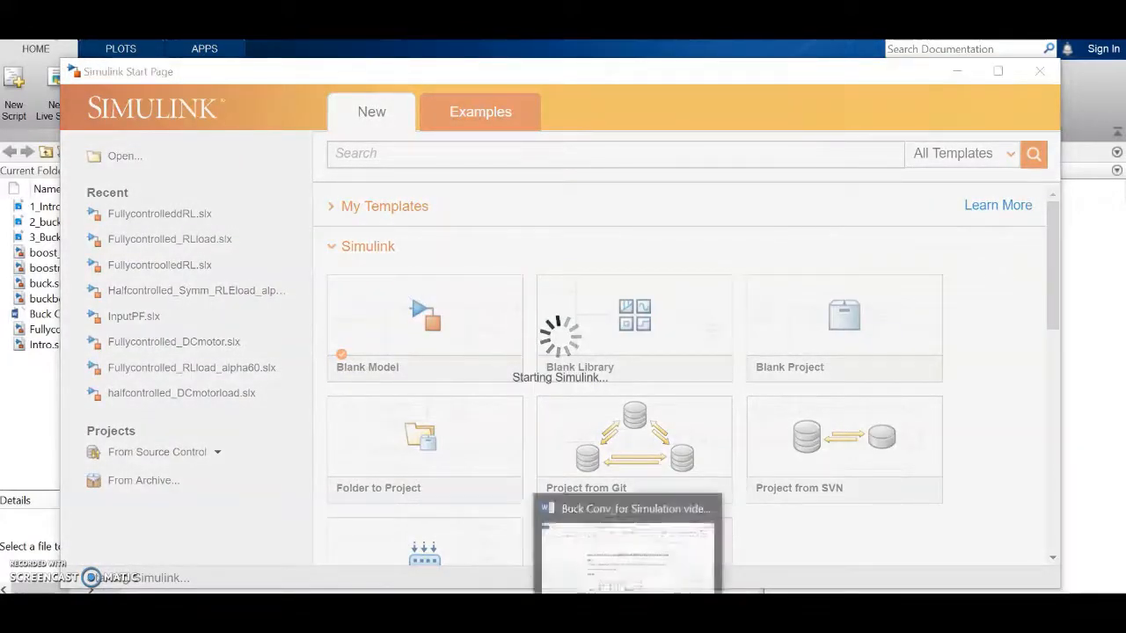
left_click(630, 609)
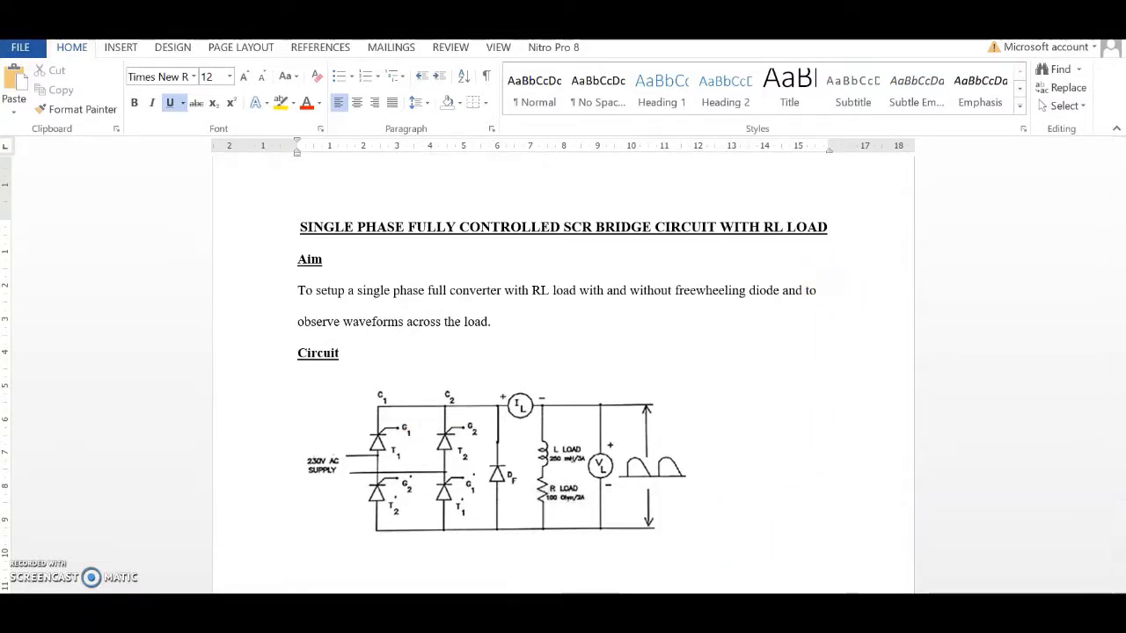
left_click(797, 567)
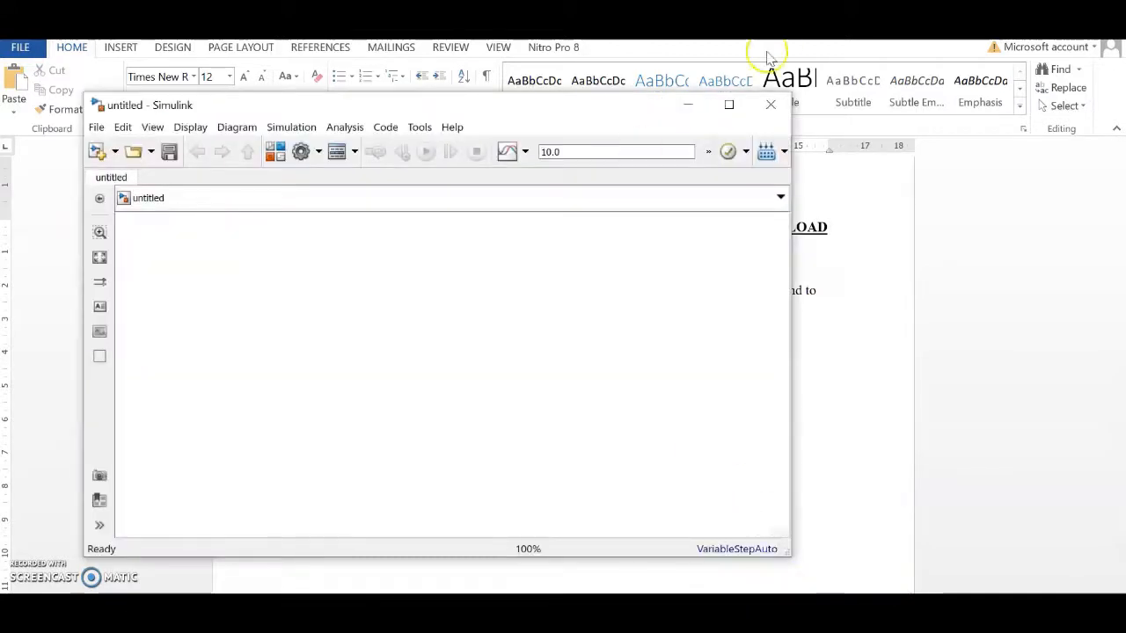
left_click(729, 105)
left_click(681, 607)
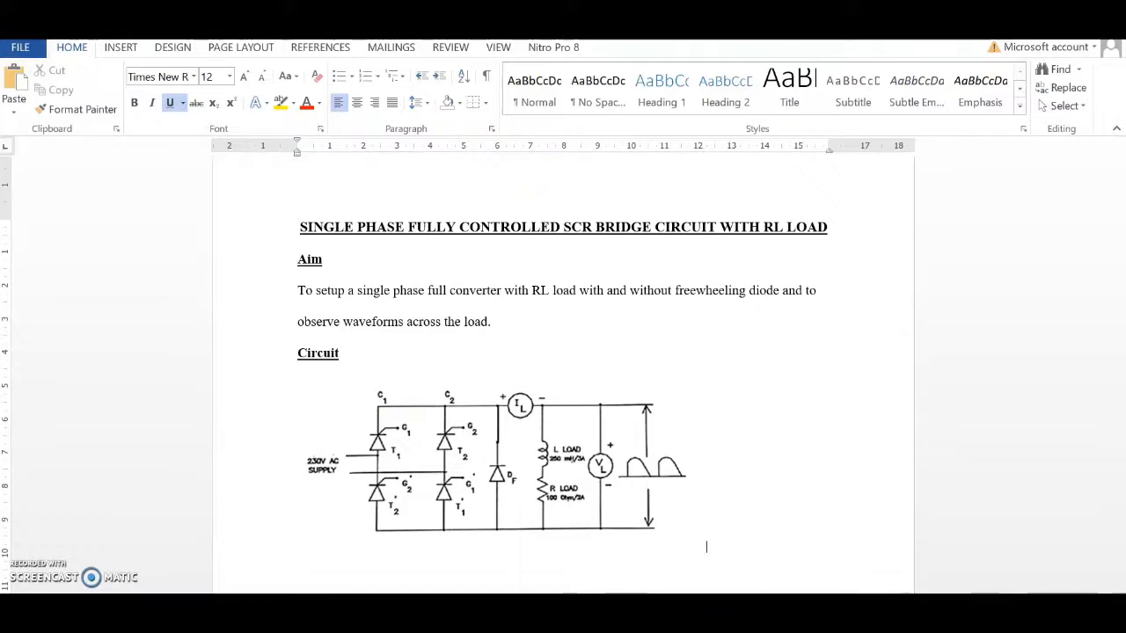
Step: Insert a powergui block into the blank model using the canvas block search
left_click(754, 589)
left_click(505, 364)
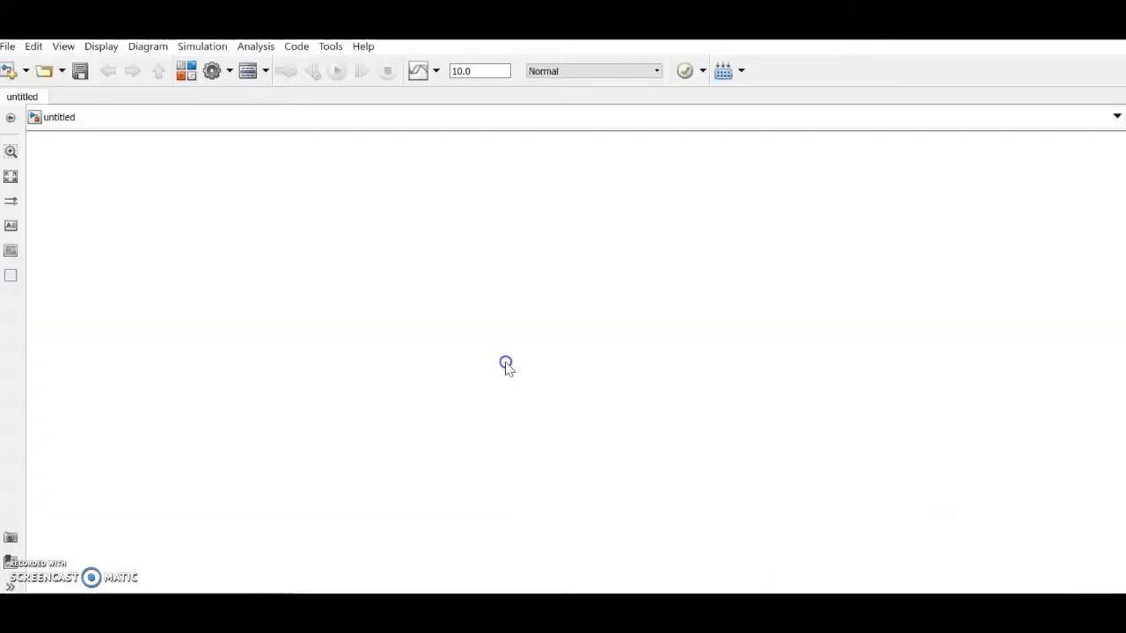
double_click(350, 196)
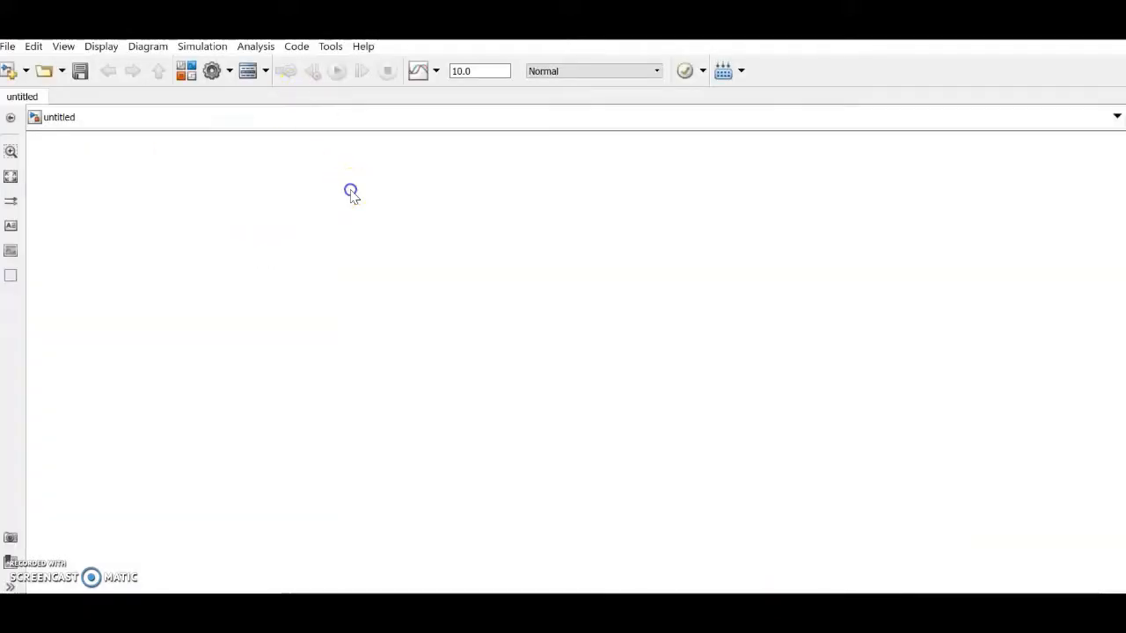
type("powe")
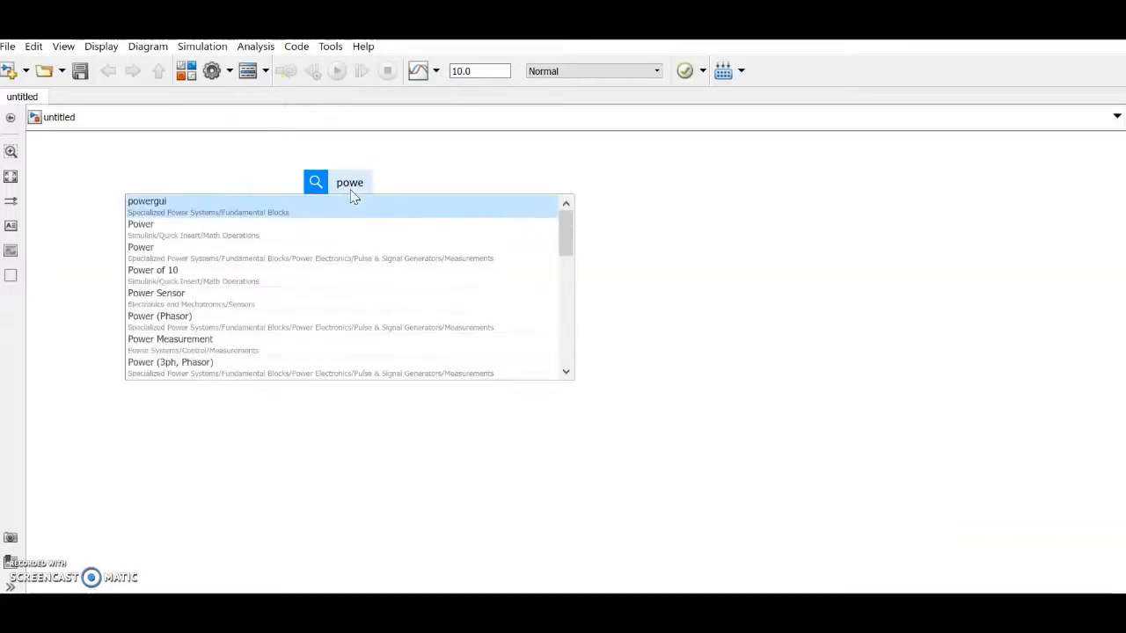
left_click(156, 206)
Step: Insert a Thyristor block and turn off its measurement port
left_click(223, 325)
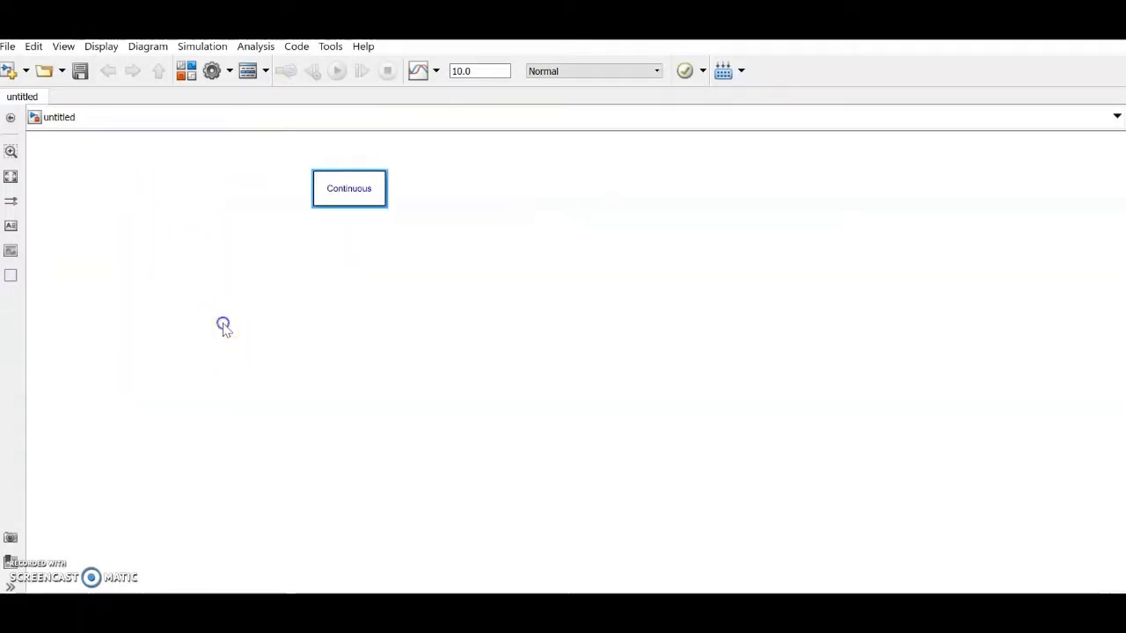
type("thy")
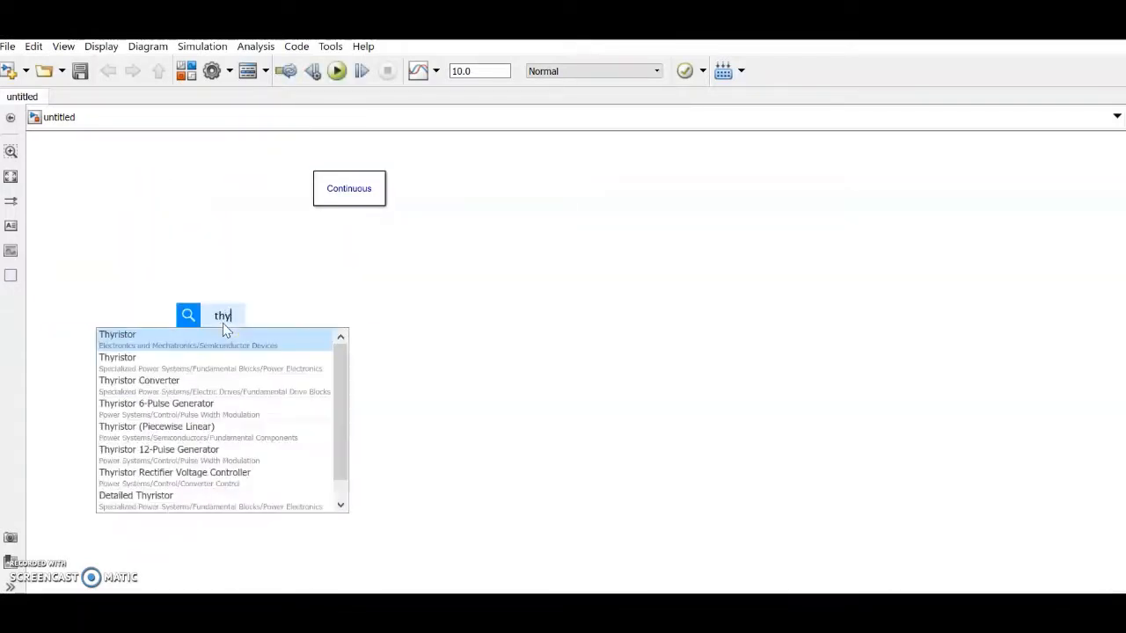
type("ri")
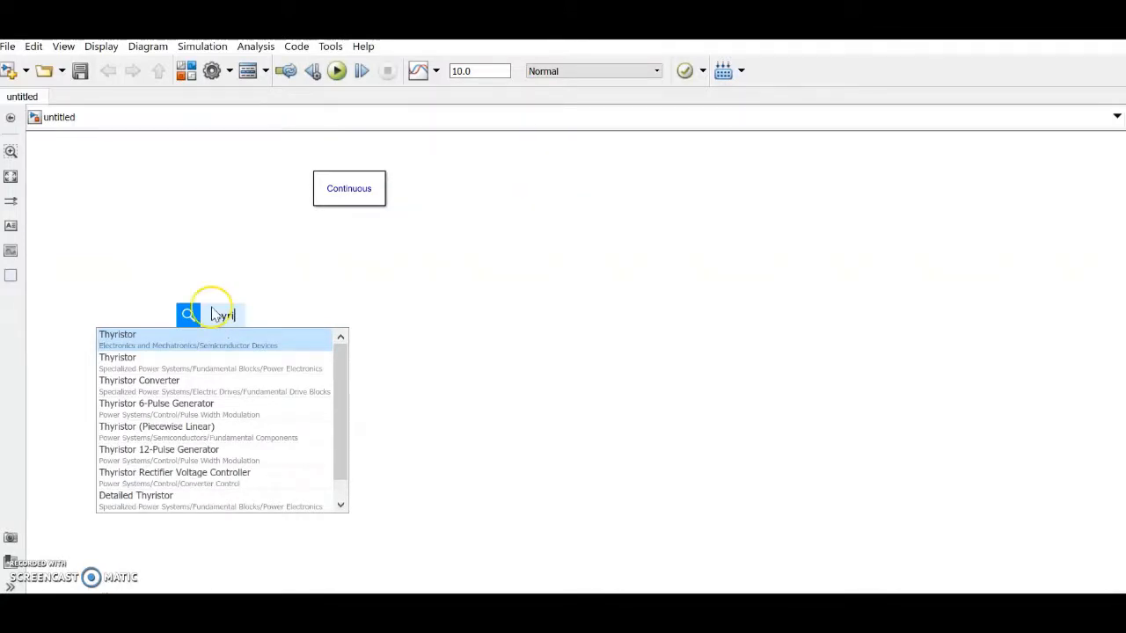
left_click(206, 362)
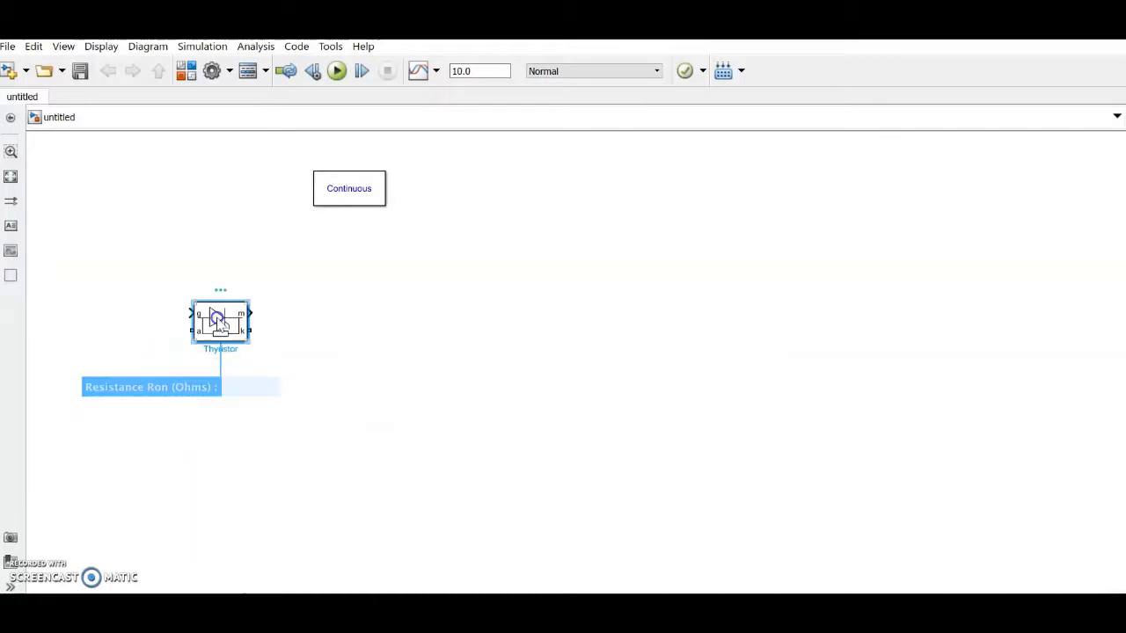
double_click(225, 322)
scroll(467, 430, "down", 3)
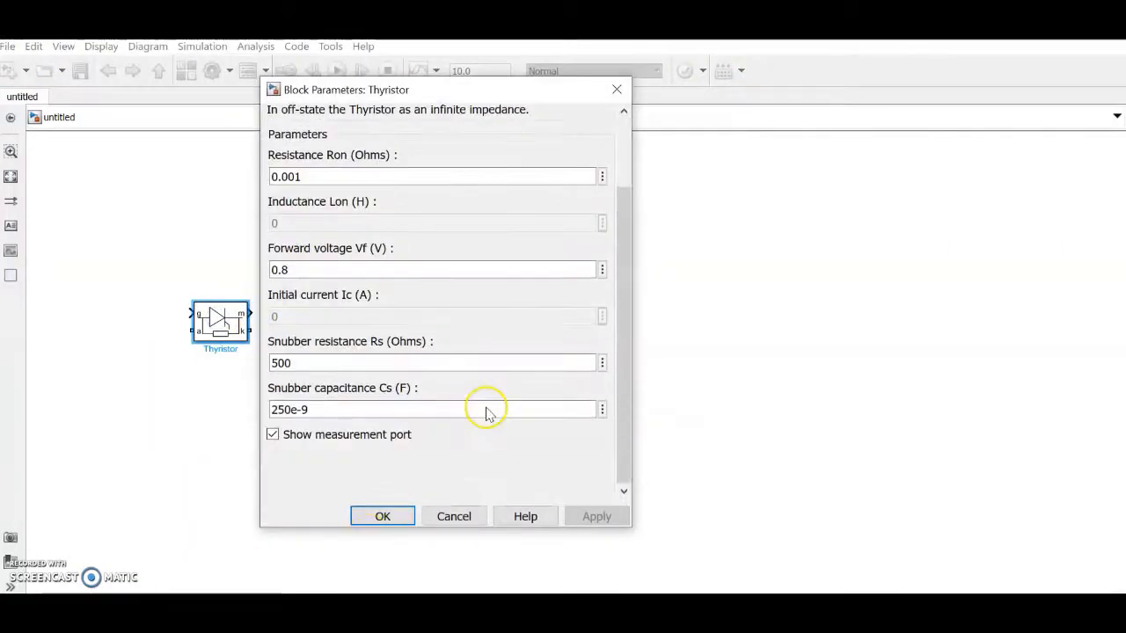
left_click(361, 435)
left_click(383, 518)
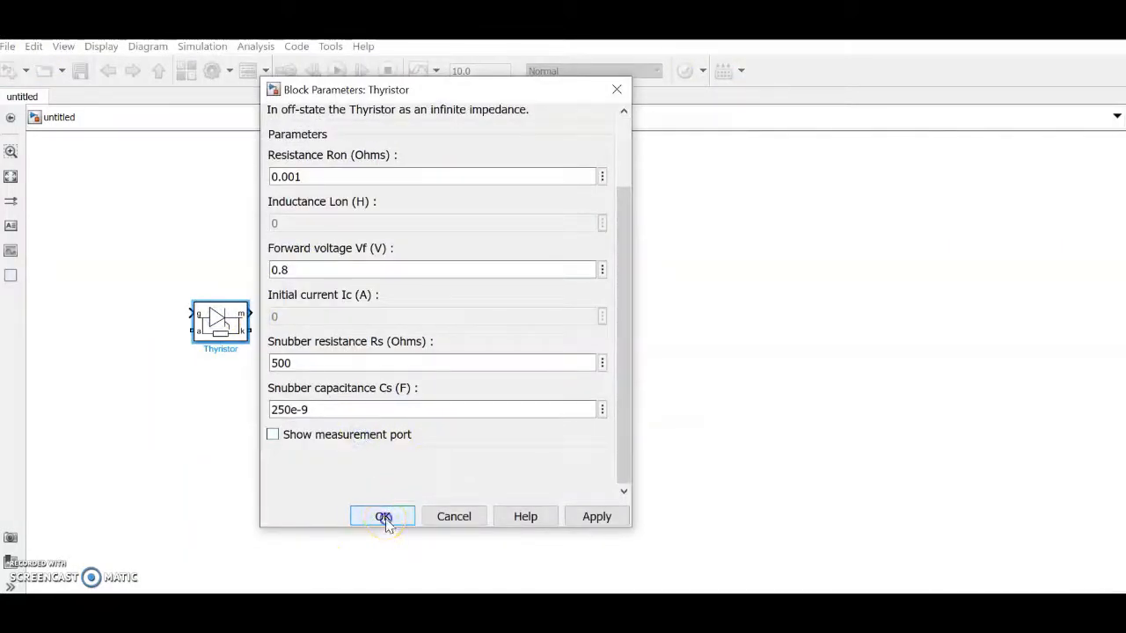
left_click(295, 430)
left_click(236, 327)
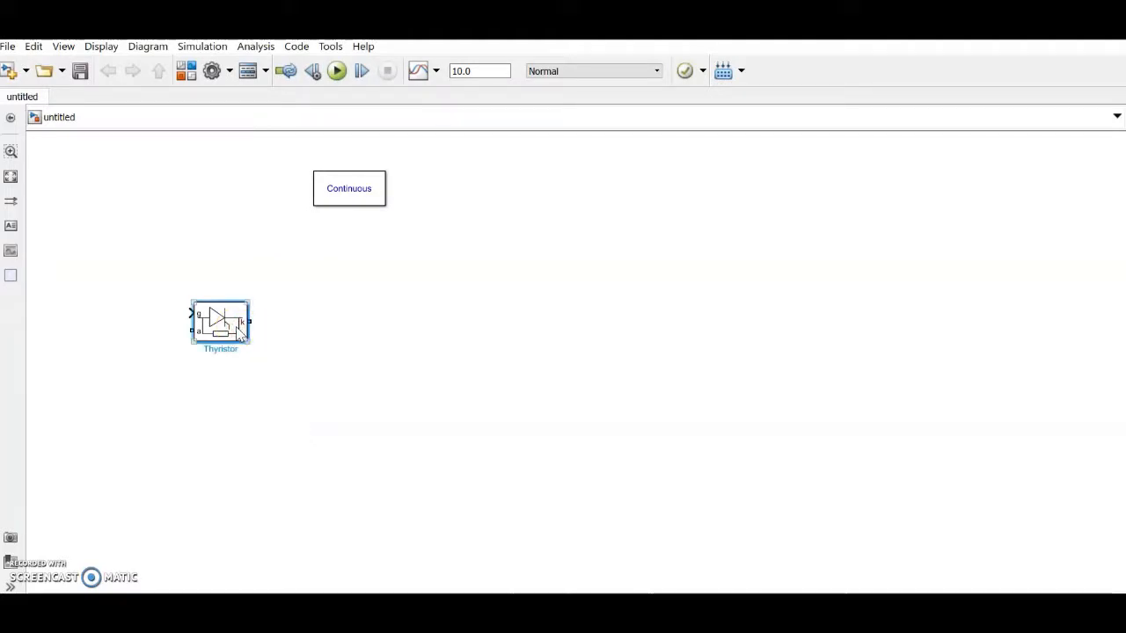
Step: Rotate the Thyristor block counterclockwise so it stands upright
right_click(237, 330)
mouse_move(367, 311)
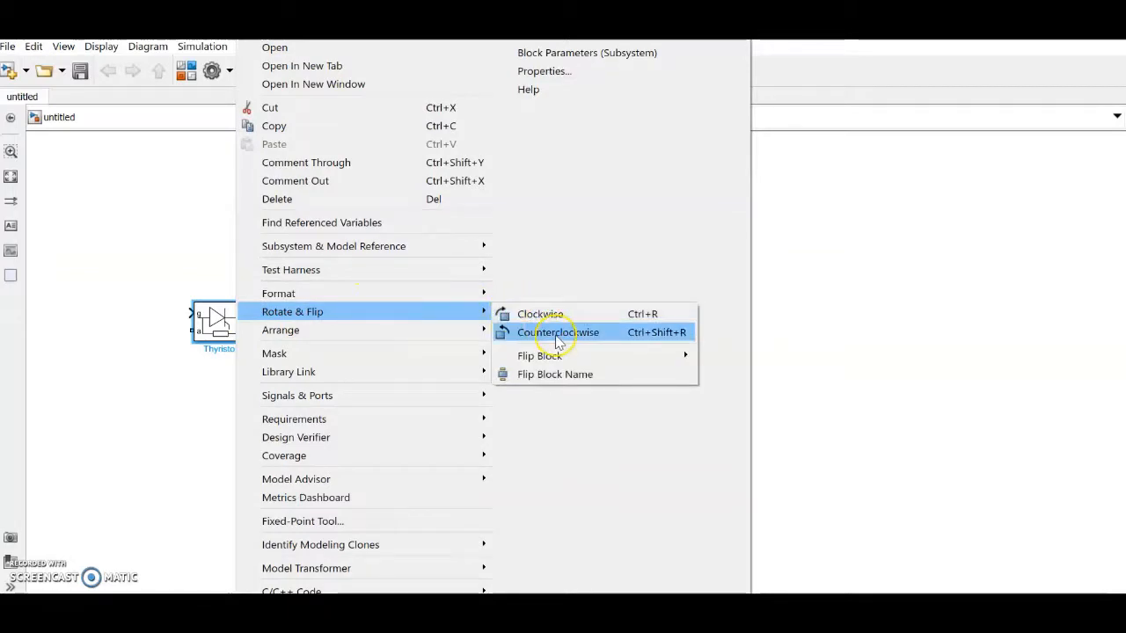
left_click(556, 334)
Step: Copy the thyristor into a two-by-two grid of four, then search blocks for 'ac'
left_click_drag(221, 330, 420, 337)
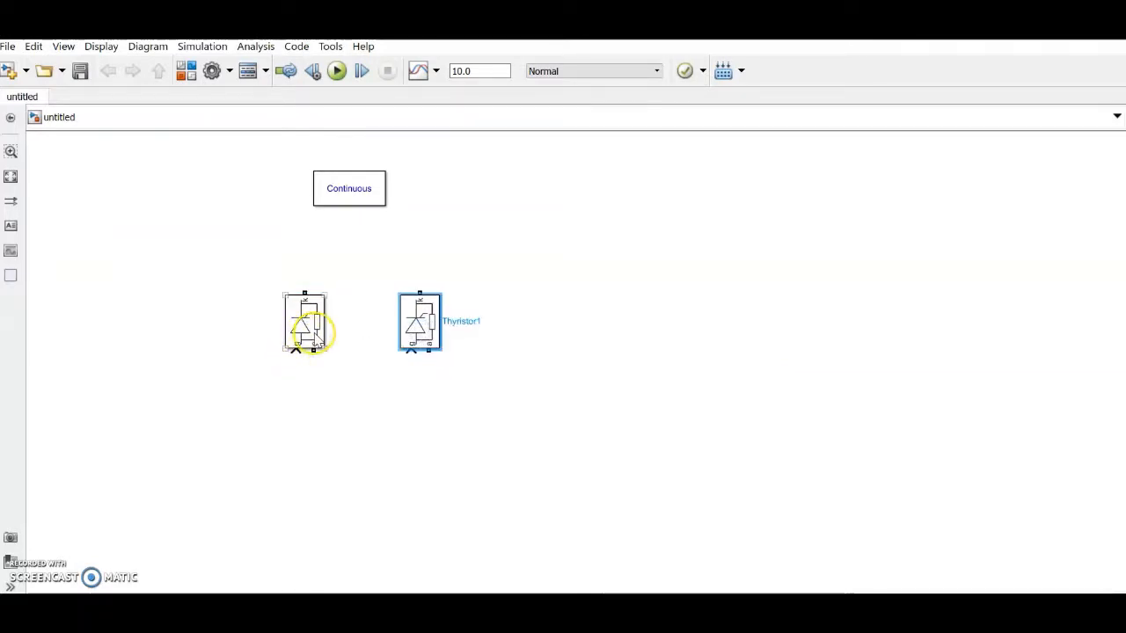
left_click_drag(318, 336, 428, 449)
left_click_drag(477, 507, 323, 490)
left_click(519, 401)
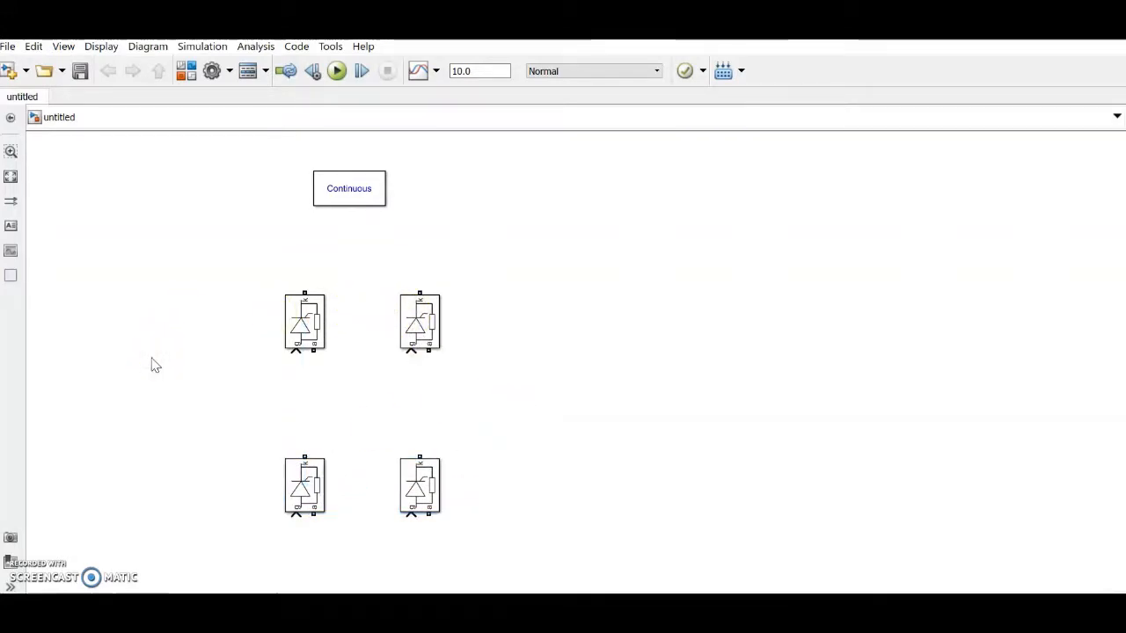
double_click(153, 364)
type("ac")
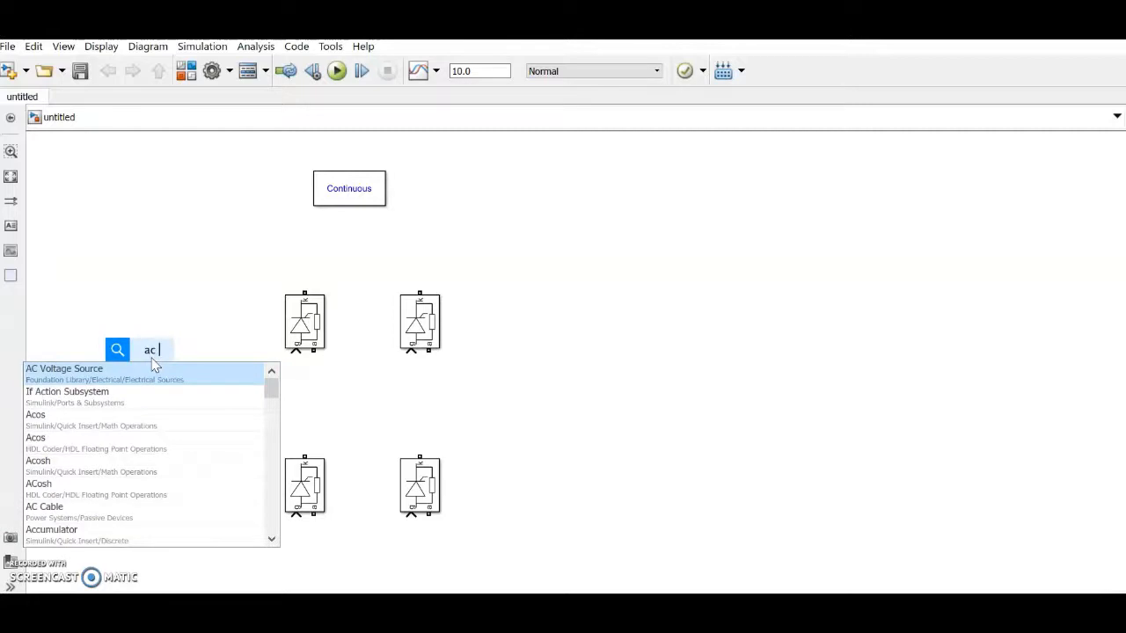
Step: Find AC Voltage Source in the Library Browser and place it left of the thyristors
left_click(171, 258)
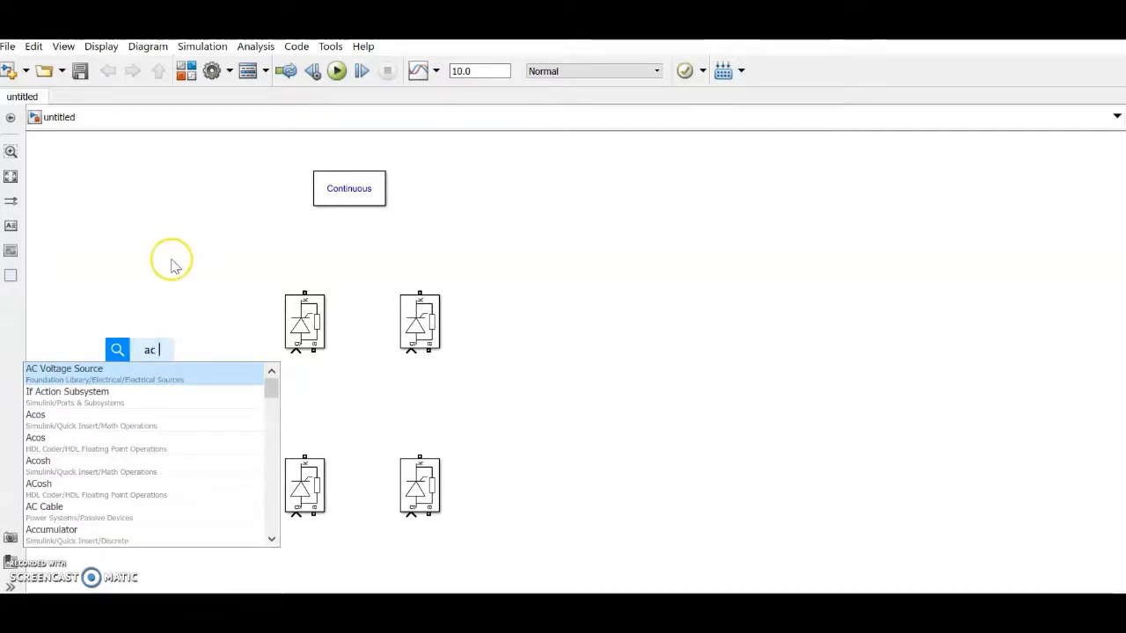
left_click(185, 71)
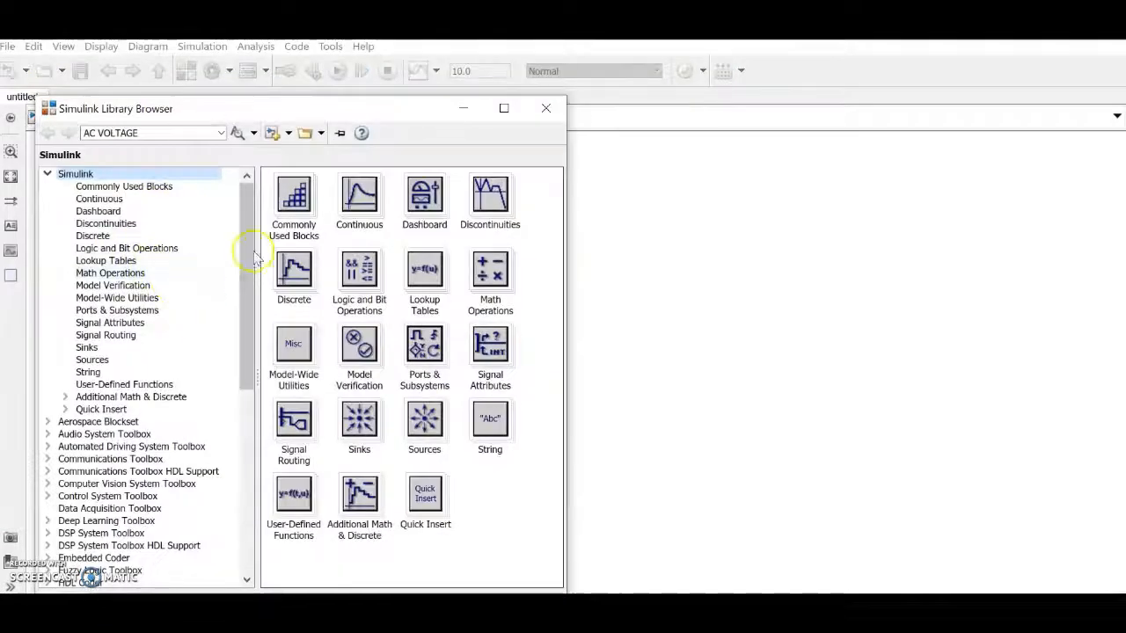
left_click(152, 133)
key("Return")
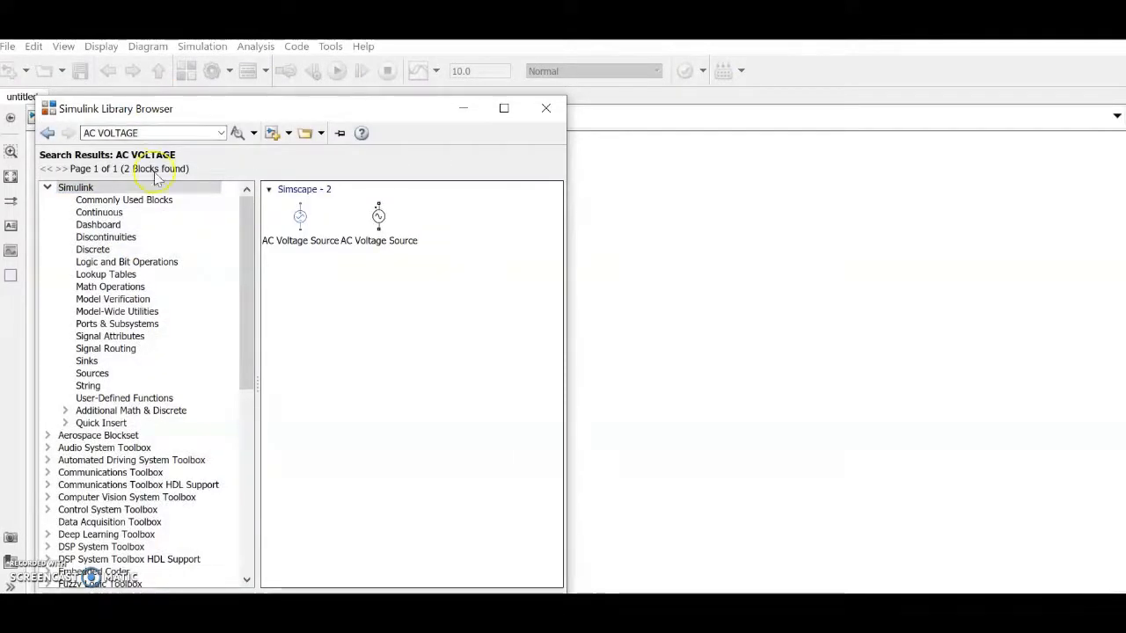
left_click_drag(378, 217, 156, 396)
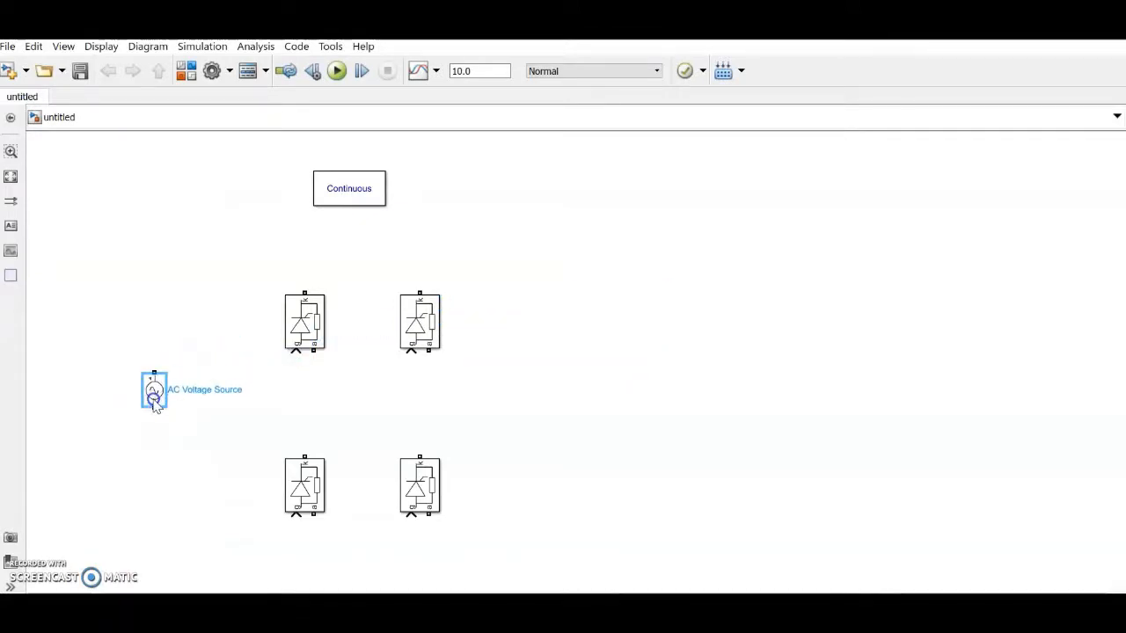
Step: Set the AC Voltage Source to 325 V peak amplitude and 50 Hz frequency
double_click(153, 395)
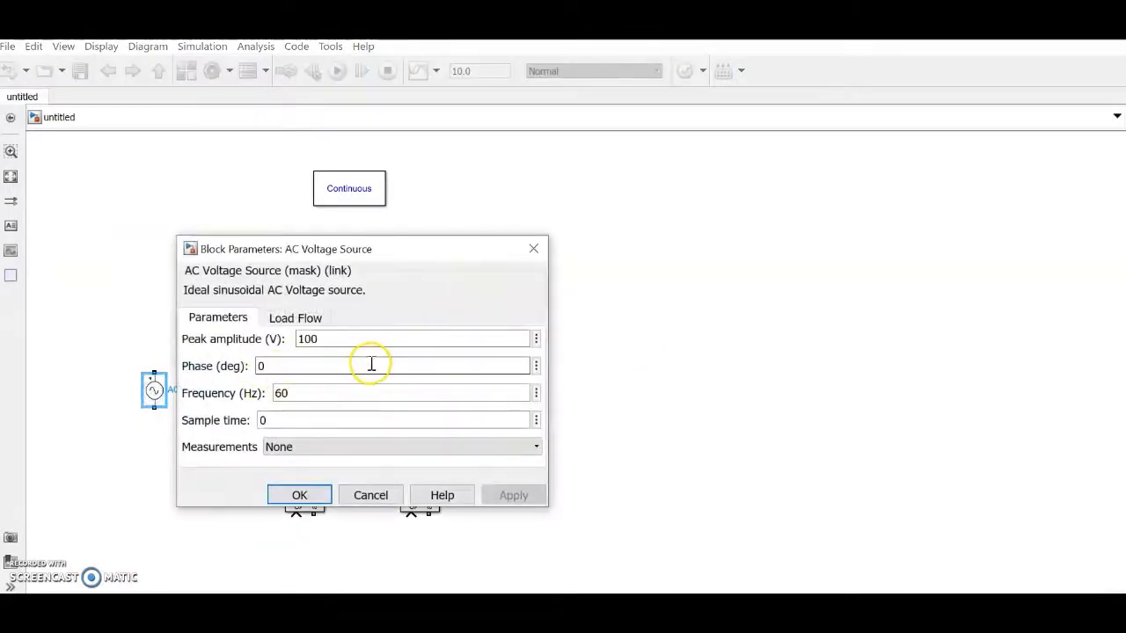
double_click(353, 337)
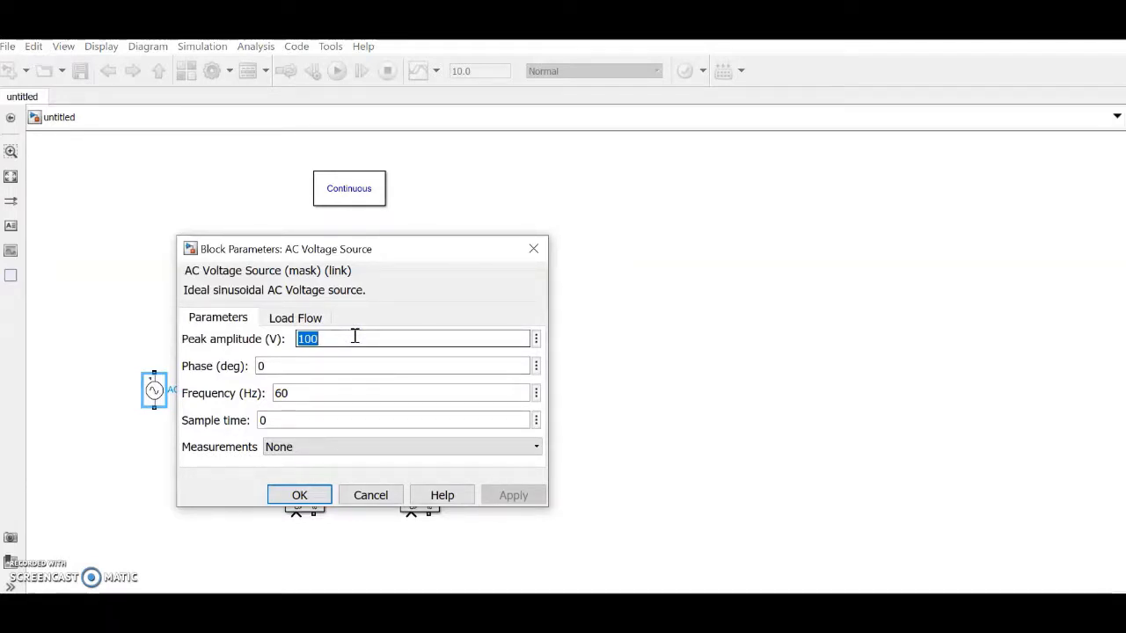
type("325")
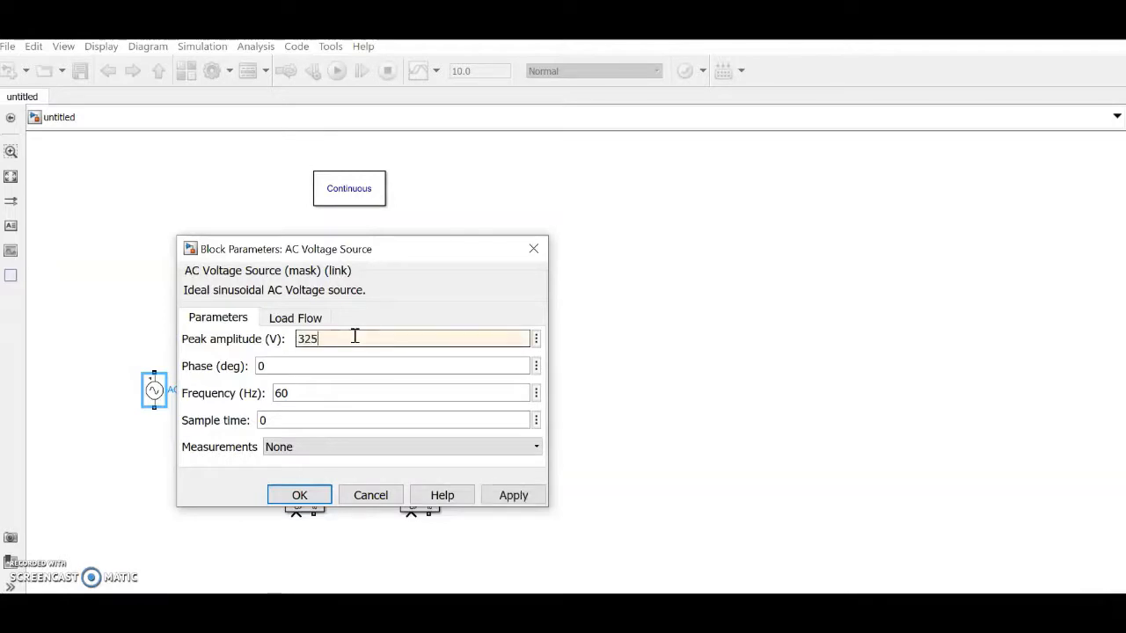
double_click(345, 393)
type("50")
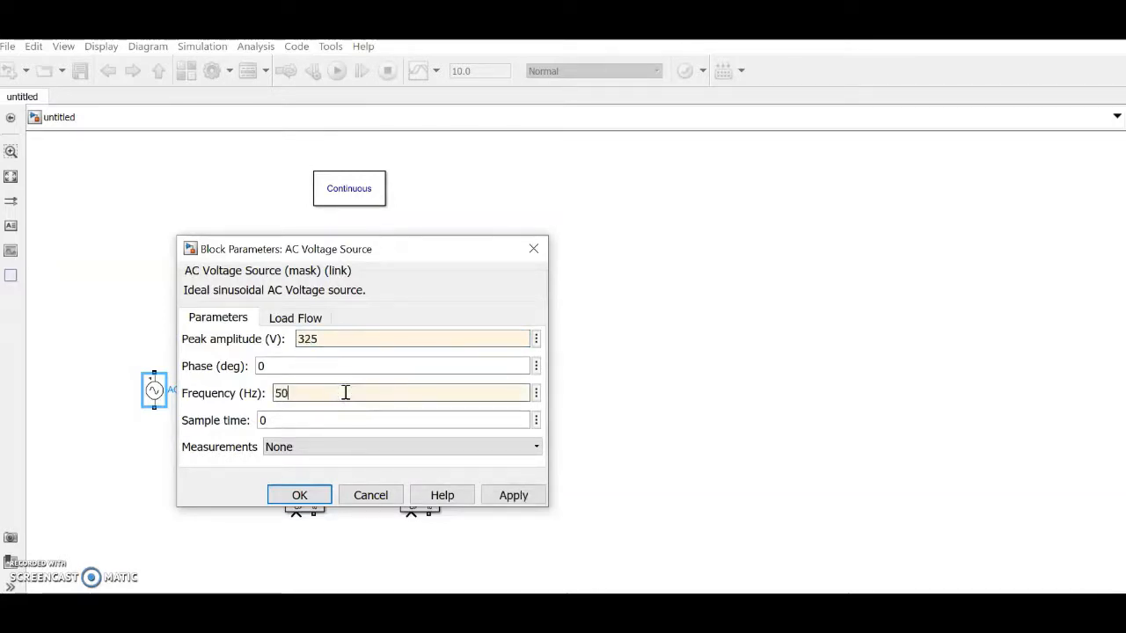
left_click(299, 495)
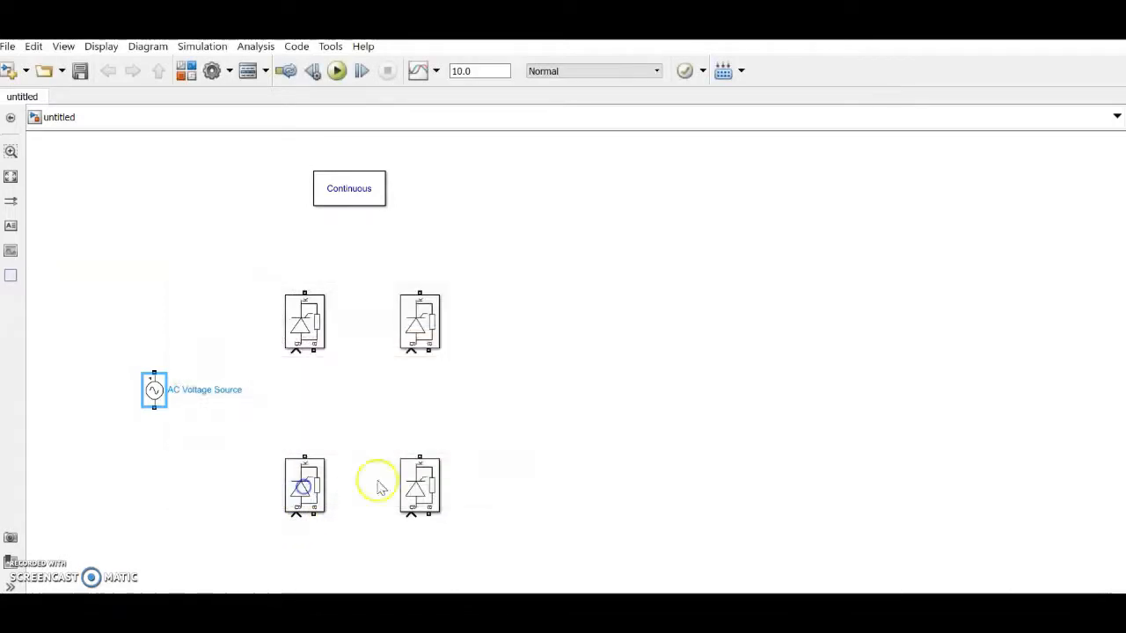
Step: Wire each top thyristor to the one below, and connect the AC source's terminals to both leg midpoints
left_click(686, 474)
left_click(314, 350)
left_click_drag(313, 366, 312, 451)
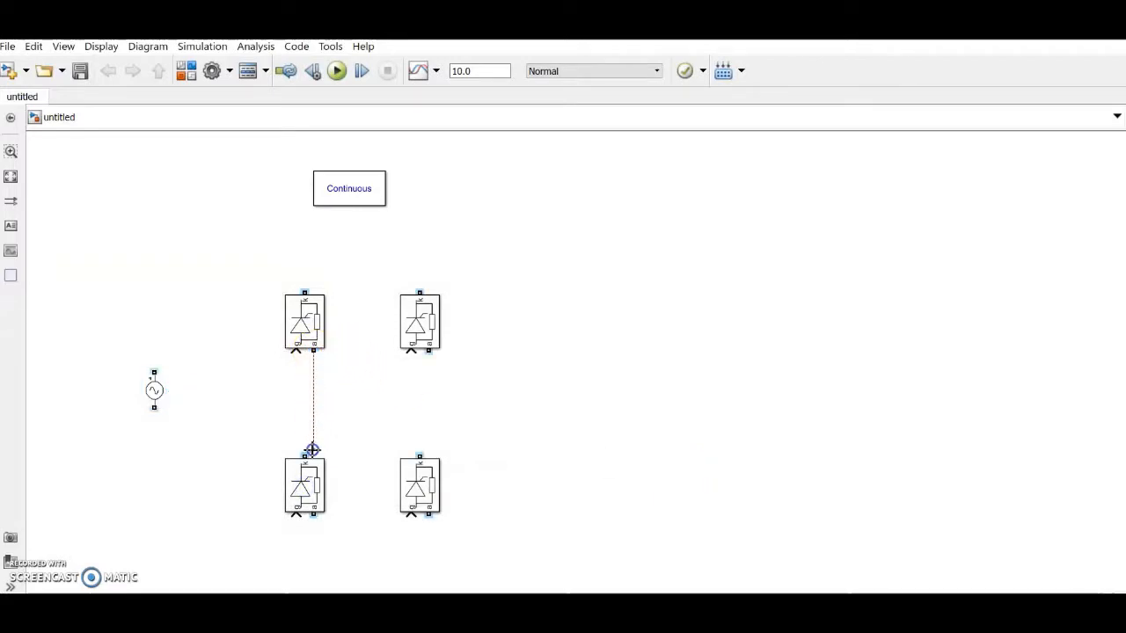
left_click_drag(428, 351, 415, 451)
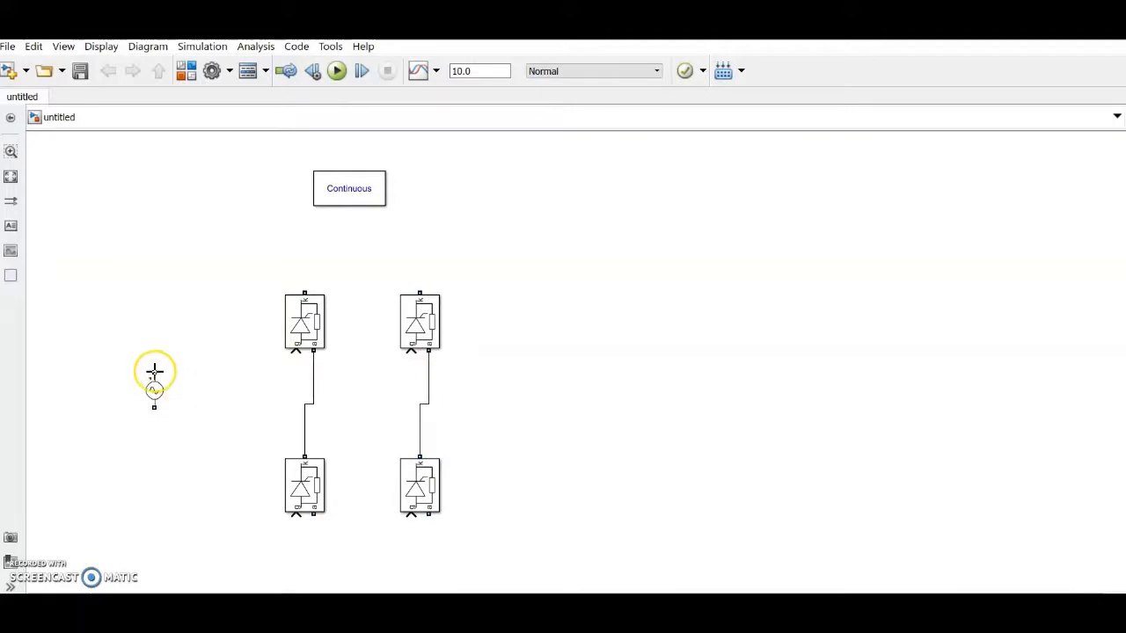
mouse_move(154, 372)
left_mouse_down()
mouse_move(288, 397)
mouse_move(316, 382)
left_mouse_up()
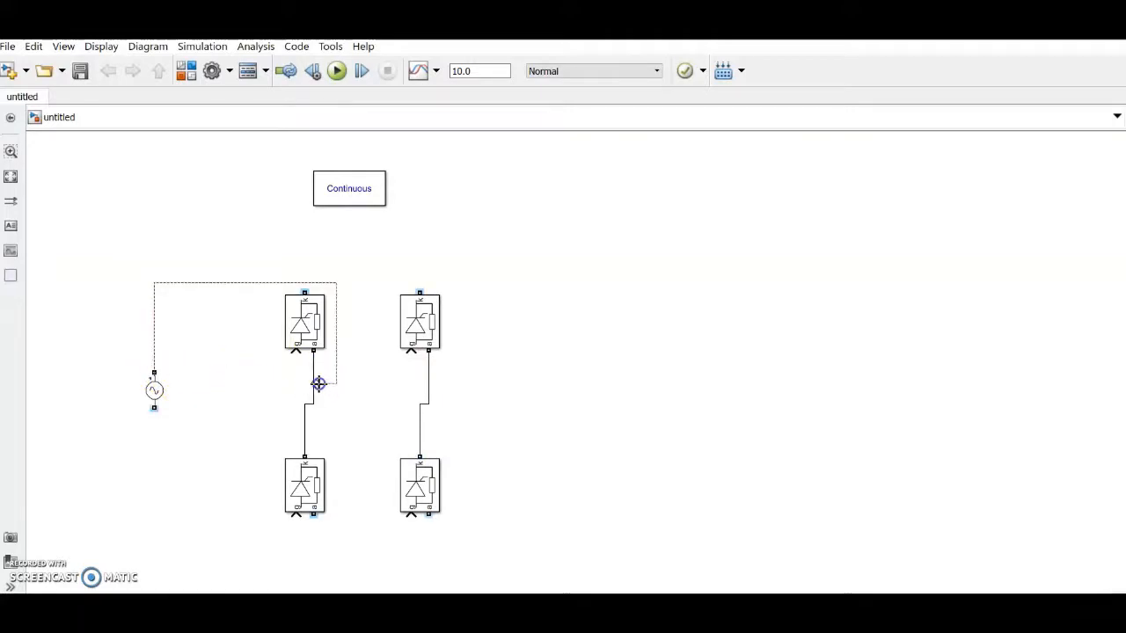
left_click_drag(281, 284, 256, 359)
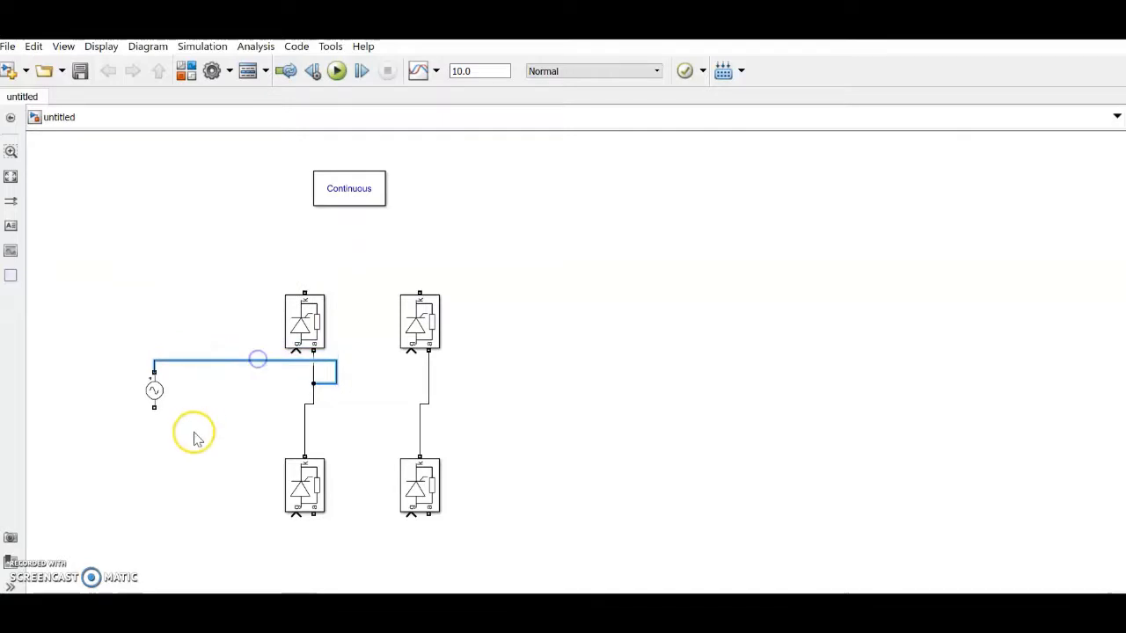
left_click_drag(155, 409, 419, 432)
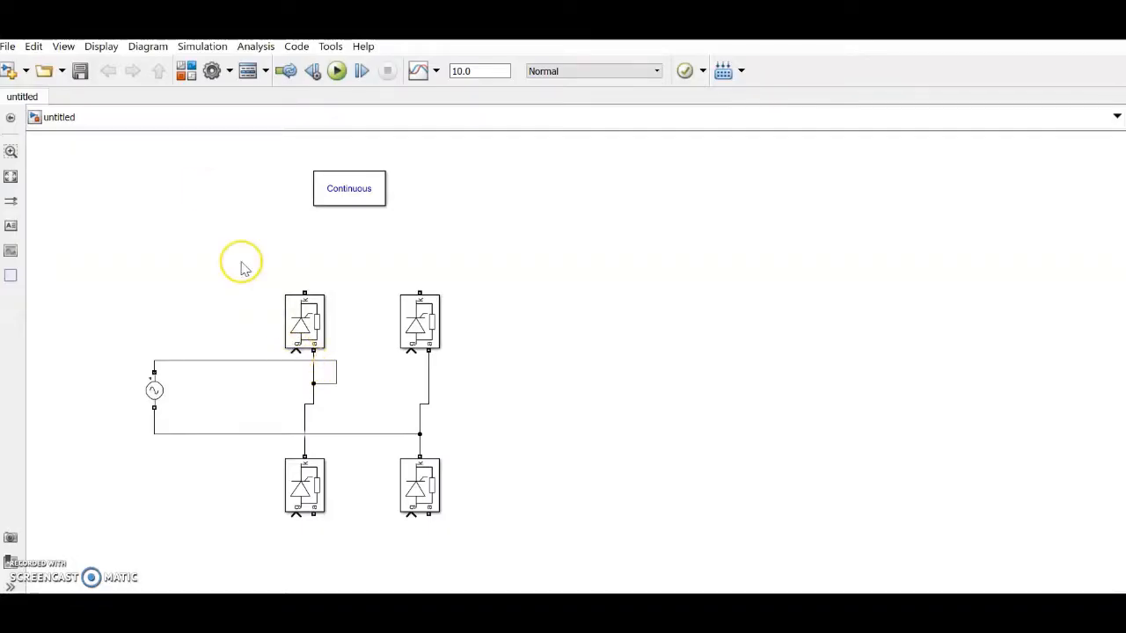
Step: Insert a Pulse Generator and wire it to the top-left thyristor's gate
double_click(183, 229)
type("pulse")
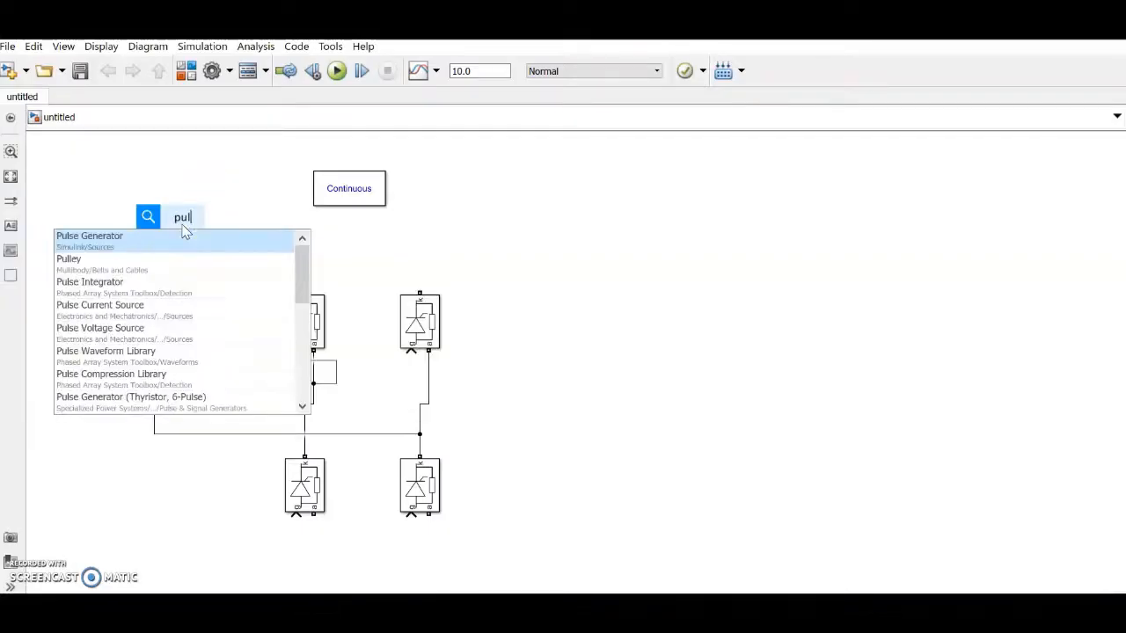
left_click(161, 239)
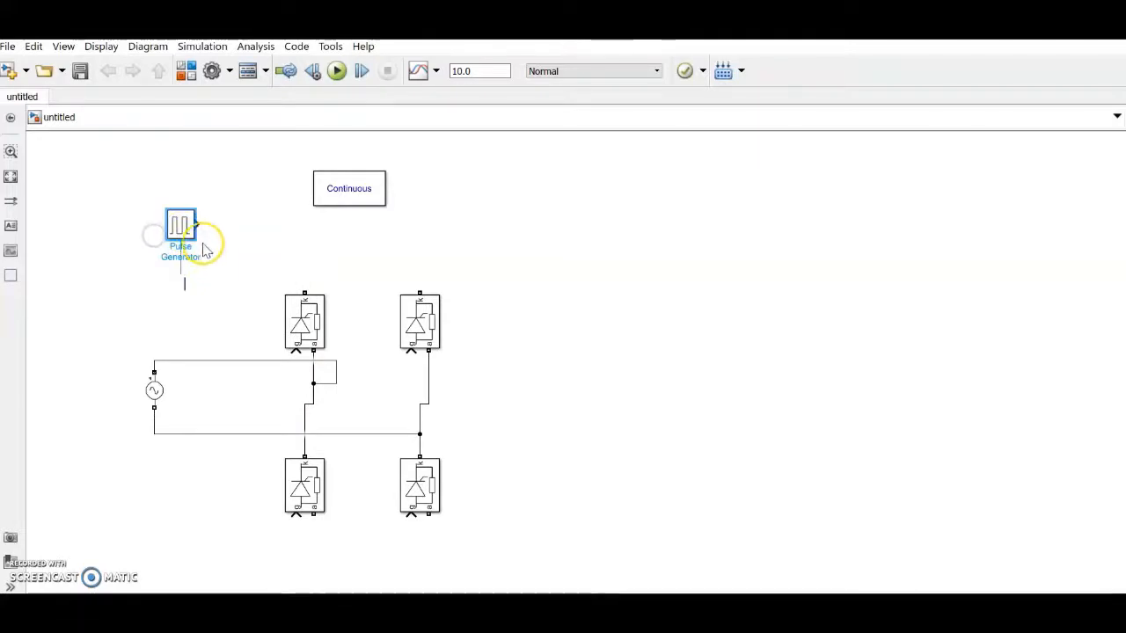
left_click_drag(201, 226, 272, 308)
left_click_drag(297, 354, 267, 382)
left_click(267, 368)
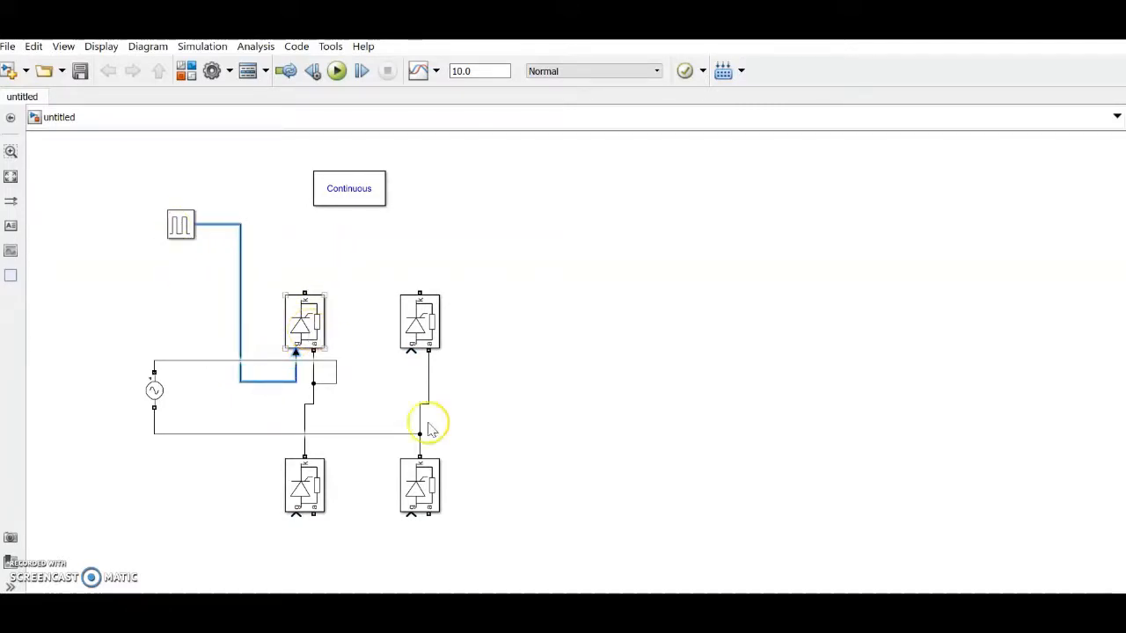
Step: Show the top thyristors' names and label them Thyristor 1 and Thyristor 3
left_click(302, 318)
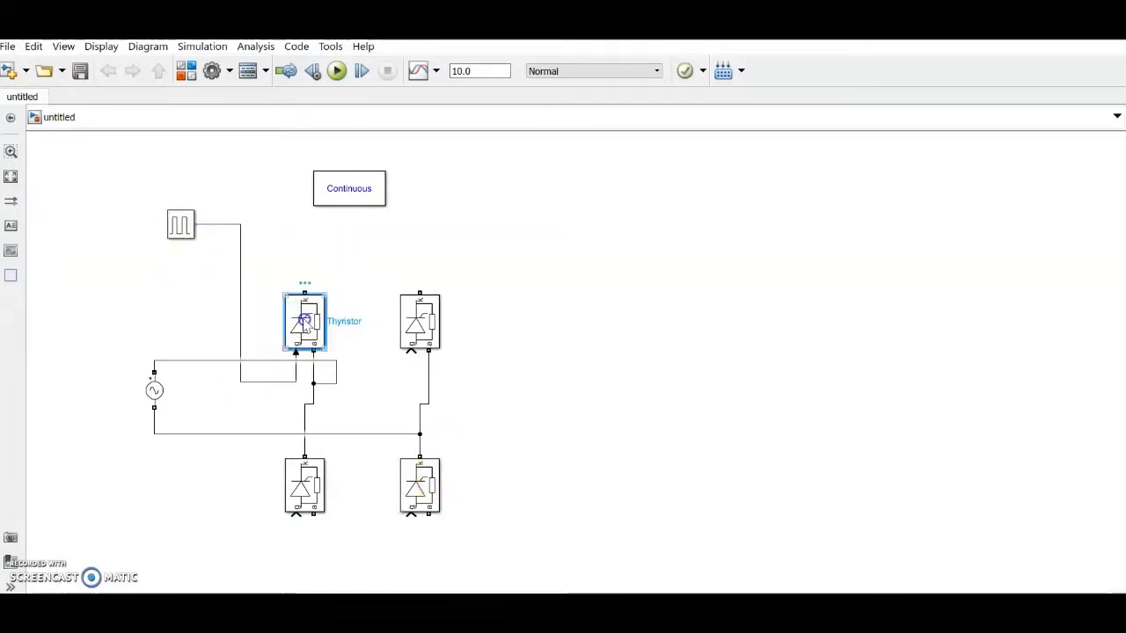
left_click(325, 269)
left_click(357, 321)
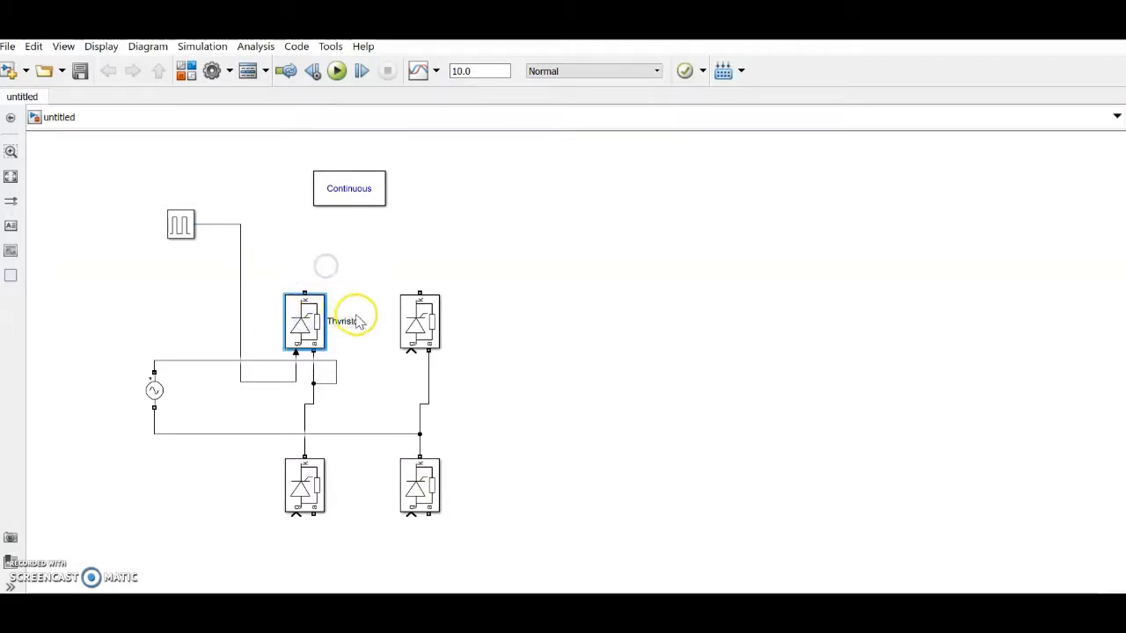
type("1")
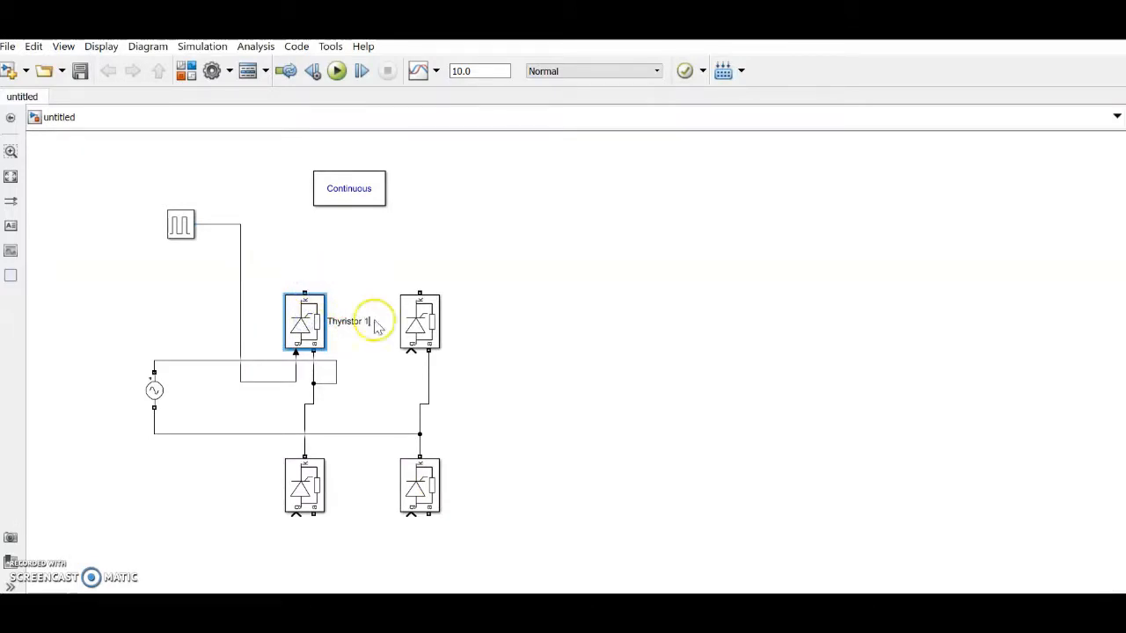
left_click(432, 320)
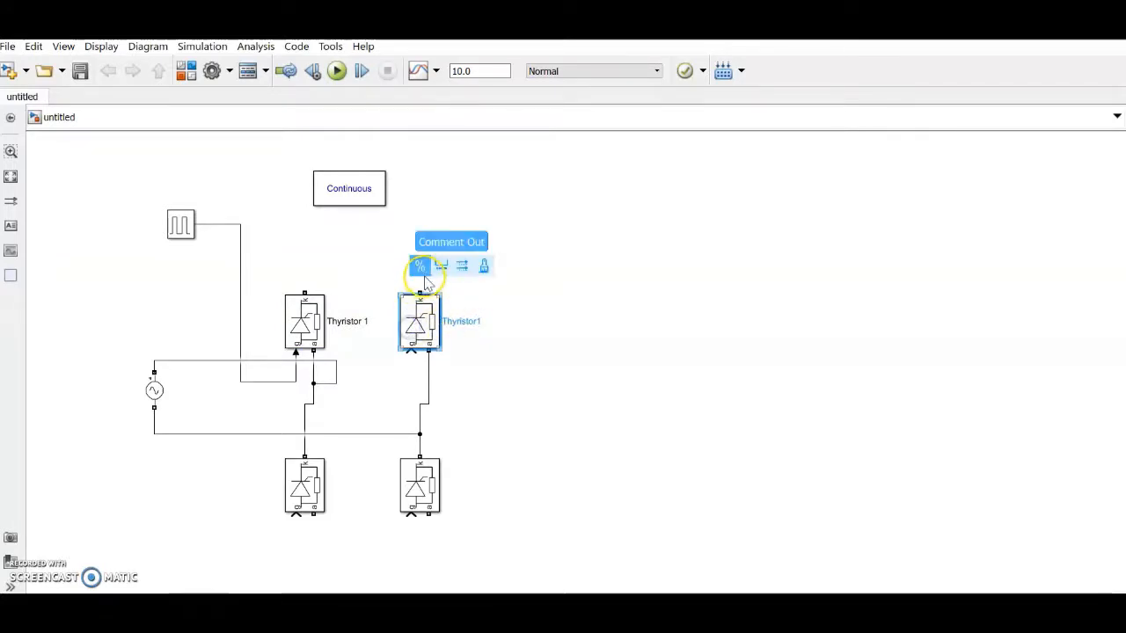
left_click(473, 322)
left_click(479, 323)
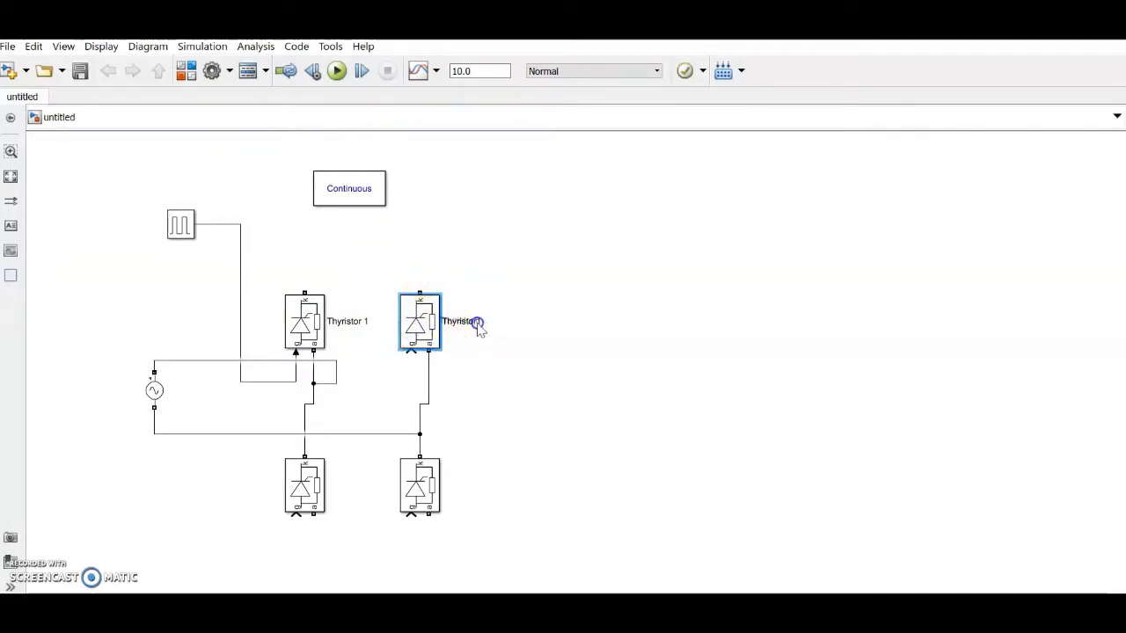
left_click(477, 320)
Step: Show the lower thyristors' names, labelling the right Thyristor 2 and the left Thyristor 4
left_click(417, 479)
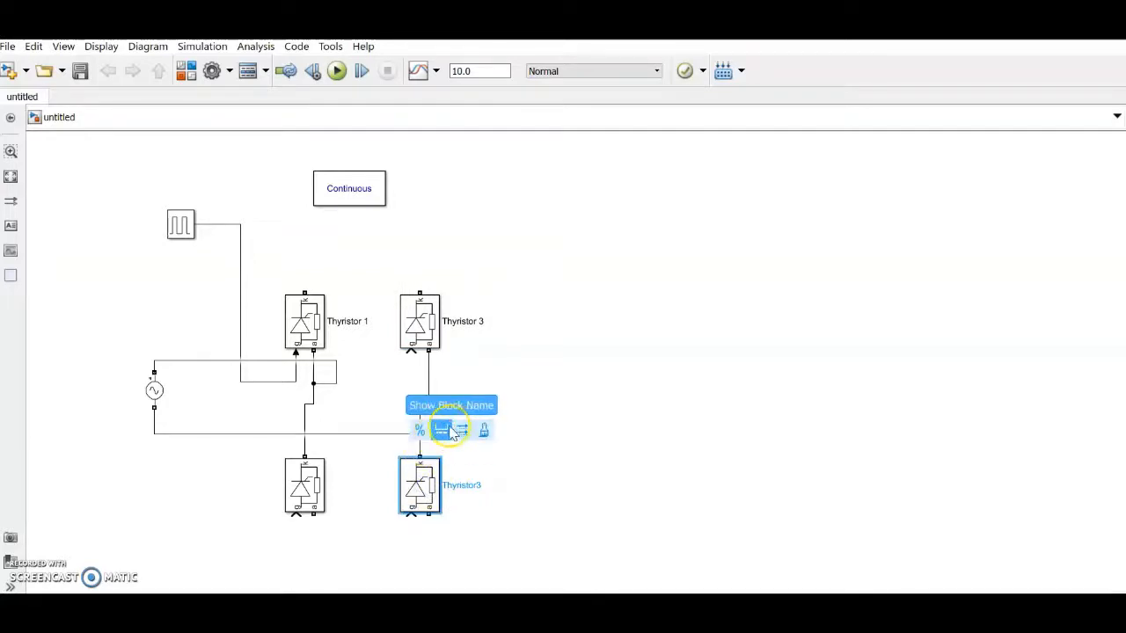
left_click(449, 429)
left_click(476, 485)
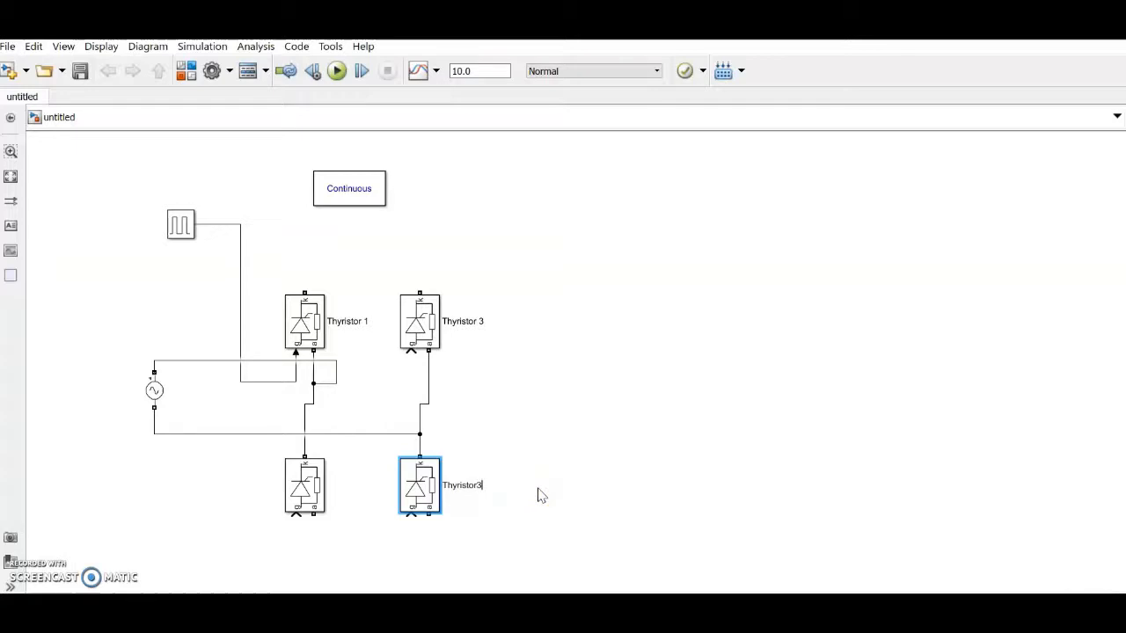
key("BackSpace")
type("2")
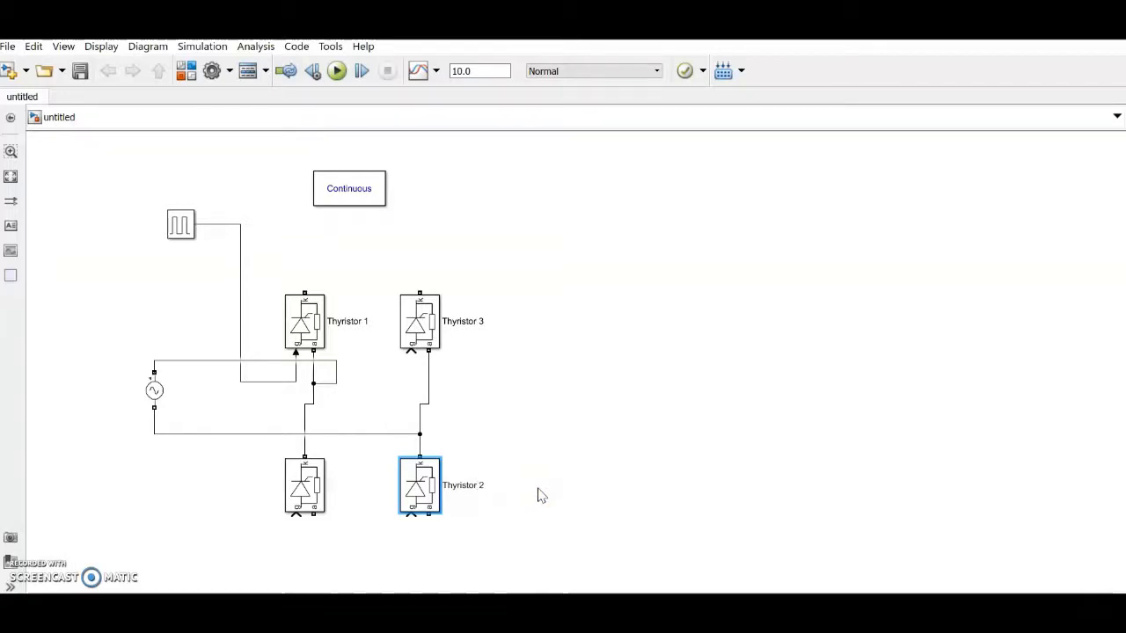
left_click(303, 486)
mouse_move(314, 449)
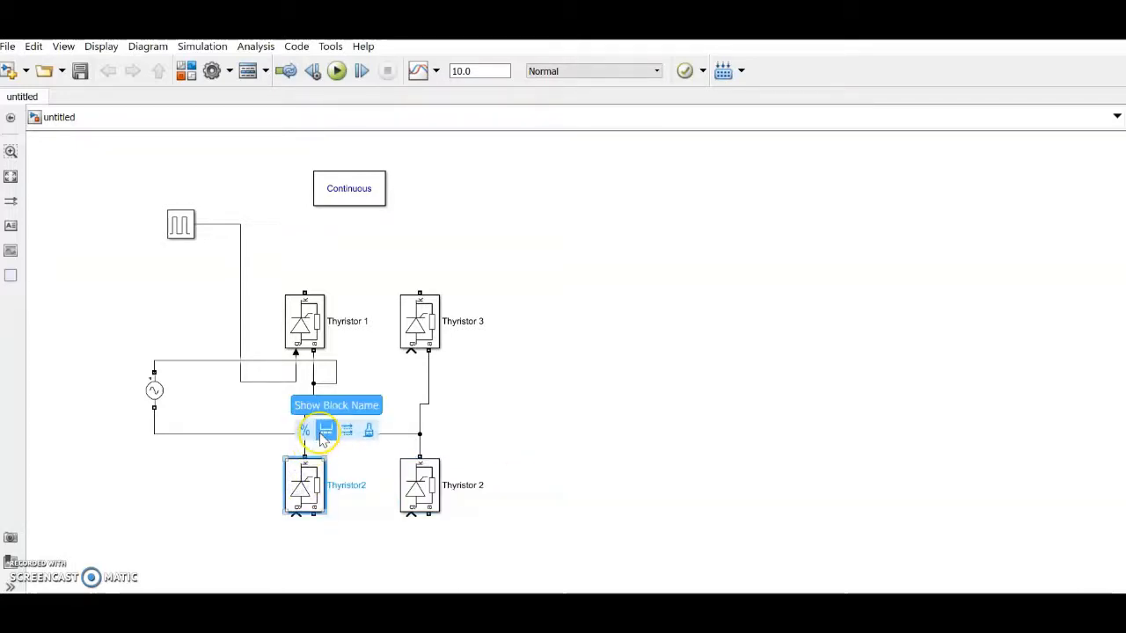
left_click(324, 429)
left_click(356, 489)
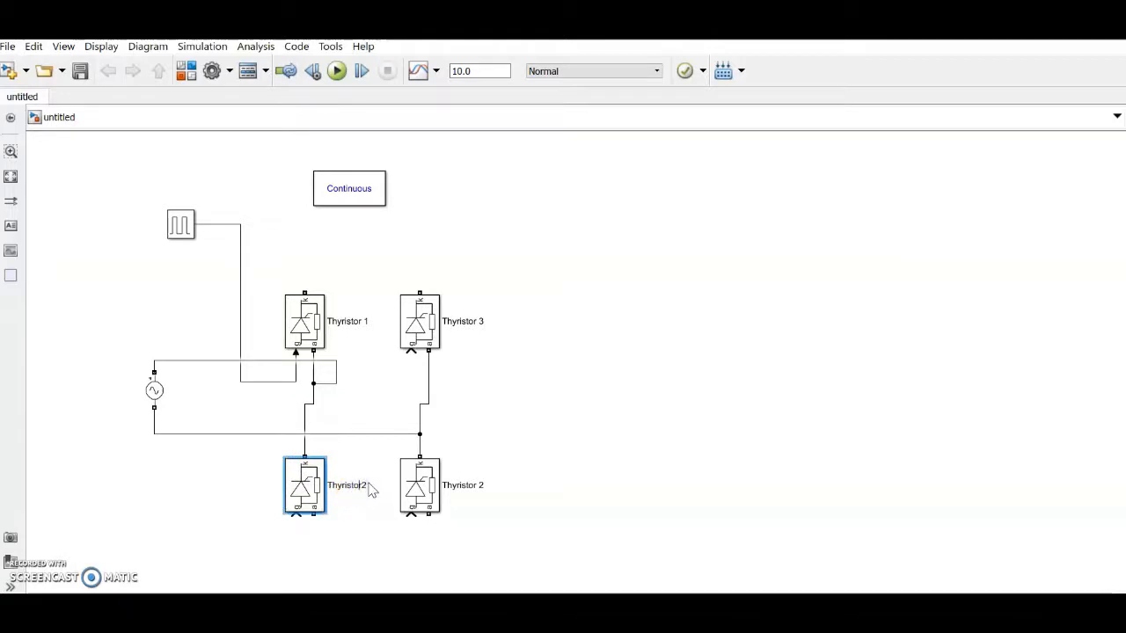
type("4")
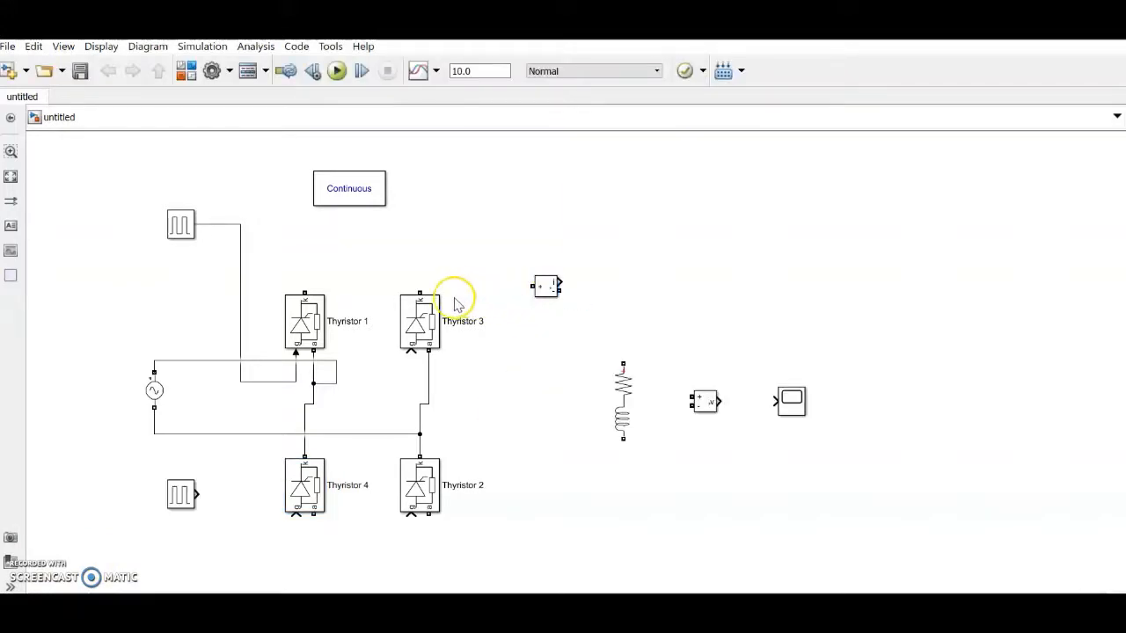
Step: Join the tops of Thyristor 1 and Thyristor 3 and connect them to the Current Measurement input
left_click(550, 287)
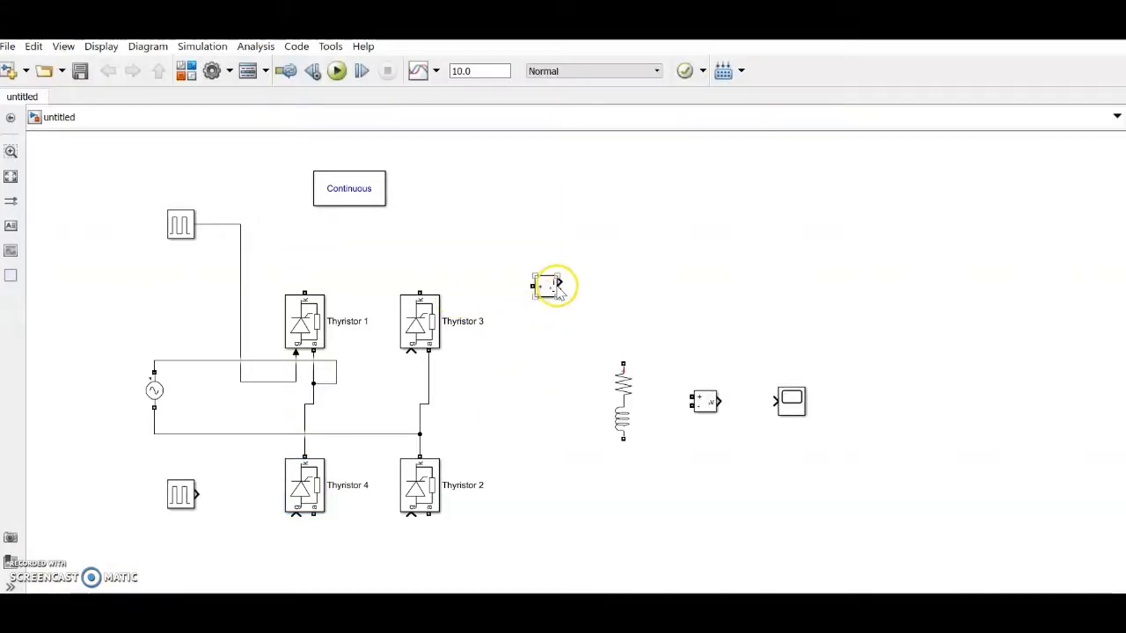
left_click(802, 410)
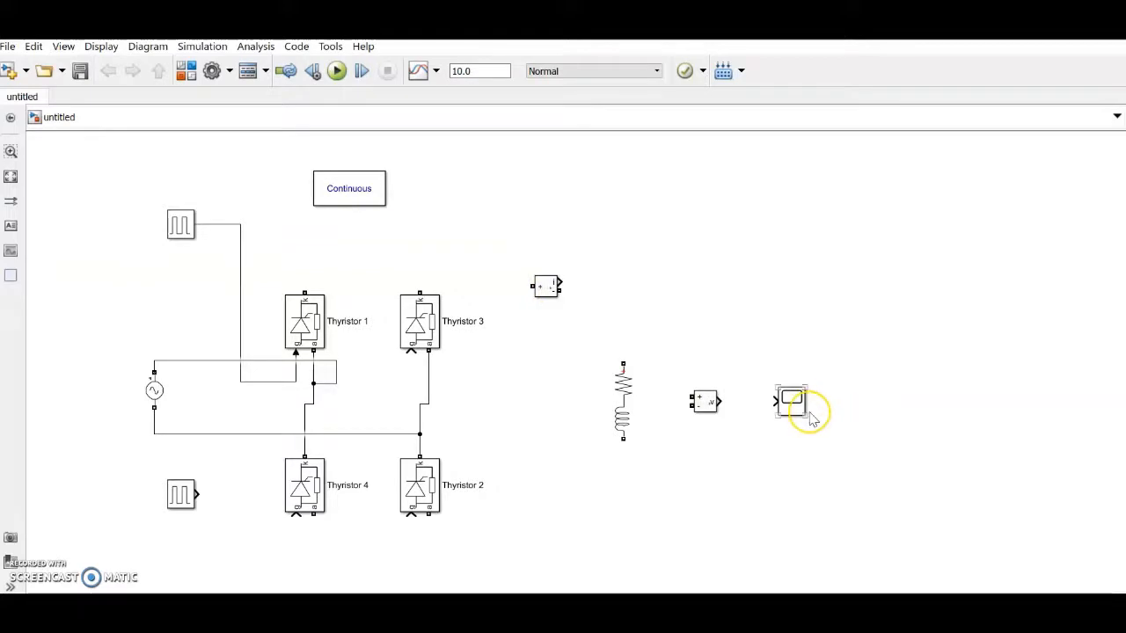
left_click(620, 420)
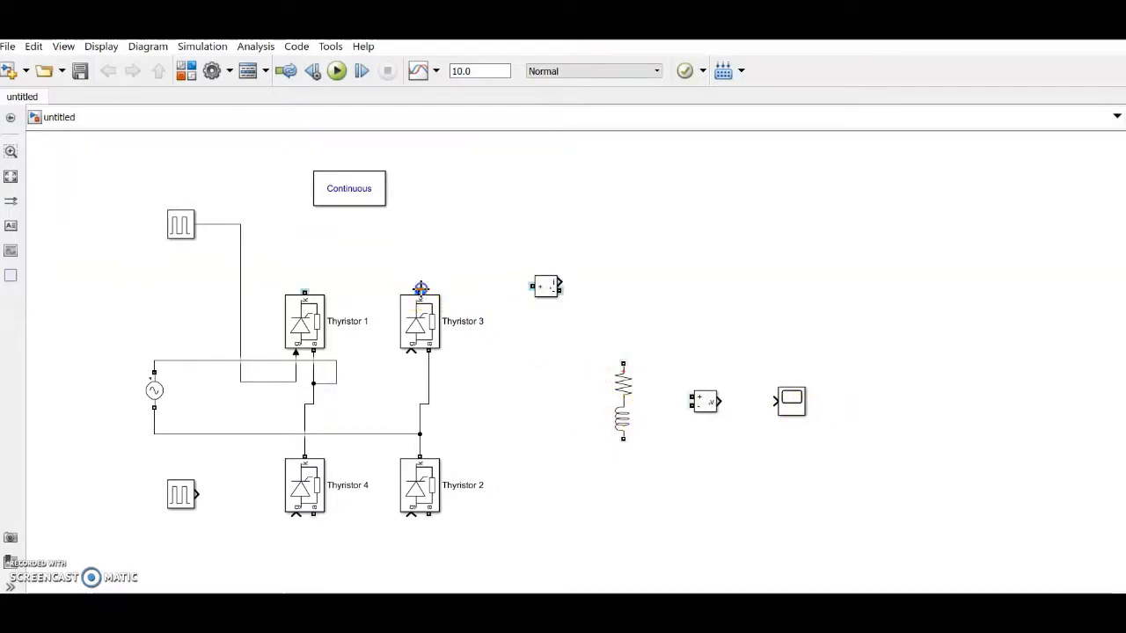
left_click_drag(330, 286, 305, 290)
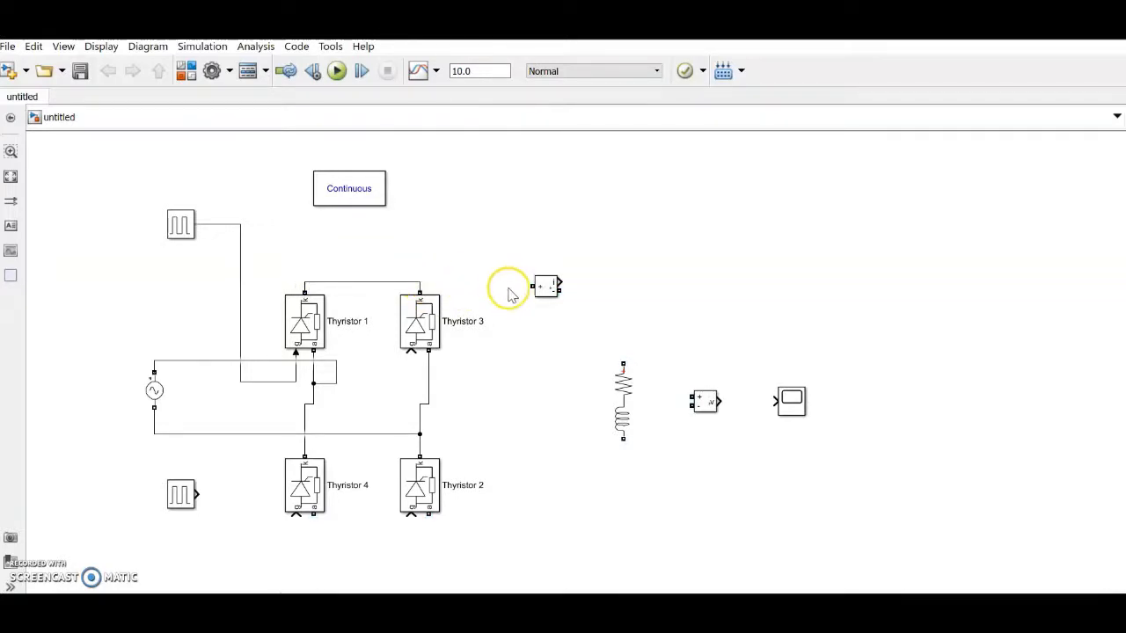
left_click_drag(528, 283, 420, 281)
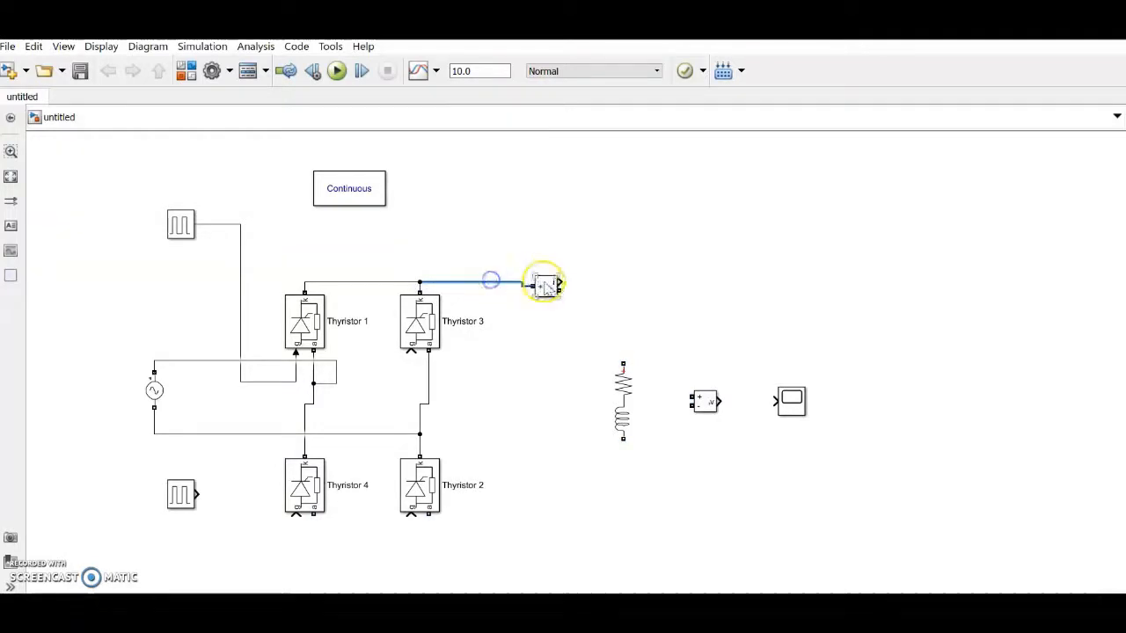
Step: Connect Current Measurement to the resistor, join Thyristors 2 and 4 bottoms, and return the inductor there
left_click(546, 281)
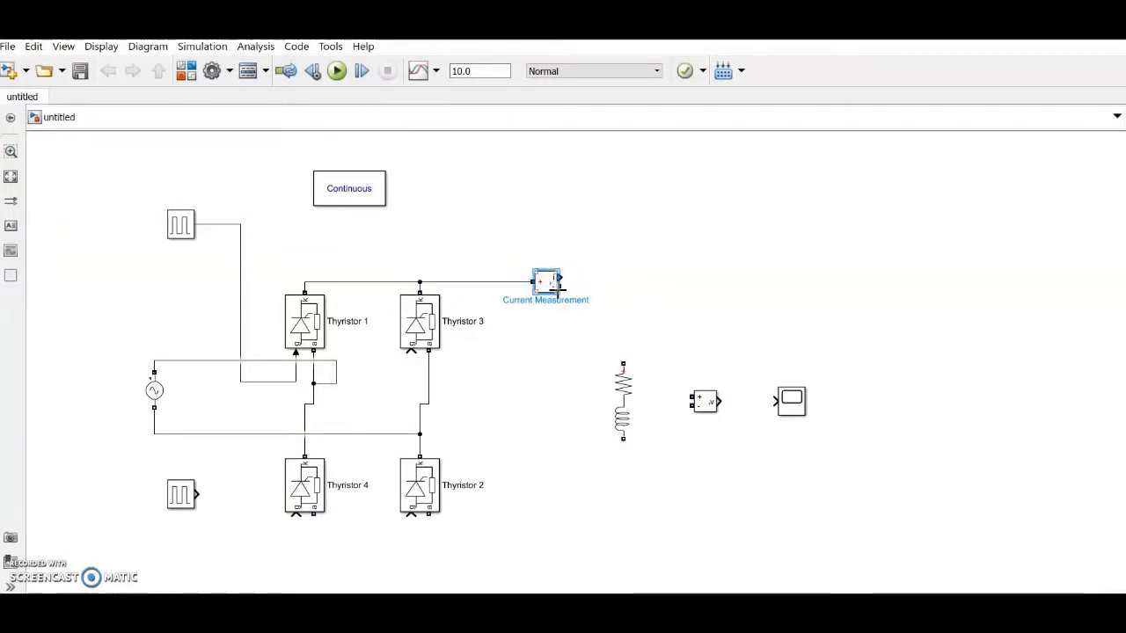
left_click_drag(558, 288, 696, 293)
left_click_drag(653, 349, 623, 360)
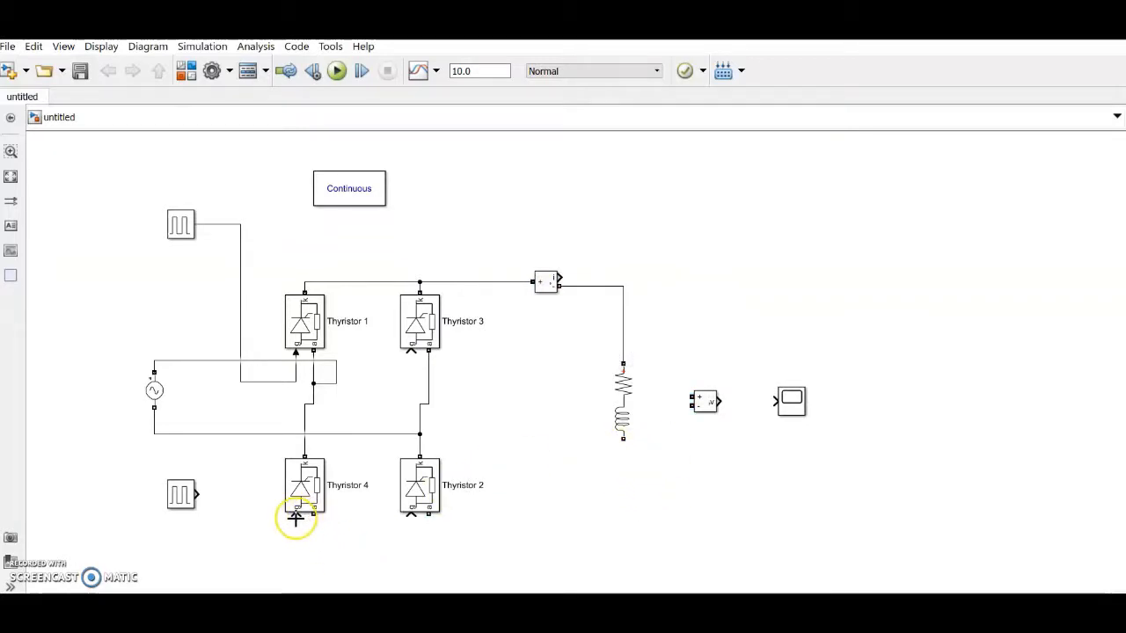
left_click_drag(423, 536, 395, 543)
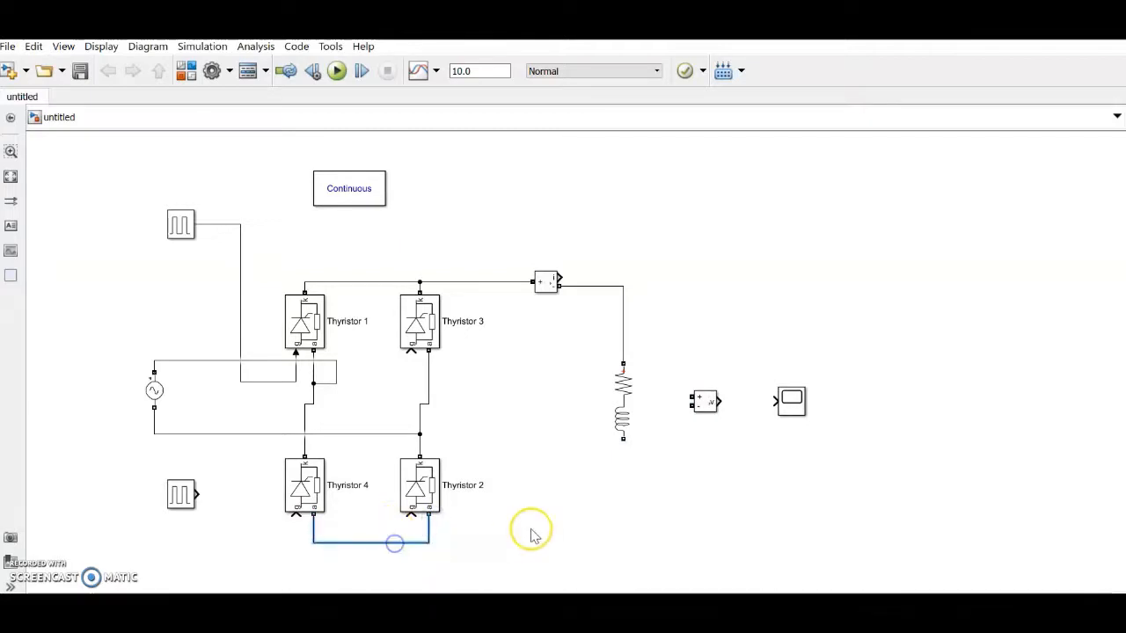
mouse_move(624, 440)
left_mouse_down()
mouse_move(580, 543)
mouse_move(434, 545)
mouse_move(447, 541)
left_mouse_up()
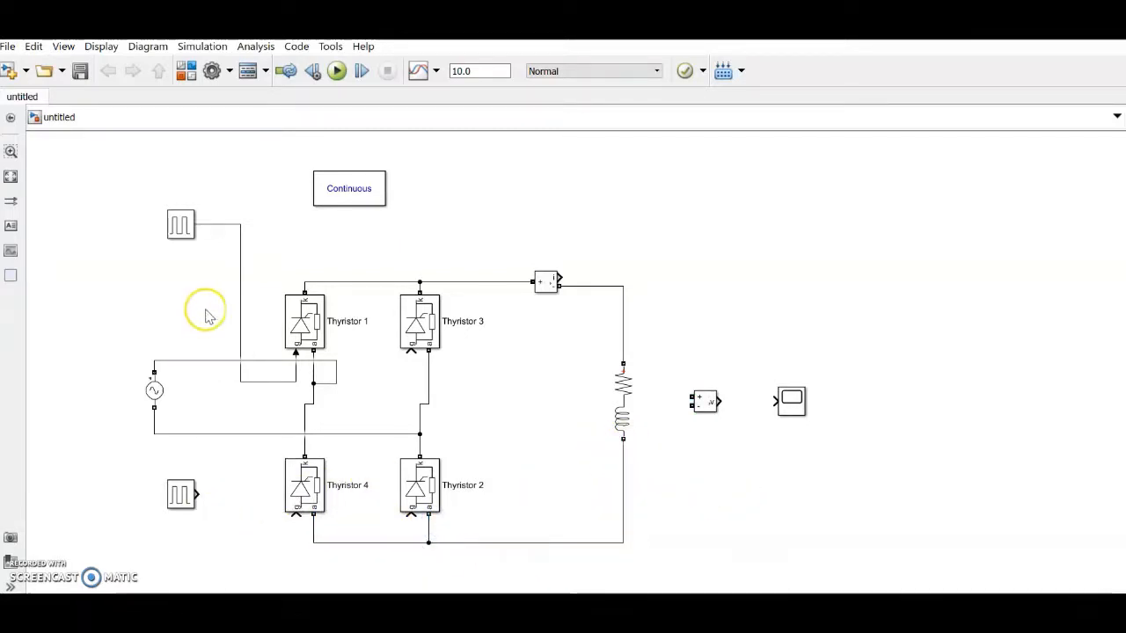
Step: Show the top pulse generator's name and rename it Pulse Generator 1
left_click(181, 227)
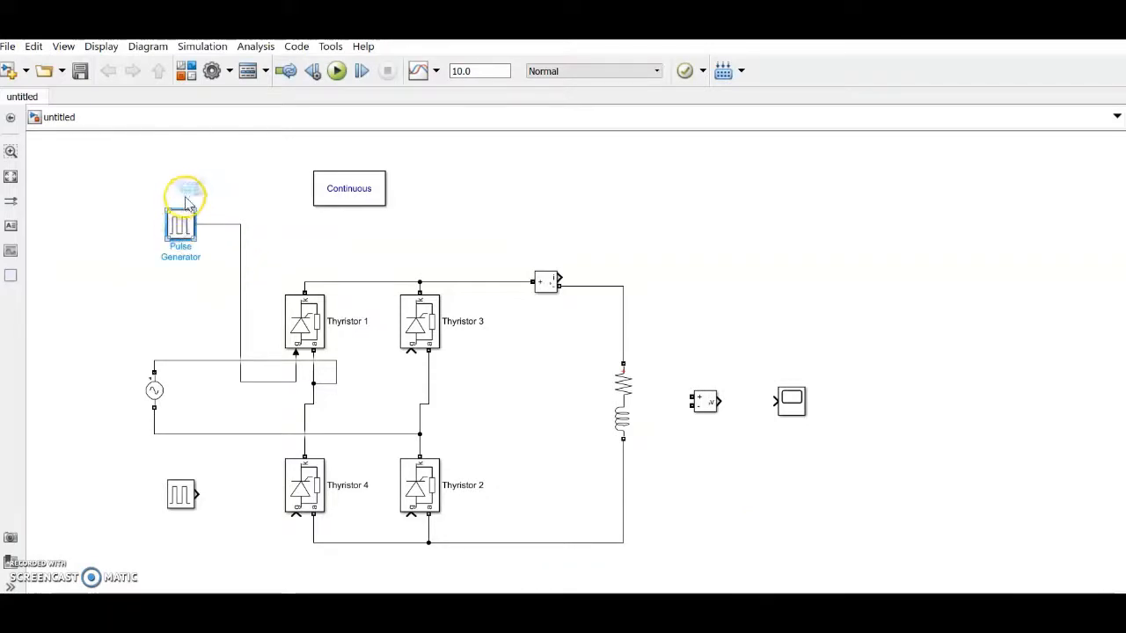
left_click(207, 184)
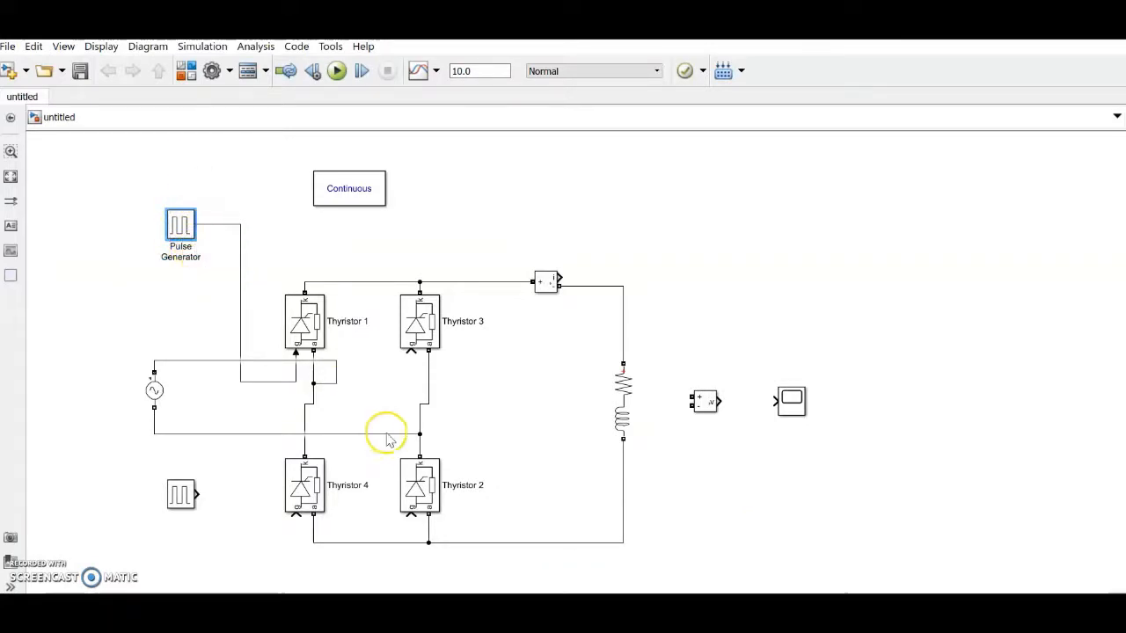
left_click(201, 256)
type("1")
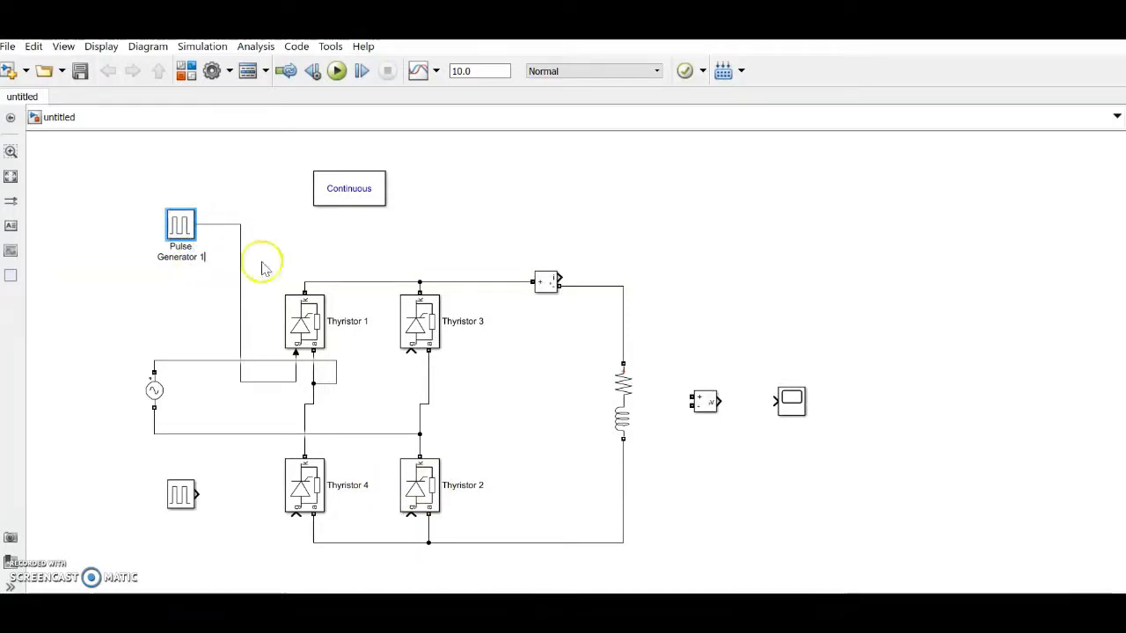
left_click(540, 477)
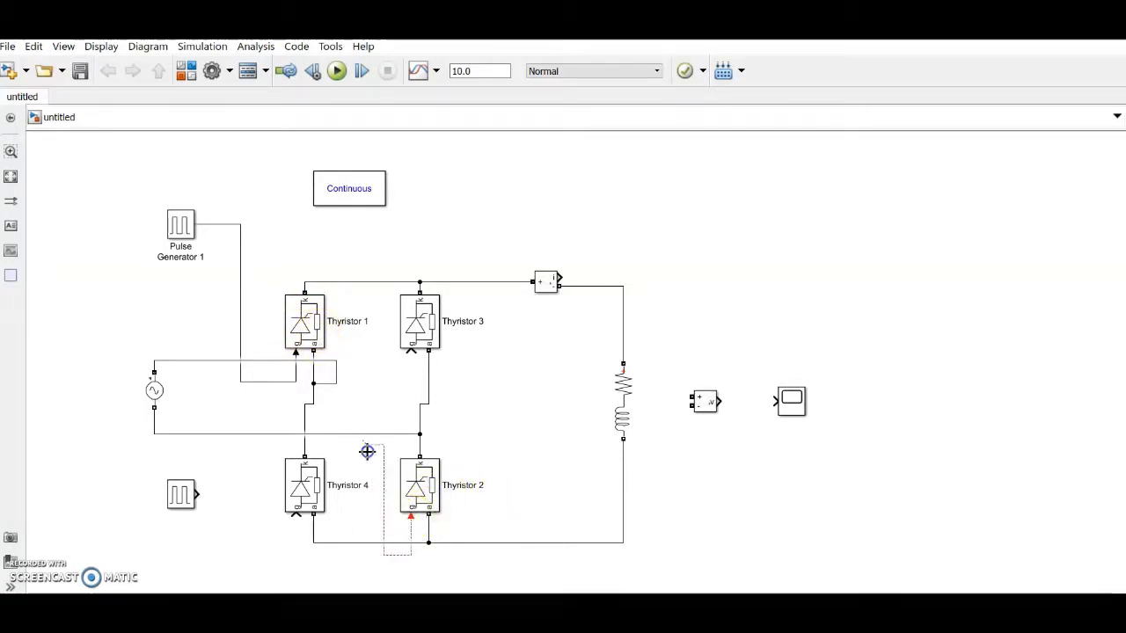
Step: Wire Thyristor 2's gate onto the Pulse Generator 1 line and begin renaming the lower generator
left_click_drag(313, 401, 241, 382)
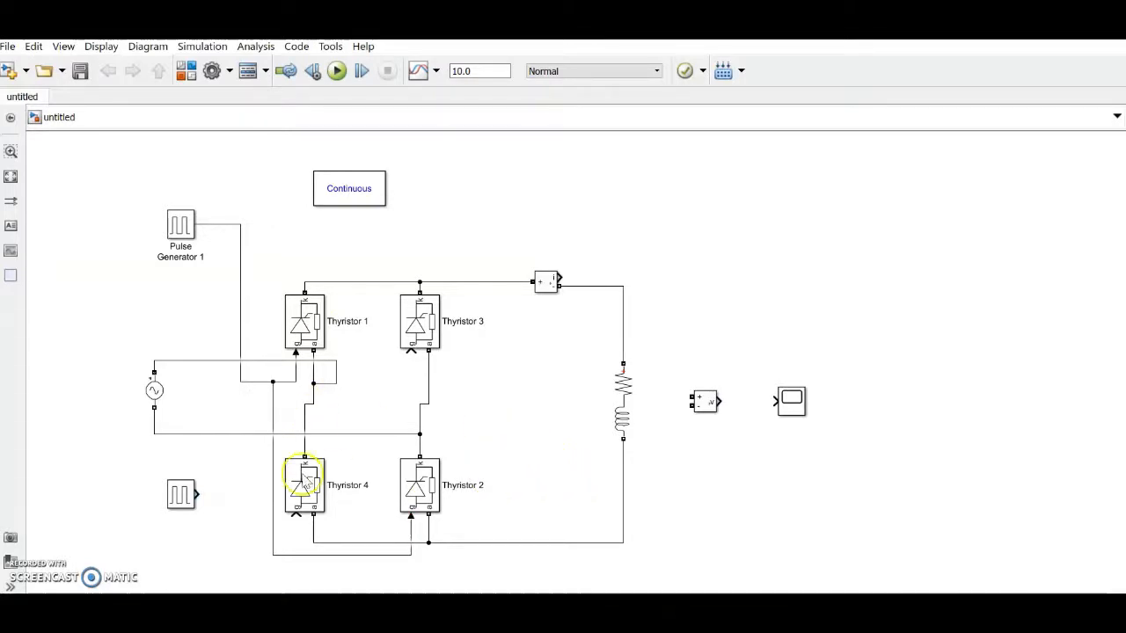
left_click(176, 500)
left_click_drag(175, 500, 177, 498)
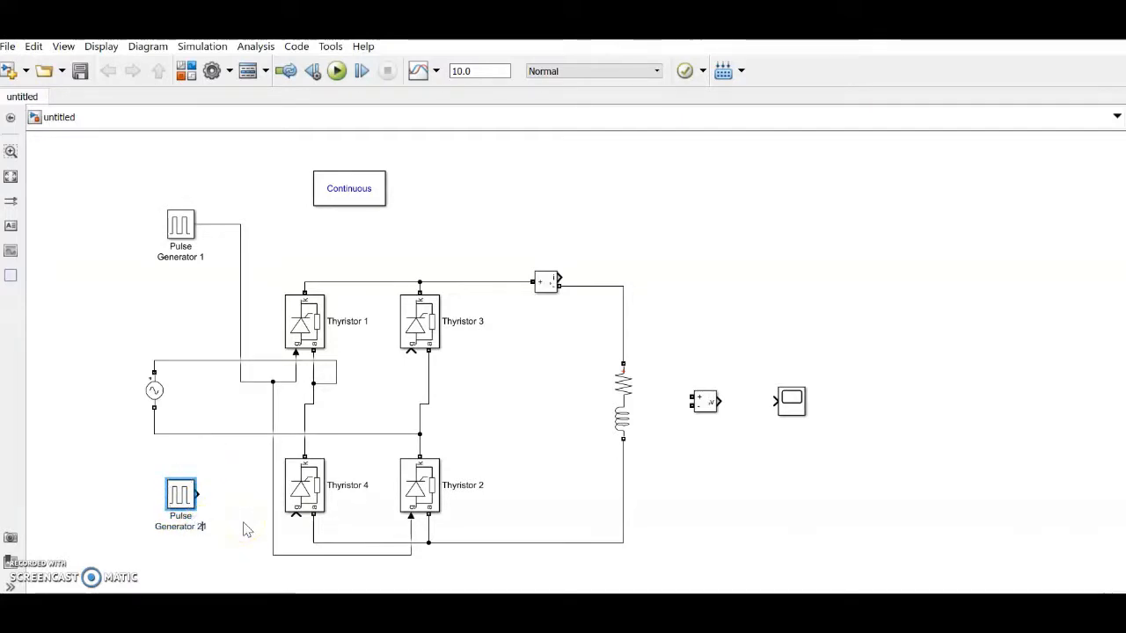
Step: Name the lower generator Pulse Generator 2 and wire it to Thyristor 4's gate
type("2")
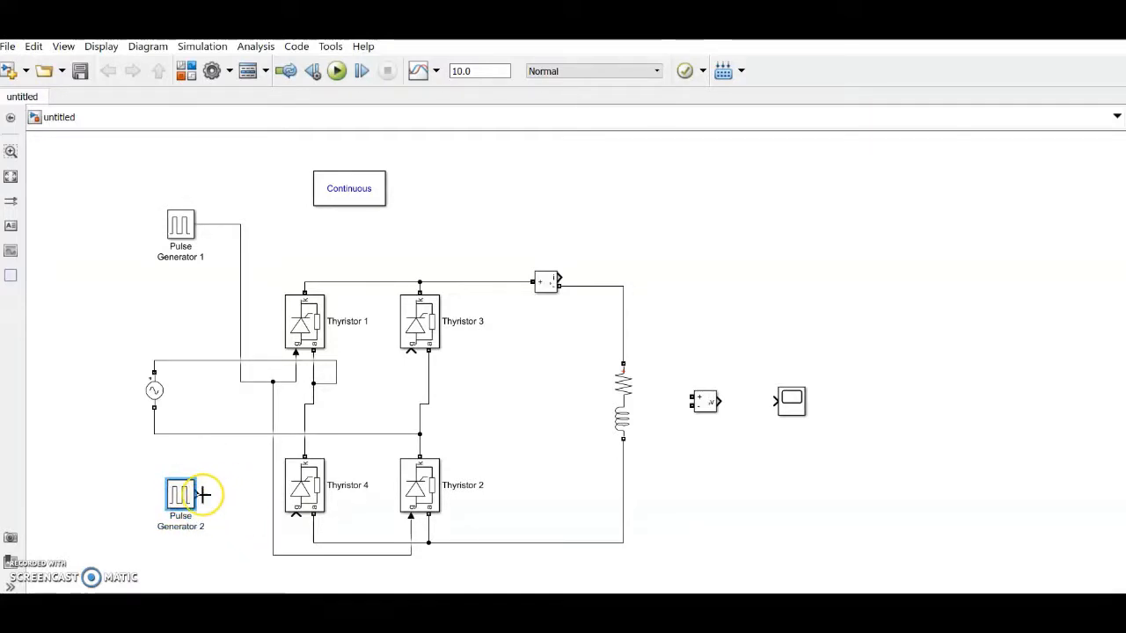
mouse_move(202, 495)
left_mouse_down()
mouse_move(309, 414)
mouse_move(395, 395)
mouse_move(412, 353)
left_mouse_up()
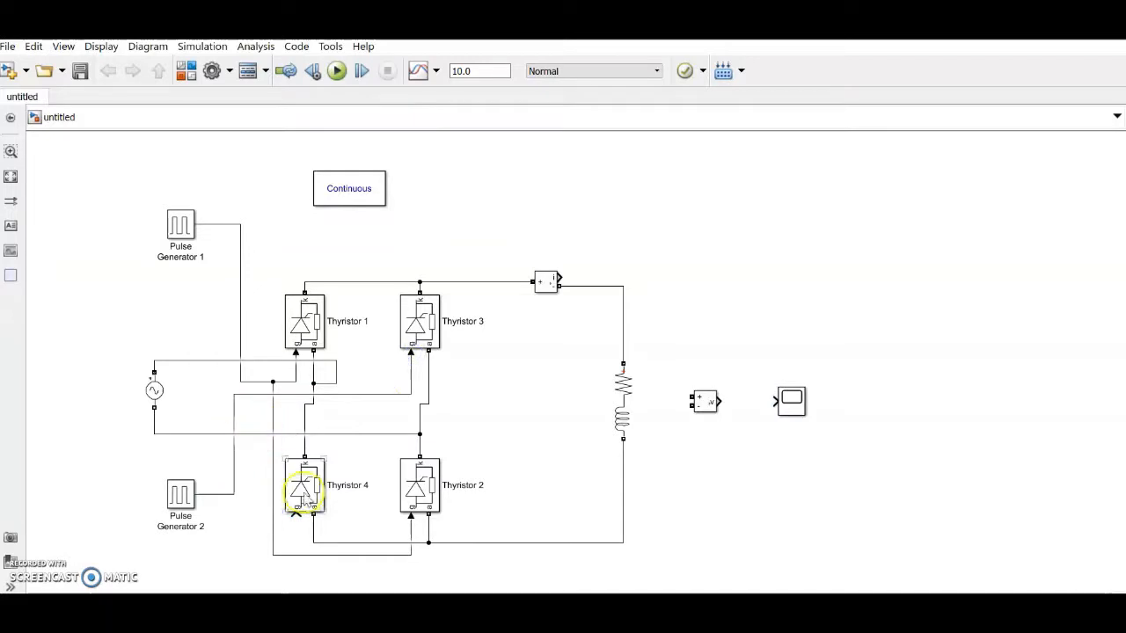
left_click_drag(296, 517, 289, 546)
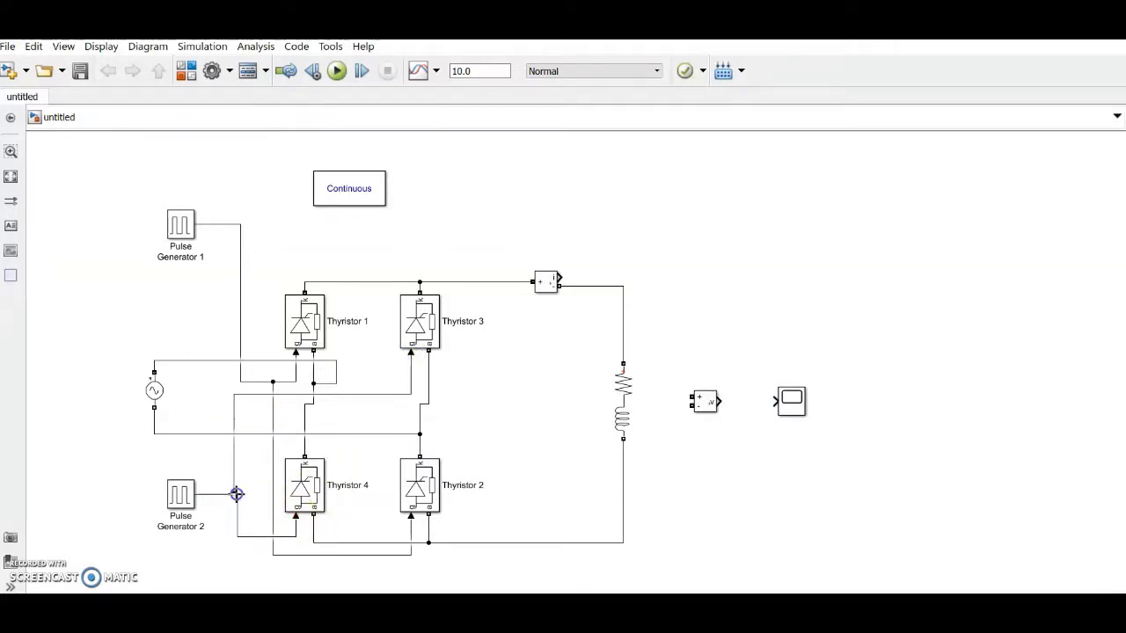
left_click_drag(236, 494, 235, 494)
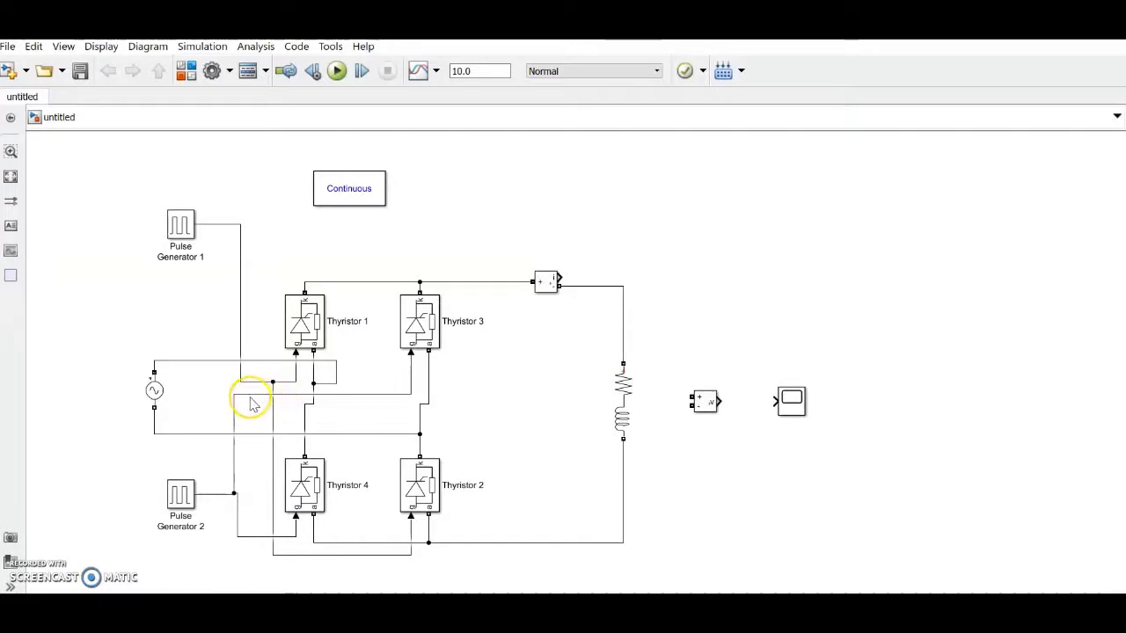
Step: Reroute the Thyristor 3 gate wire and move the Scope block to the upper right
left_click_drag(249, 397, 261, 422)
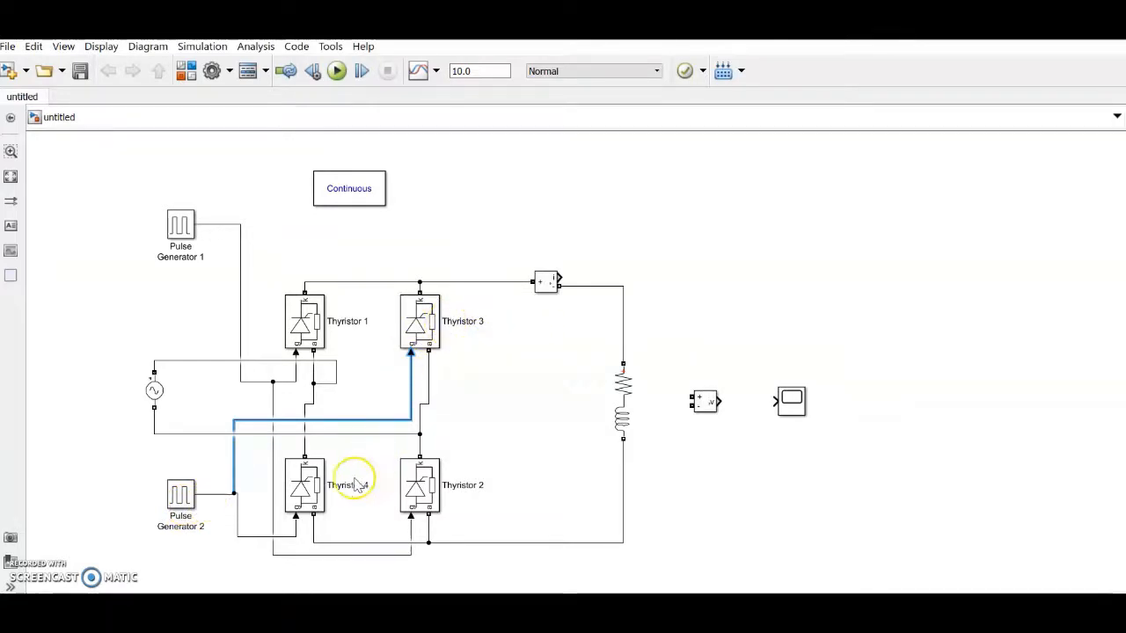
left_click(565, 390)
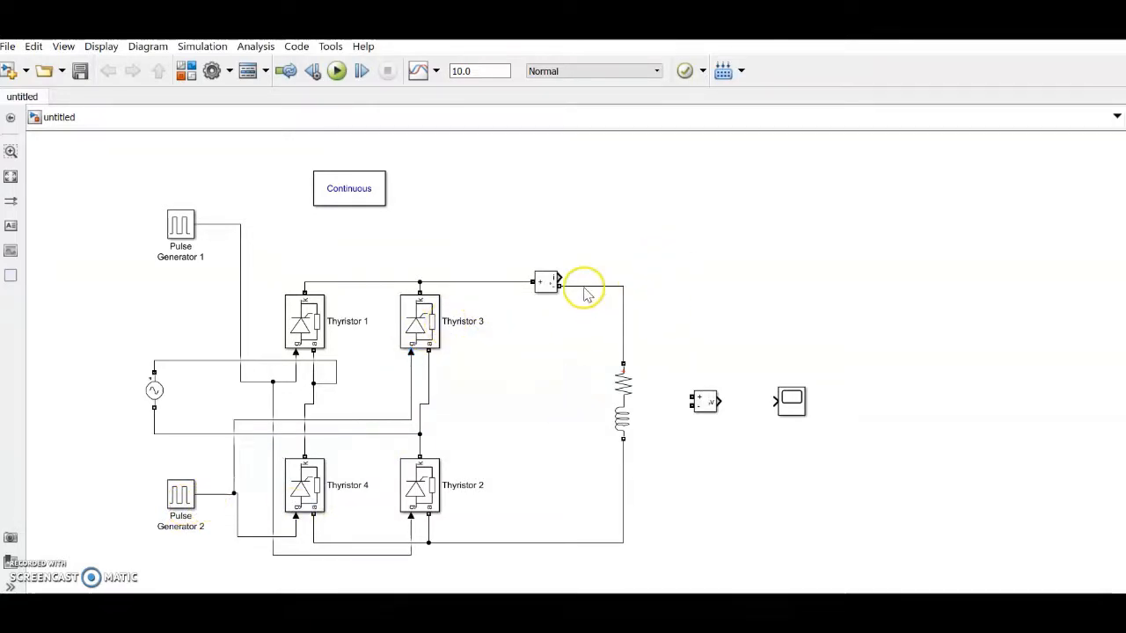
left_click(801, 406)
left_click_drag(802, 408, 724, 255)
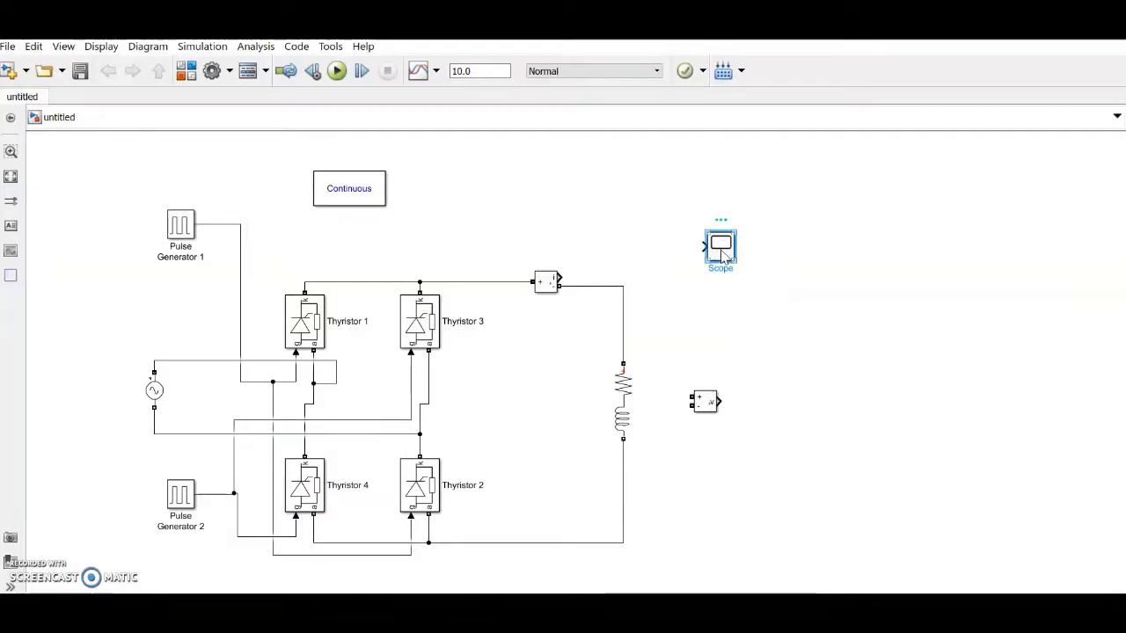
Step: Open the scope and set its layout to four axes stacked 4x1
double_click(721, 249)
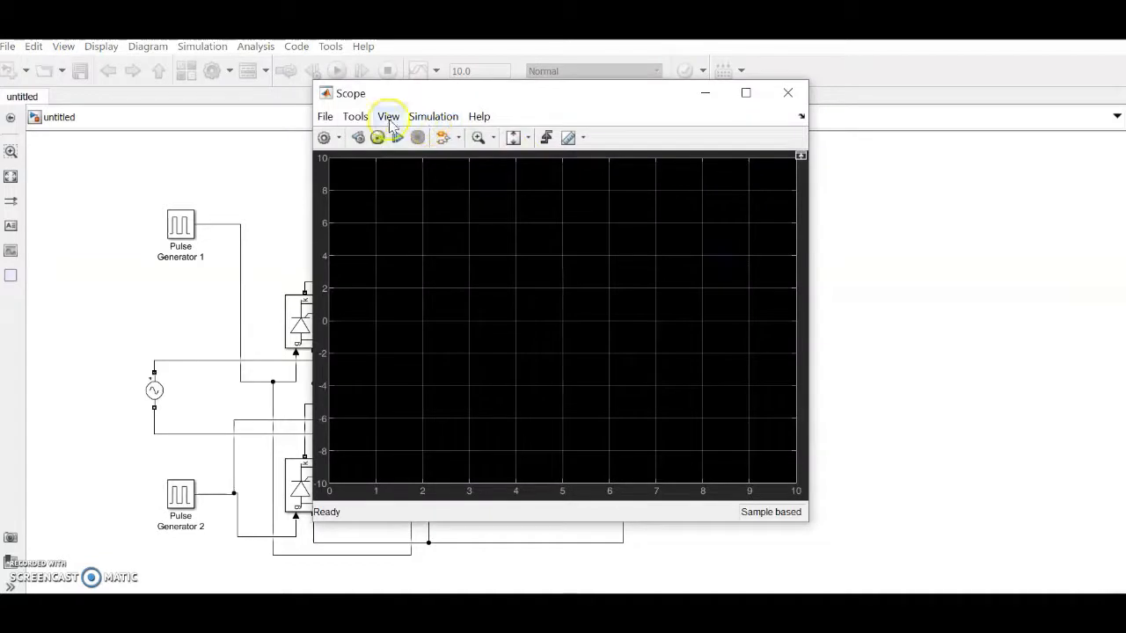
left_click(388, 116)
left_click(397, 136)
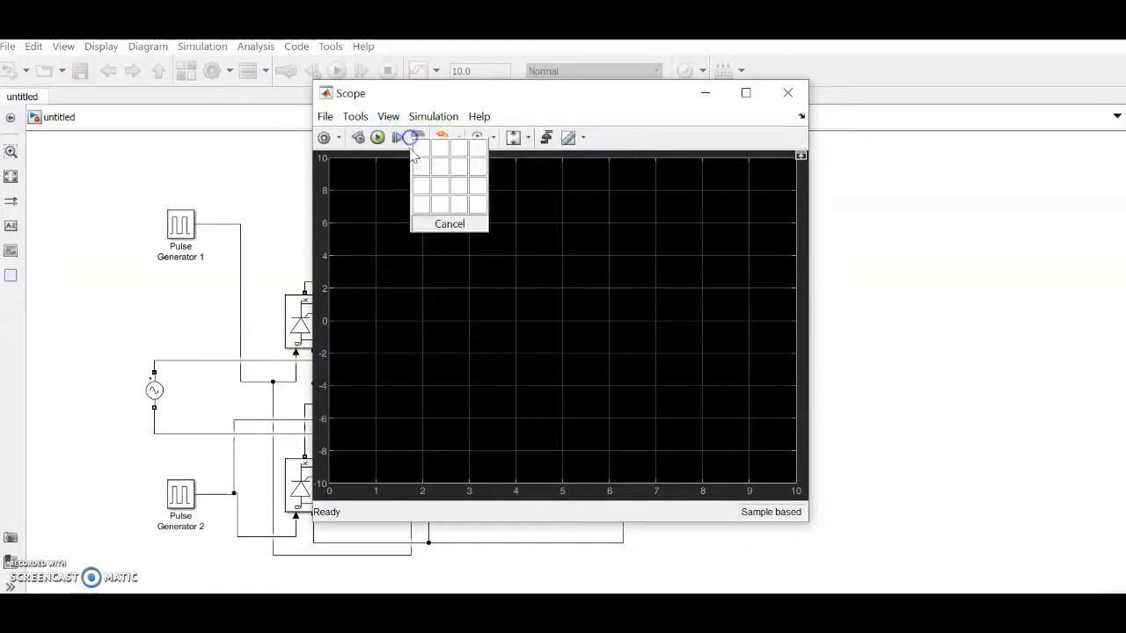
left_click(425, 205)
Step: Give the scope 4 input ports and minimize its window back to the model
left_click(325, 116)
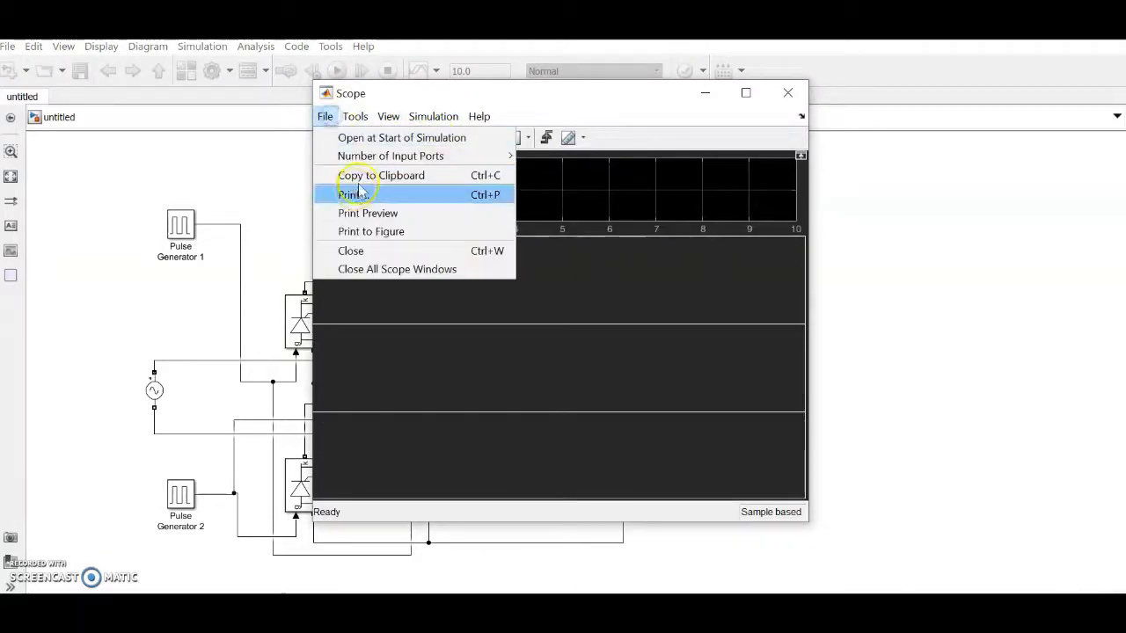
mouse_move(485, 155)
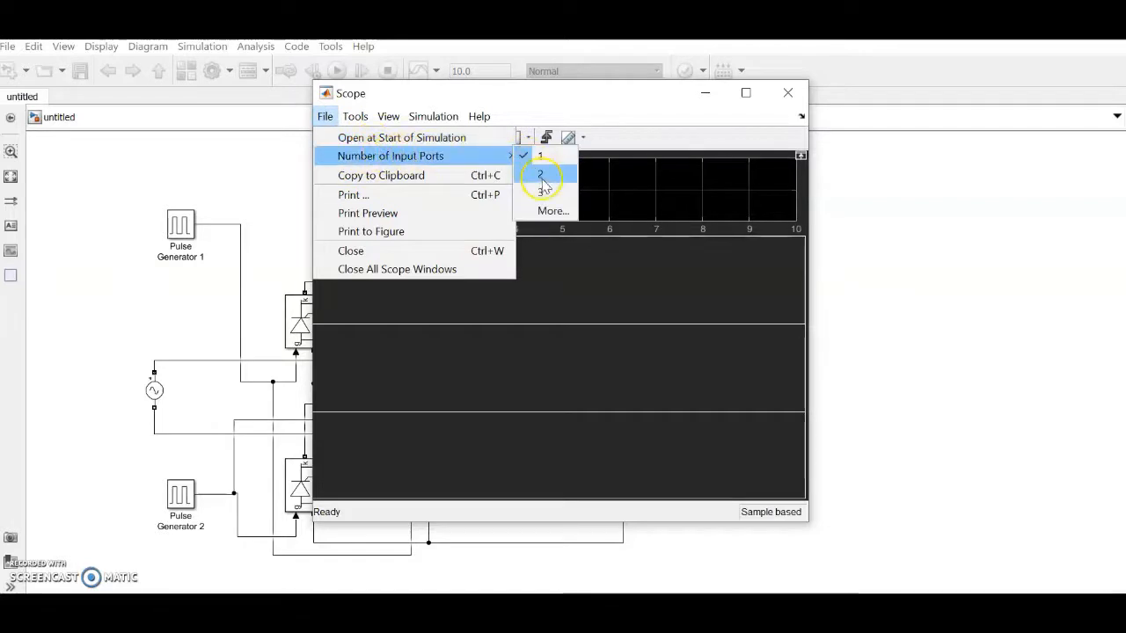
left_click(552, 211)
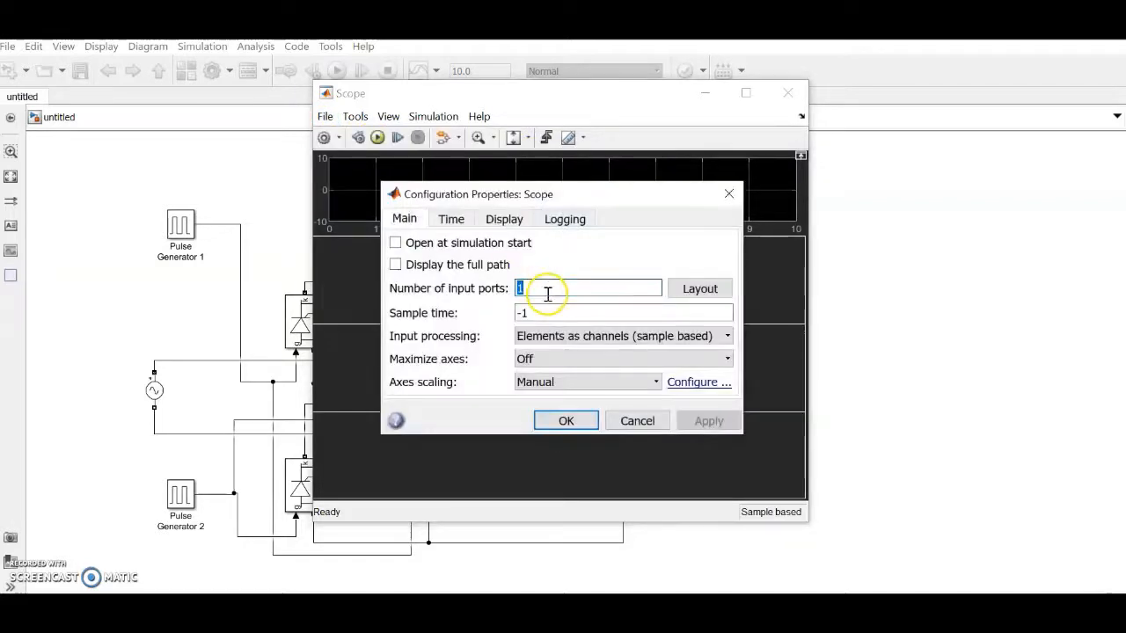
type("2")
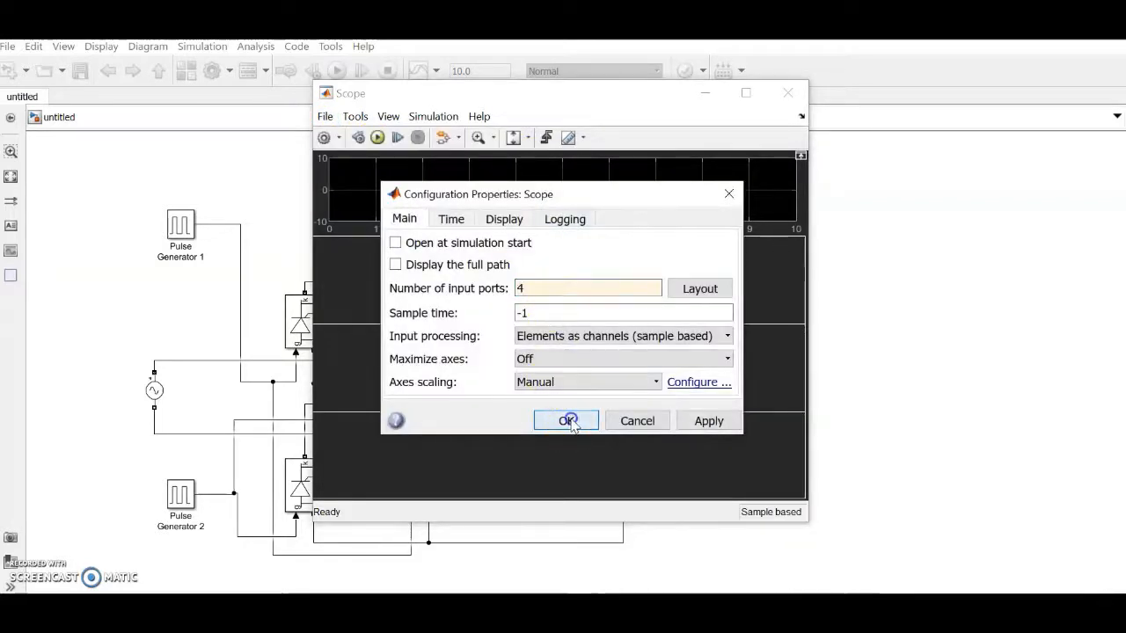
left_click(567, 421)
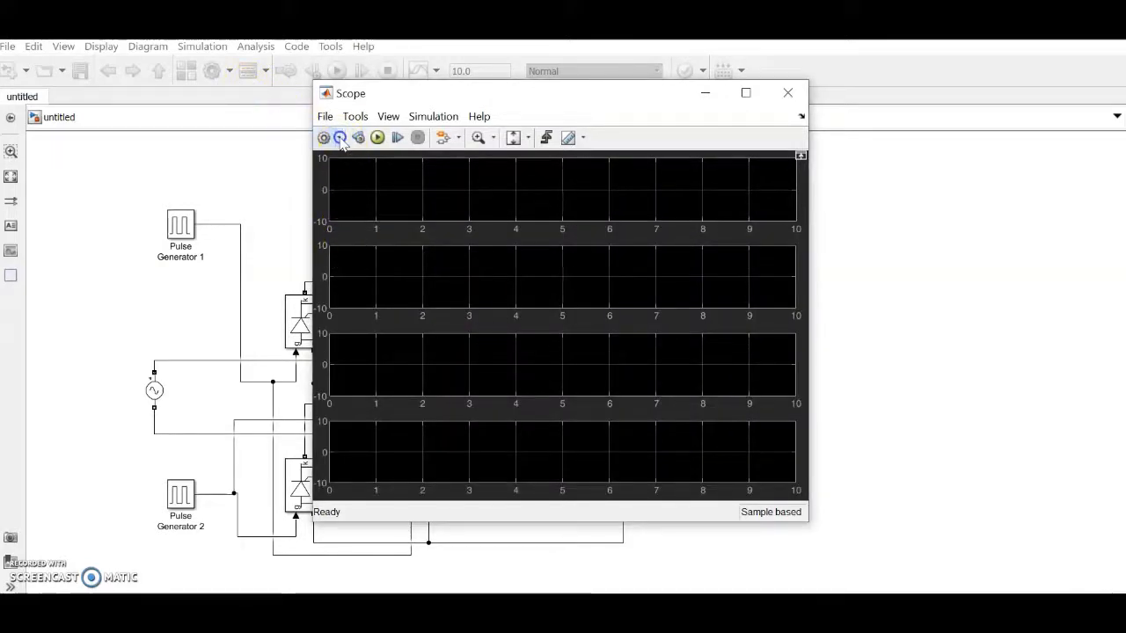
left_click(342, 143)
left_click(325, 221)
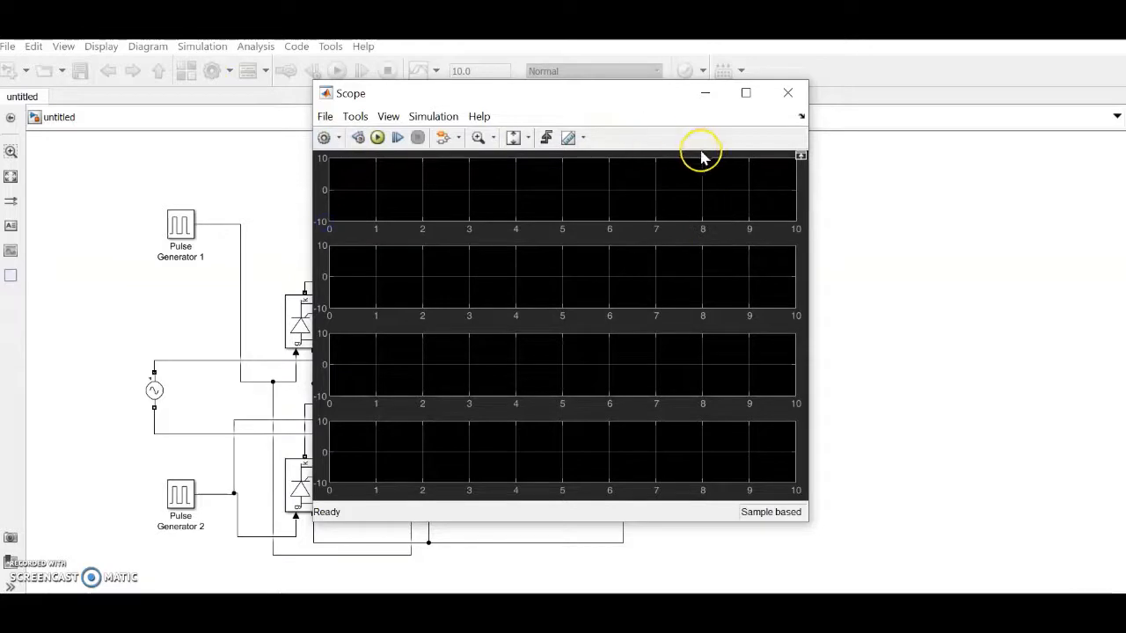
left_click(705, 92)
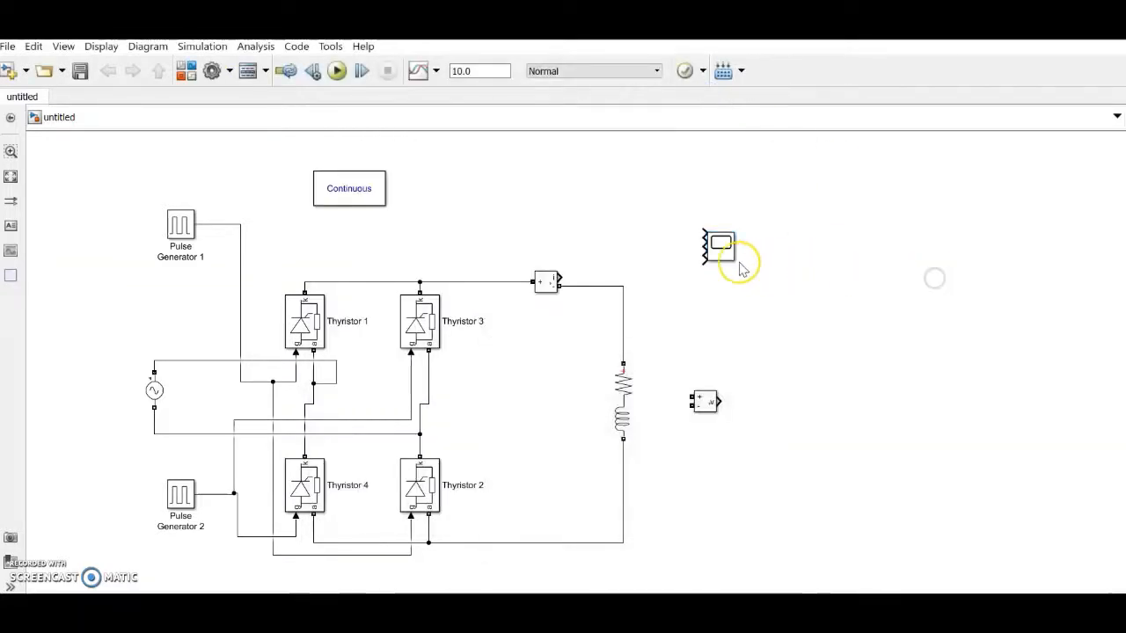
Step: Enlarge the Scope and wire the voltage measurement across the RL load to Scope input 1
left_click_drag(734, 262, 870, 366)
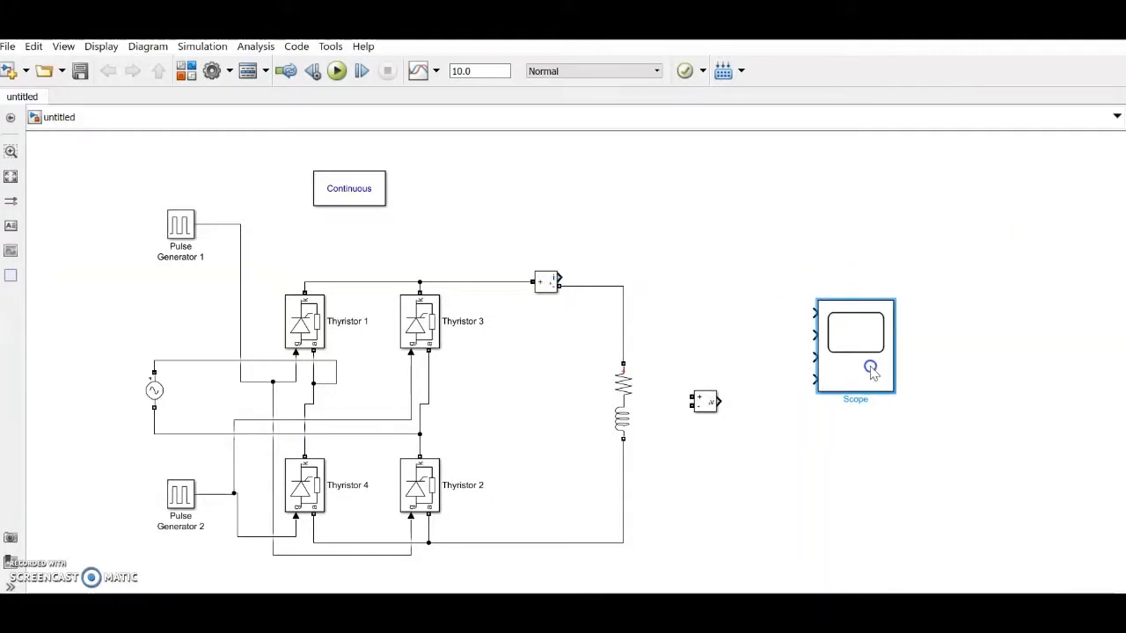
left_click_drag(690, 398, 625, 305)
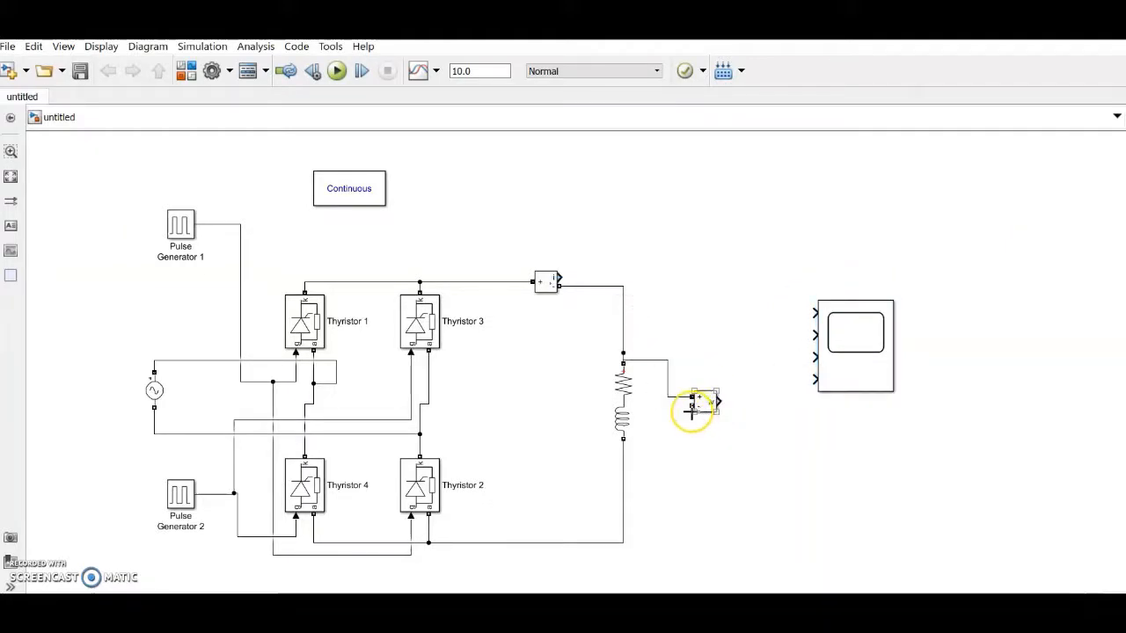
left_click_drag(692, 410, 623, 442)
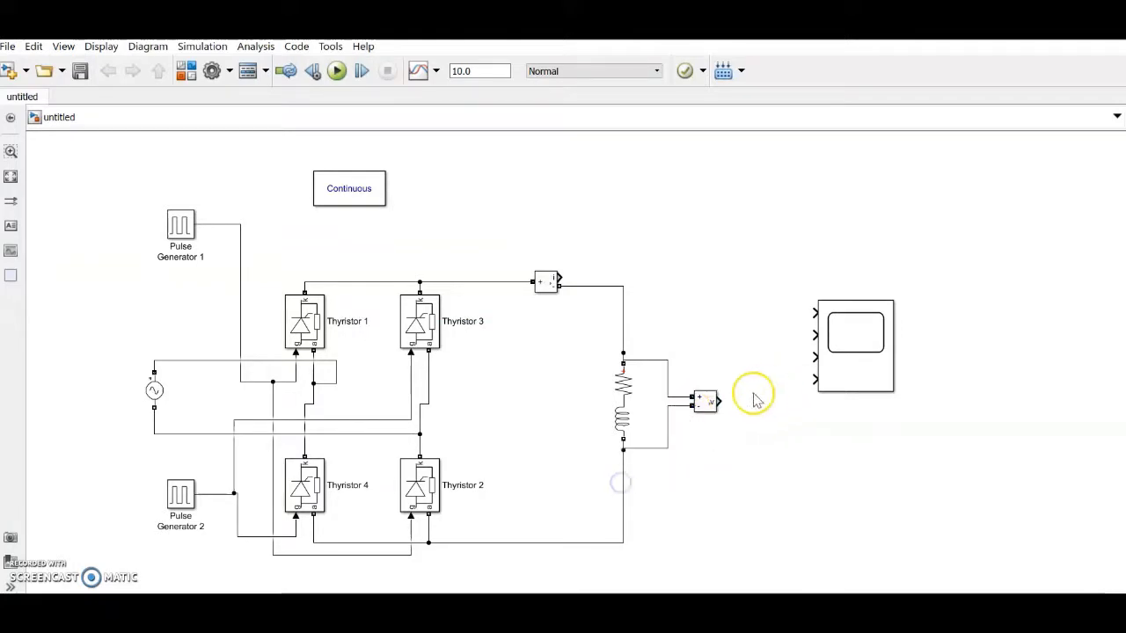
left_click_drag(720, 401, 737, 401)
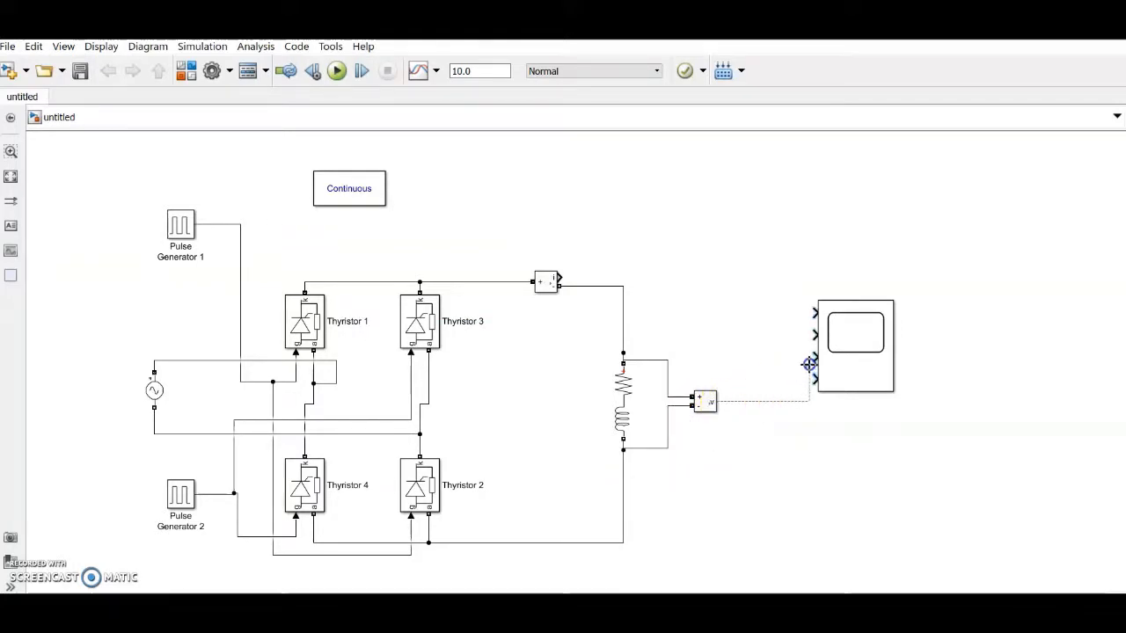
left_click_drag(808, 334, 813, 334)
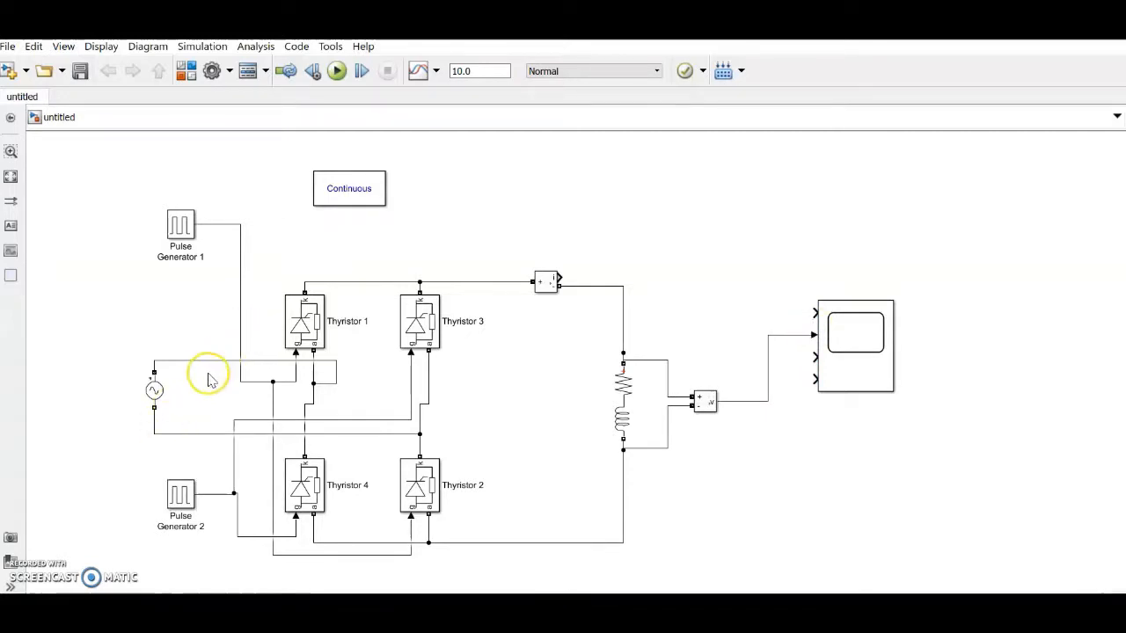
Step: Reposition the load voltage measurement block and rename it Vo
left_click_drag(704, 402, 195, 313)
left_click(714, 401)
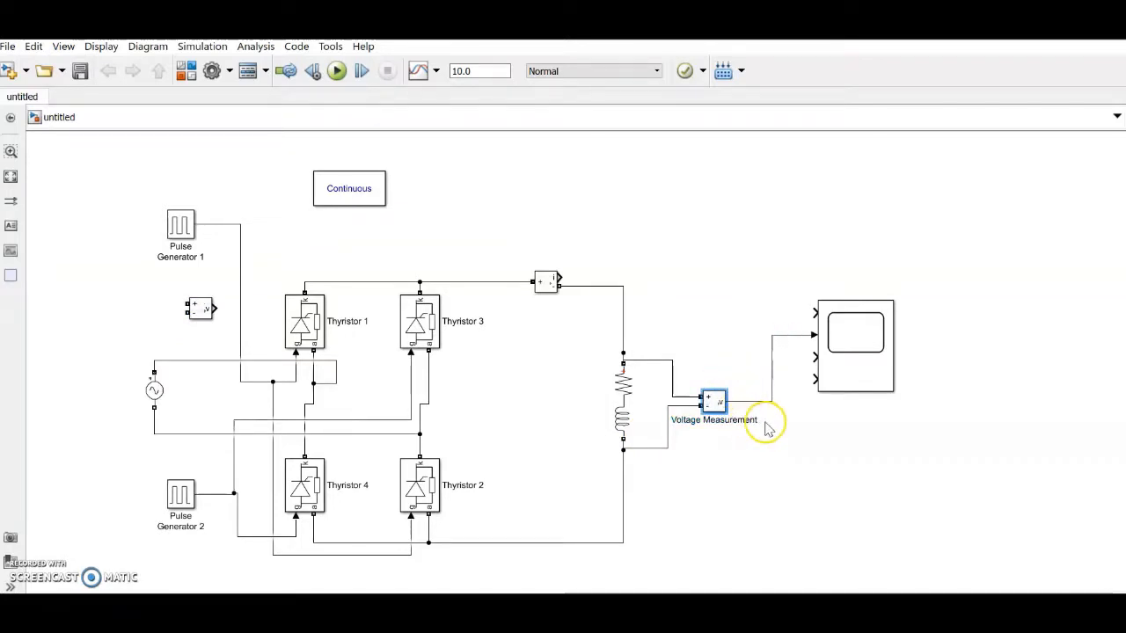
left_click_drag(754, 420, 860, 428)
key("BackSpace")
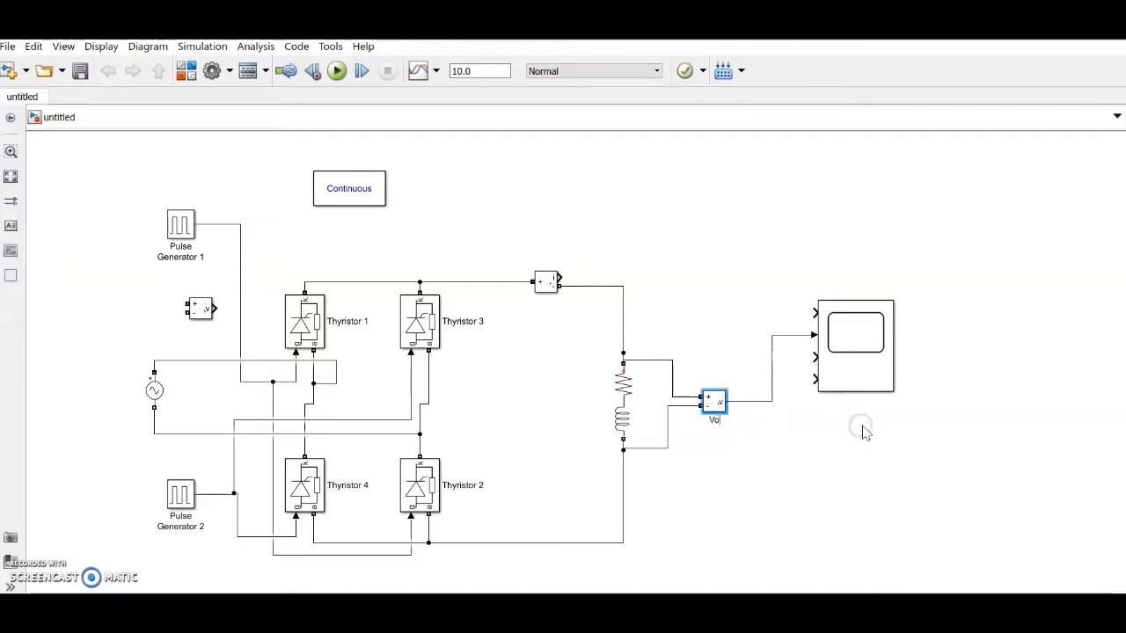
type("o")
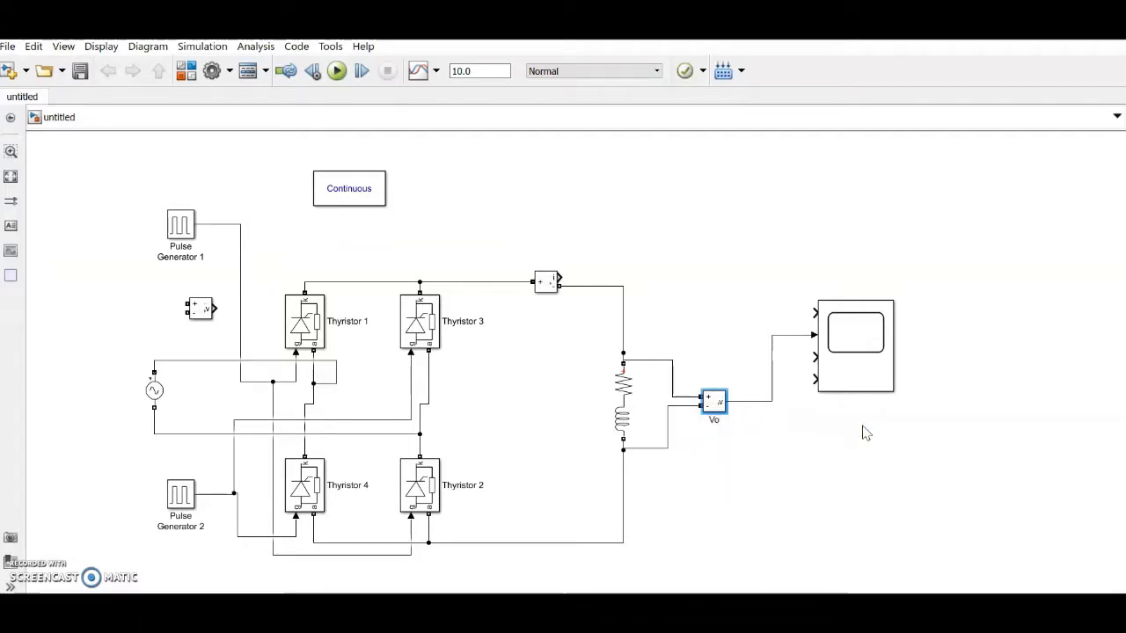
left_click(809, 452)
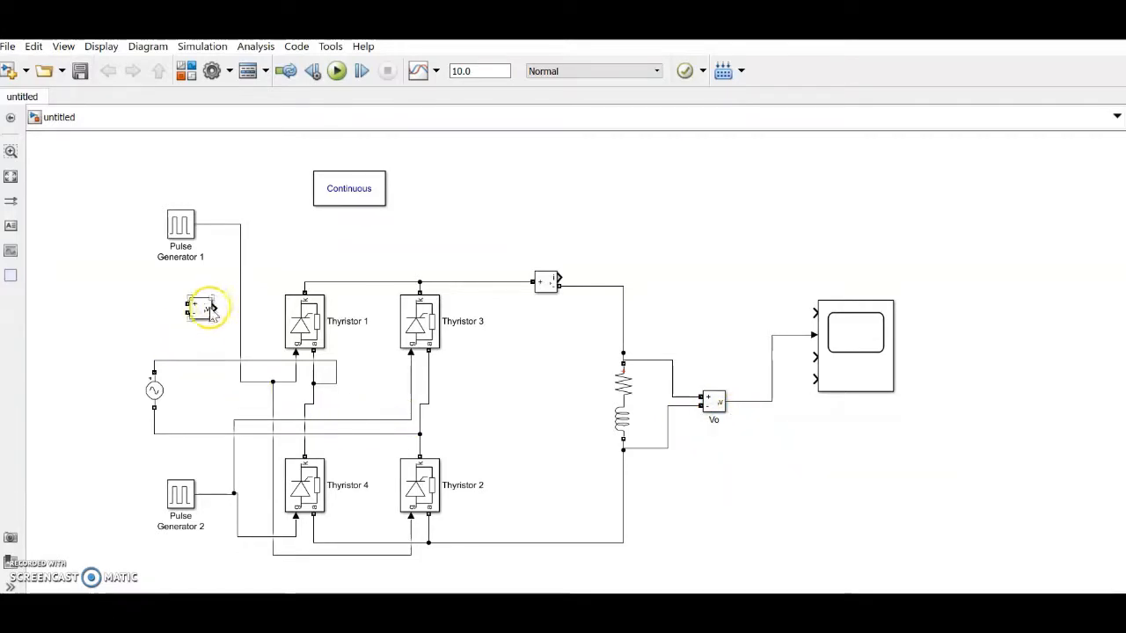
Step: Place the supply voltage sensor by the AC source and feed the load current to Scope input 4
left_click_drag(211, 308, 210, 396)
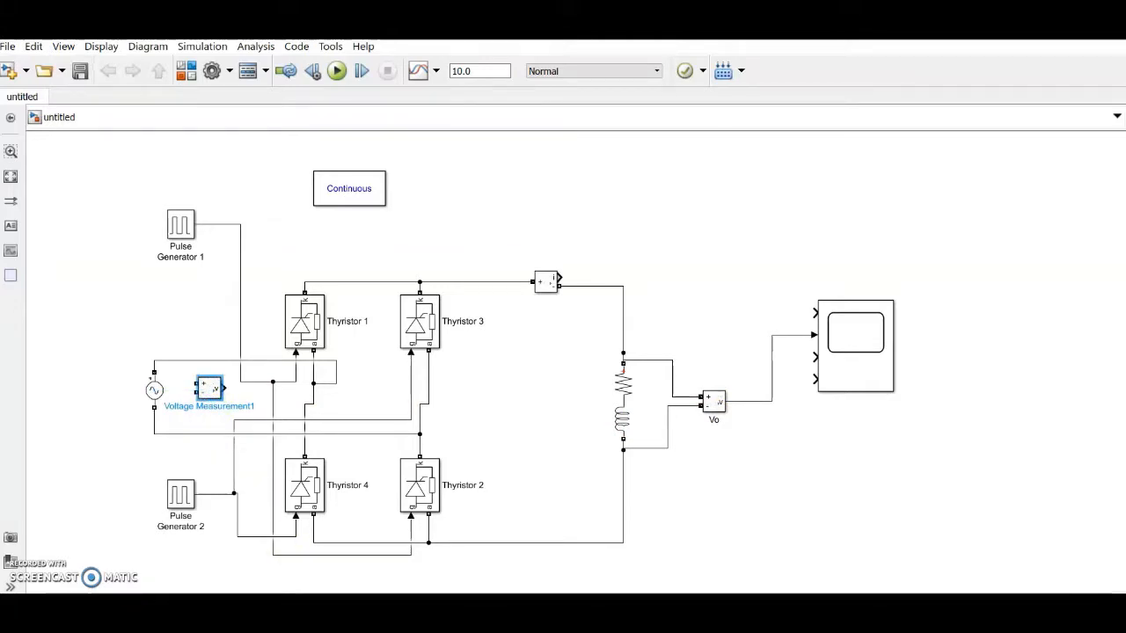
left_click(797, 448)
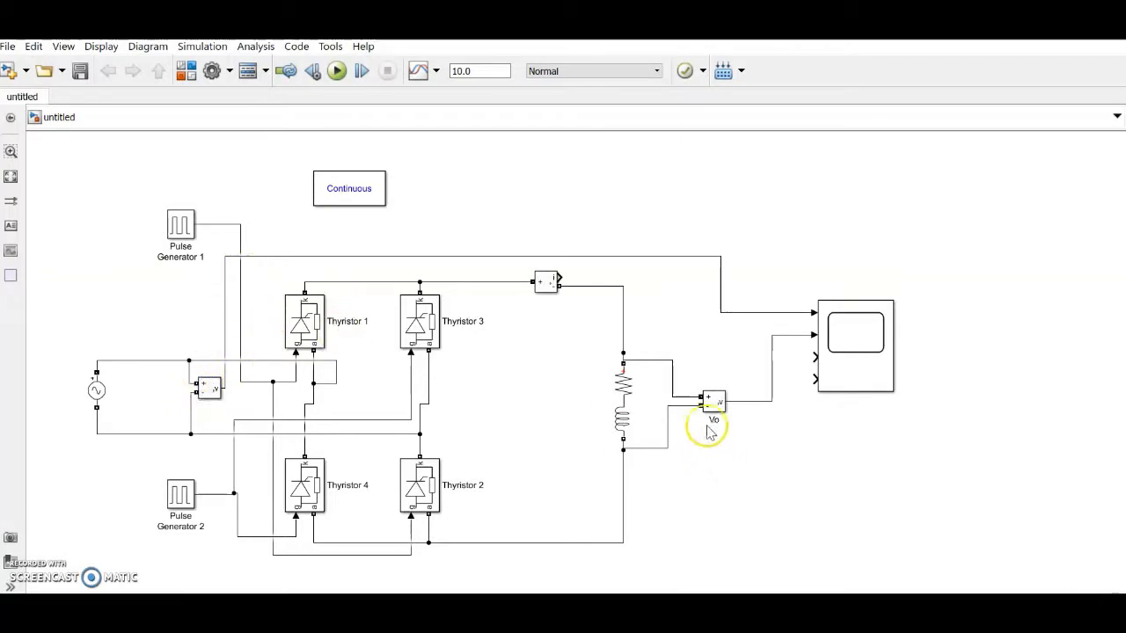
left_click(833, 325)
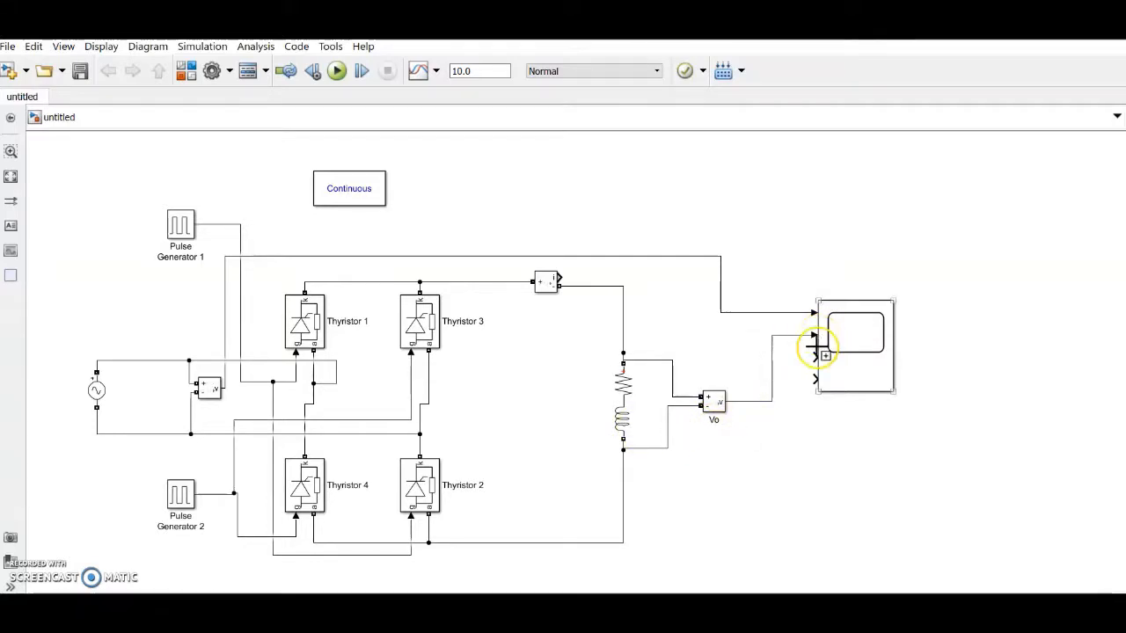
left_click_drag(811, 381, 568, 278)
left_click(850, 249)
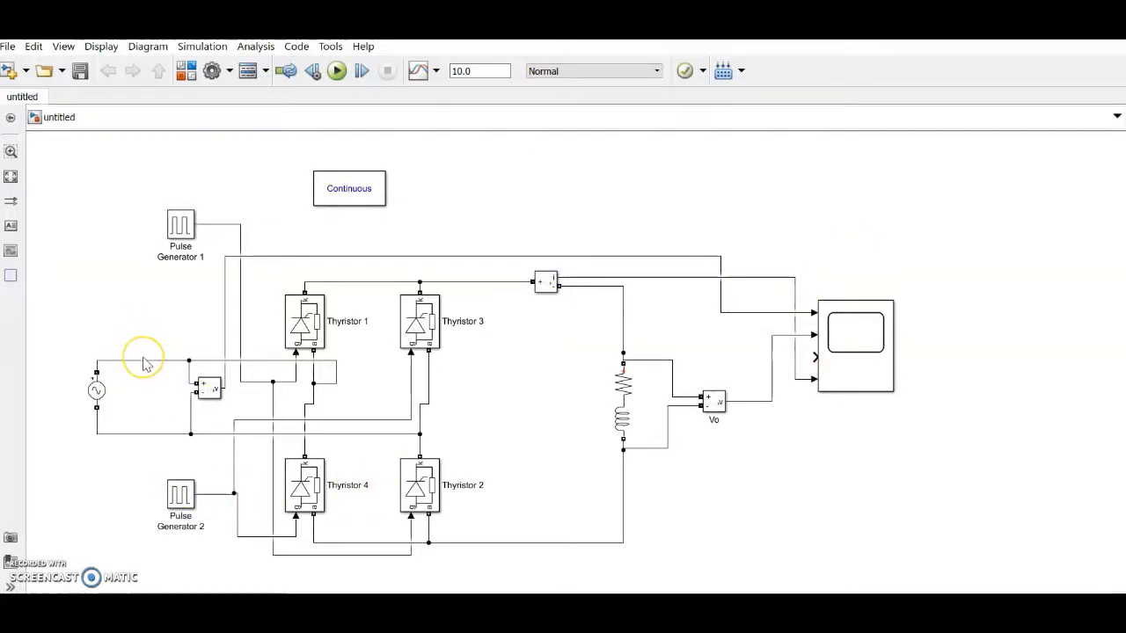
left_click(55, 584)
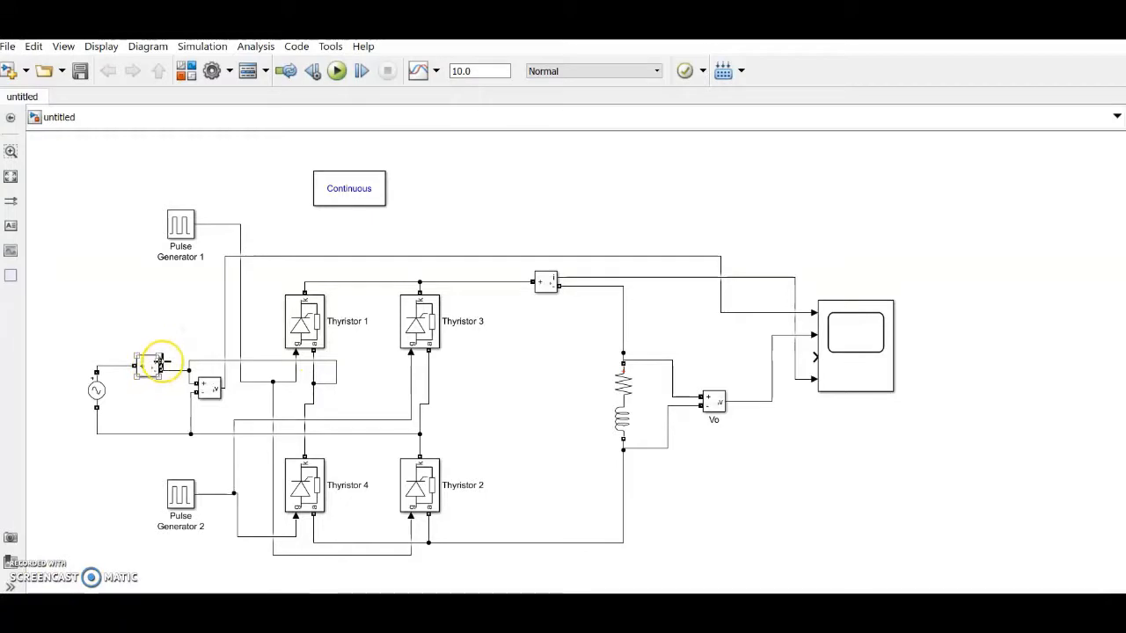
Step: Wire the source current measurement to Scope input 3, routing the line higher up
mouse_move(161, 362)
left_mouse_down()
mouse_move(189, 369)
mouse_move(360, 252)
mouse_move(768, 259)
mouse_move(782, 340)
mouse_move(812, 356)
left_mouse_up()
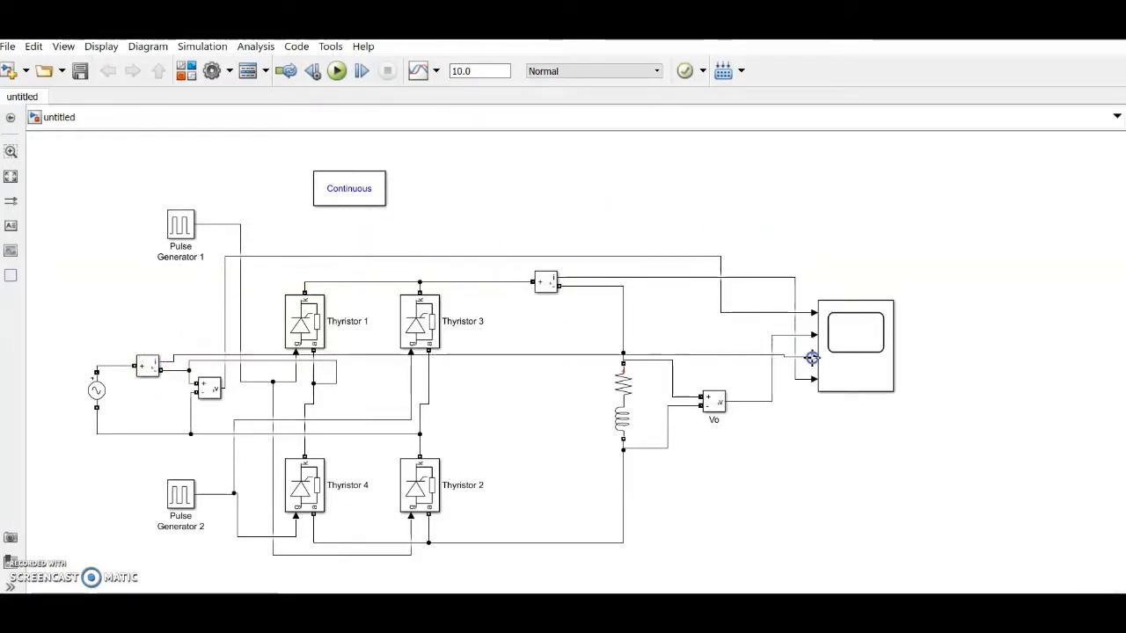
left_click_drag(510, 357, 523, 268)
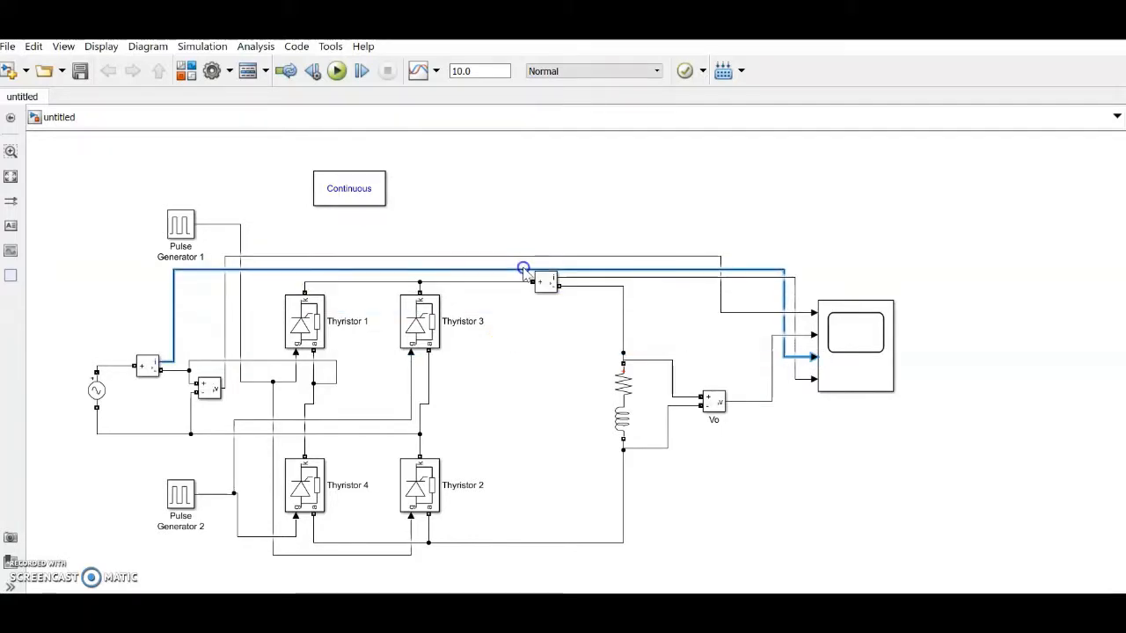
left_click(968, 243)
Step: Show the source current measurement's name and rename it Is
left_click(148, 366)
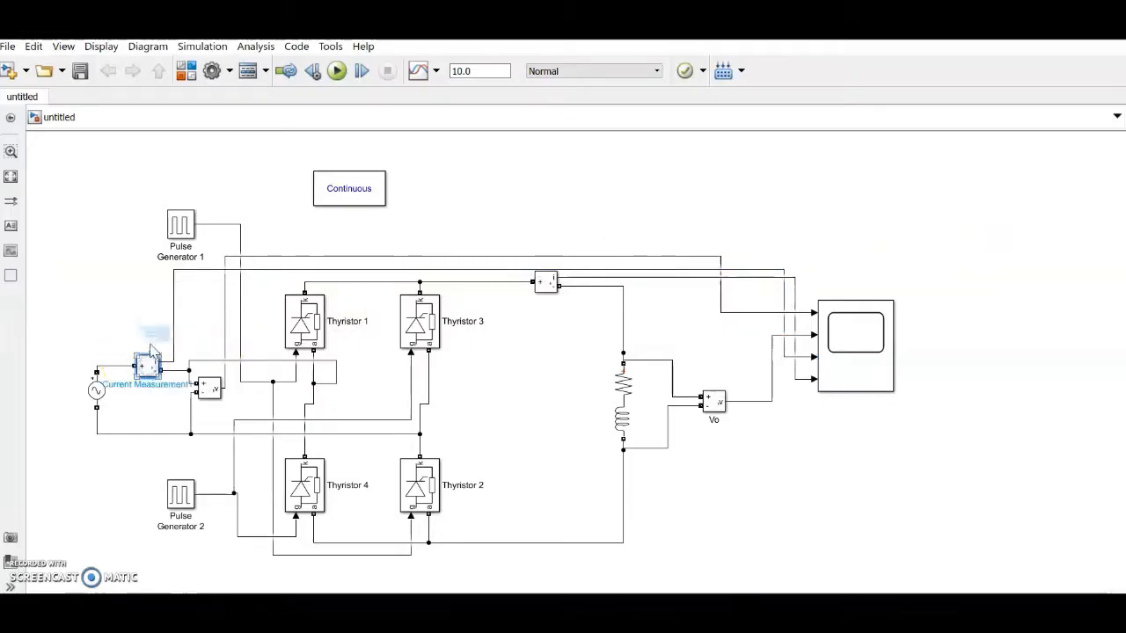
left_click(171, 326)
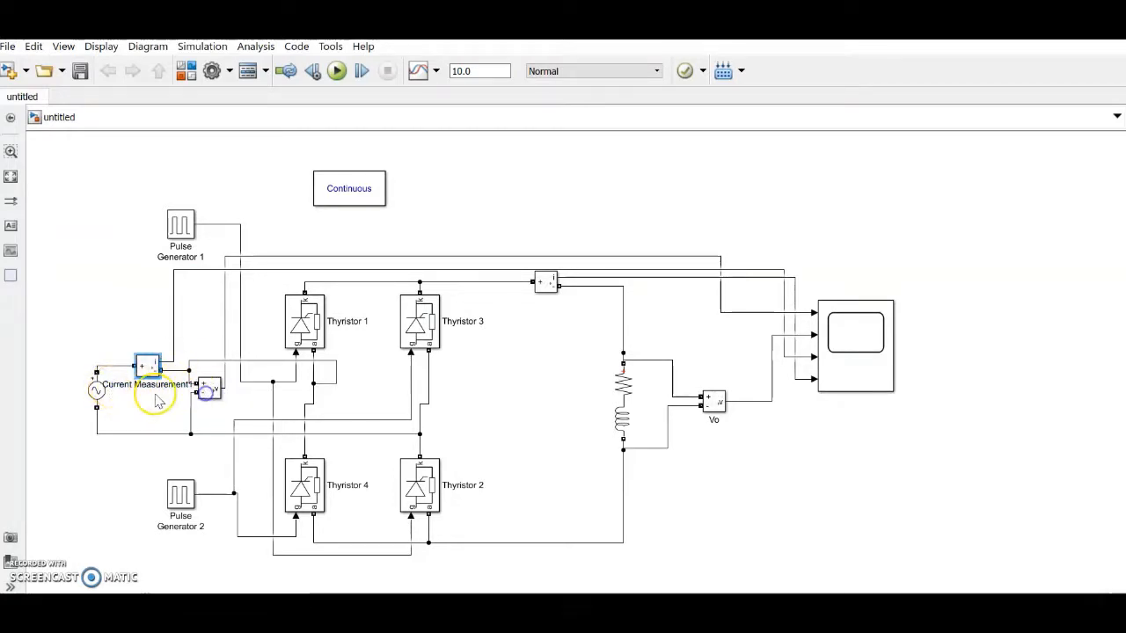
left_click(151, 385)
key("BackSpace")
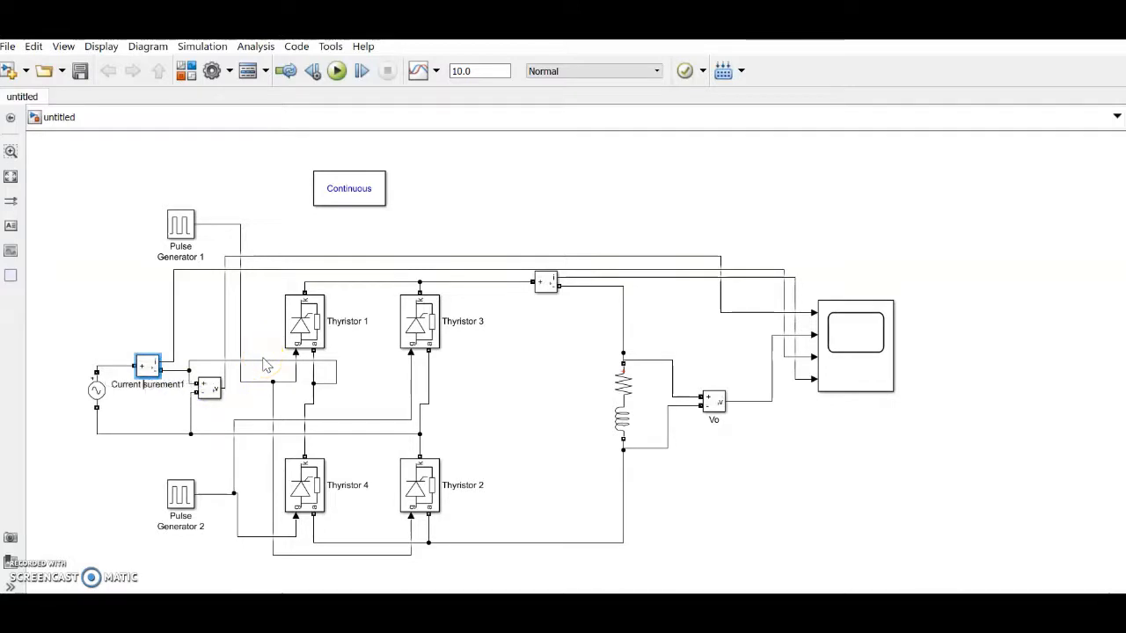
type("Is")
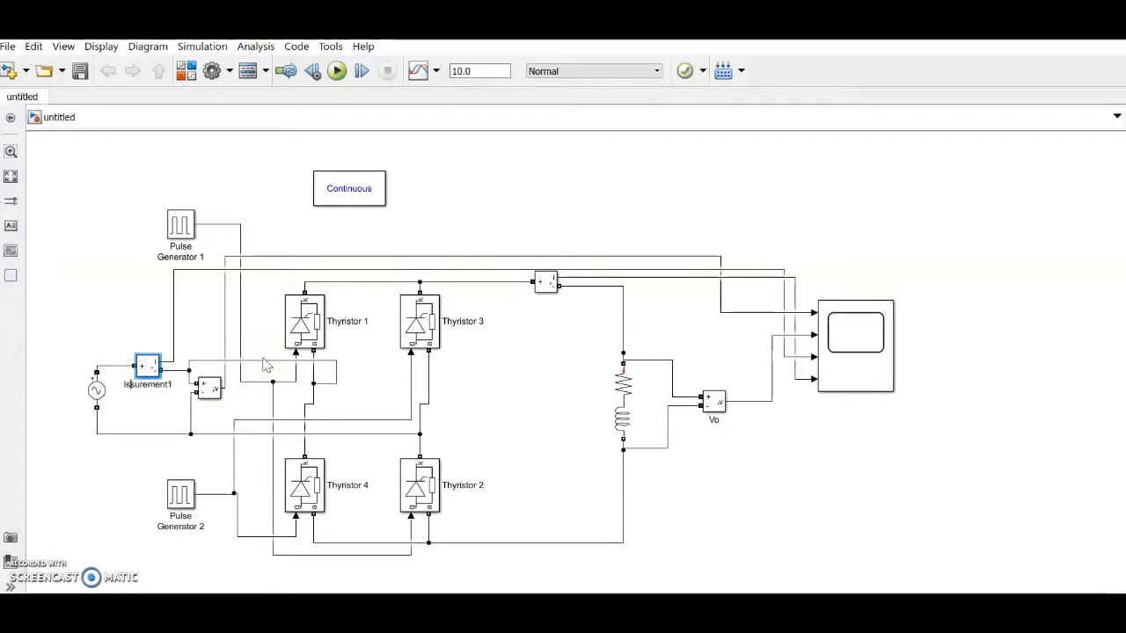
key("Delete")
key("Delete")
key("Delete")
key("Delete")
key("Delete")
key("Delete")
key("Delete")
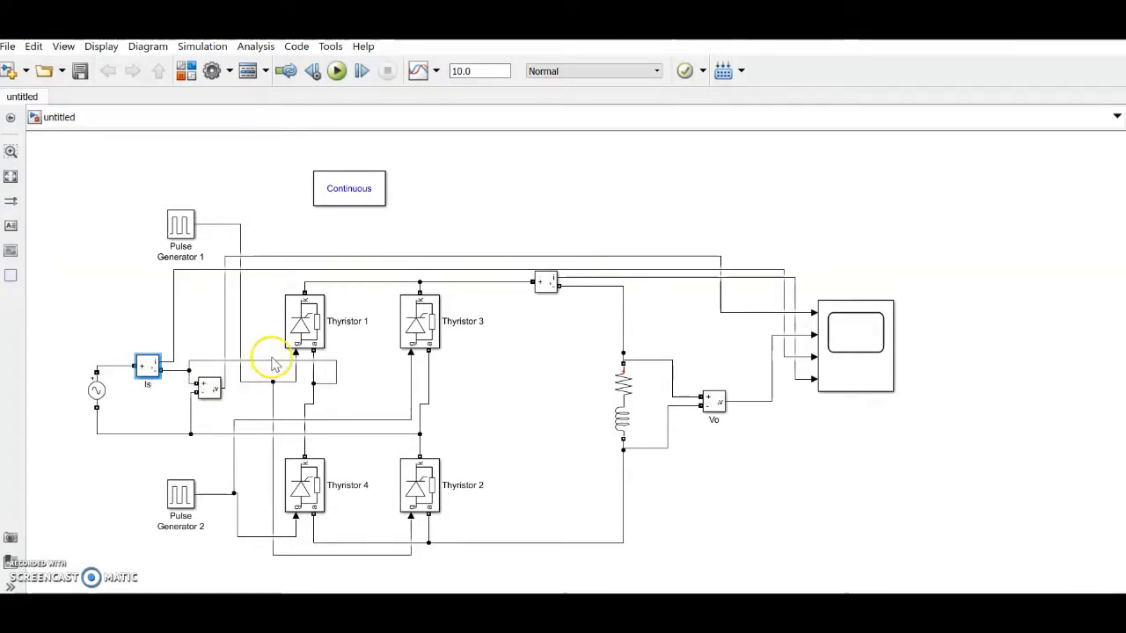
left_click(95, 392)
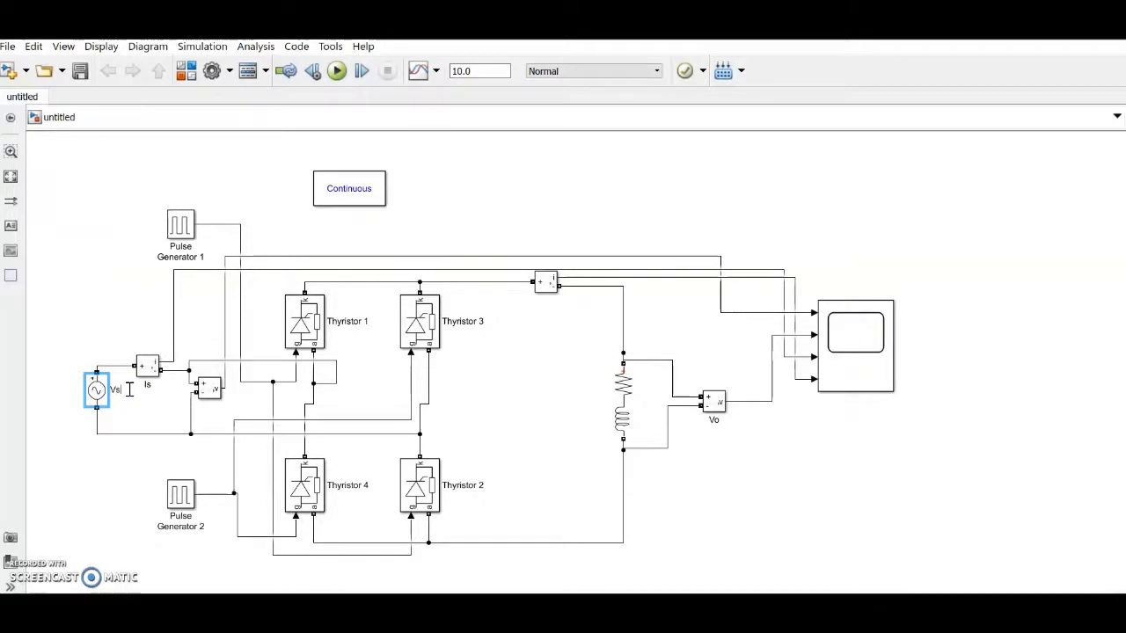
Step: Show the upper current measurement's name and change it from Current Measurement to Io
left_click(549, 281)
left_click(547, 259)
left_click(571, 243)
left_click(548, 300)
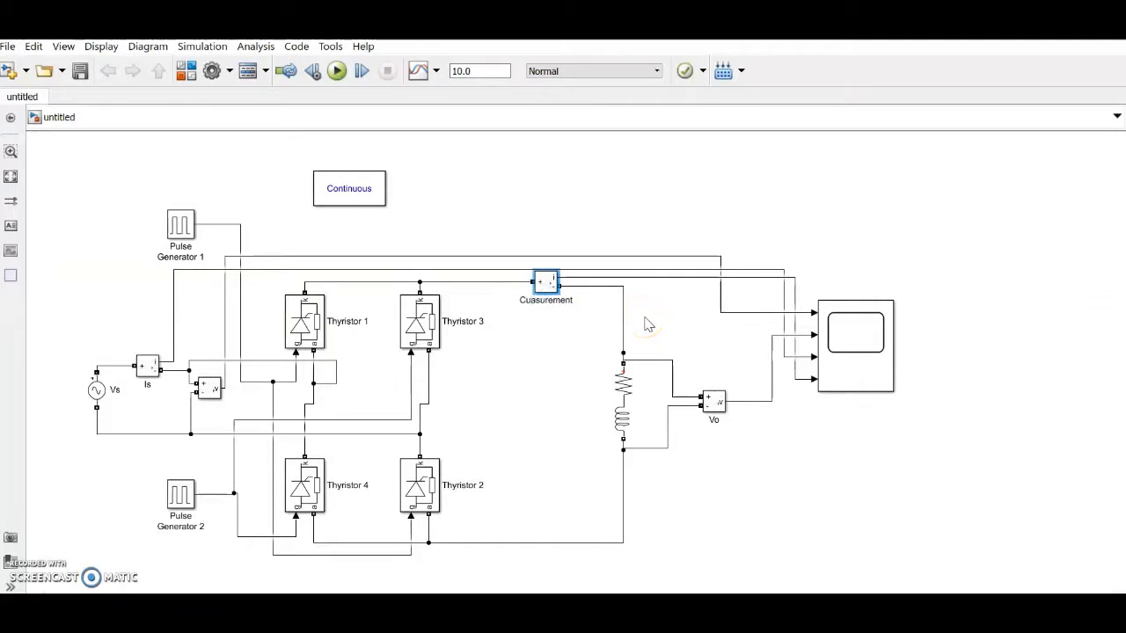
key("BackSpace")
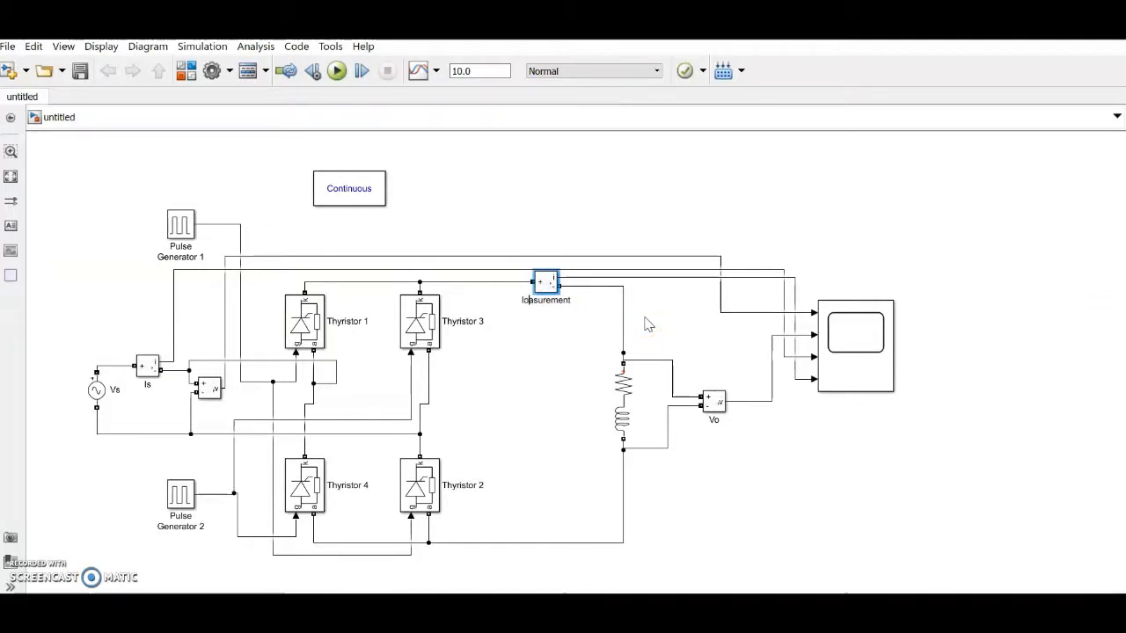
type("Io")
key("Delete")
key("Delete")
key("Delete")
key("Delete")
key("Delete")
key("Delete")
key("Delete")
key("Delete")
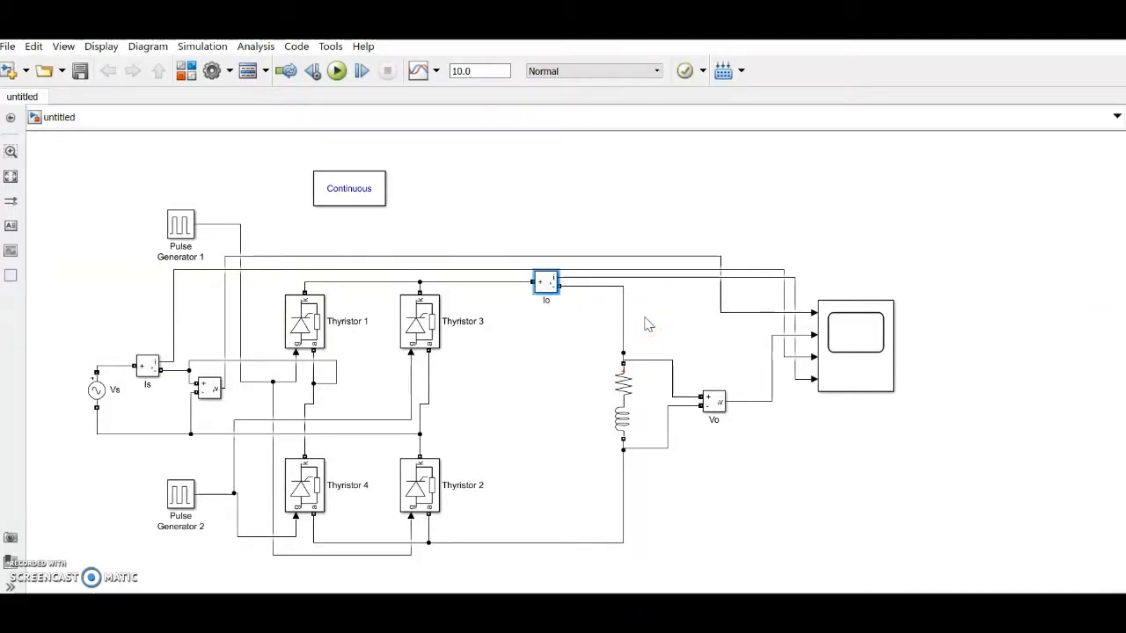
left_click(820, 486)
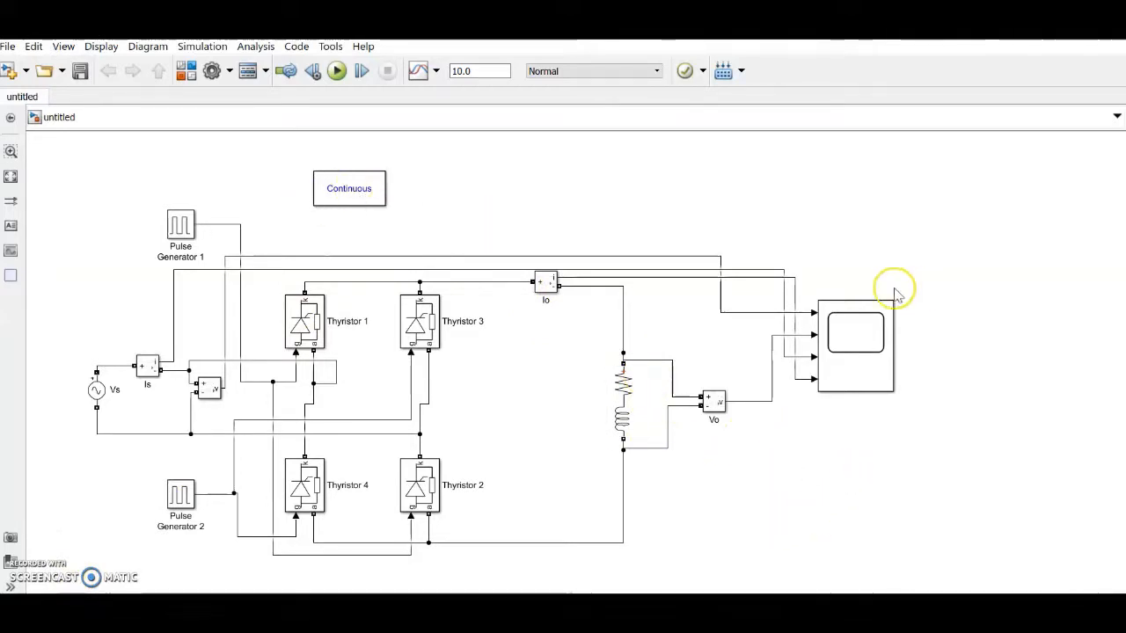
Step: Copy the Scope above the circuit as Scope1 and move the powergui Continuous block top-left
left_click(865, 358)
left_click_drag(865, 358, 449, 195)
left_click_drag(352, 189, 107, 166)
Step: Wire Pulse Generator 1 and Pulse Generator 2 to Scope1 inputs 1 and 2
mouse_move(407, 159)
left_mouse_down()
mouse_move(322, 161)
mouse_move(204, 221)
left_mouse_up()
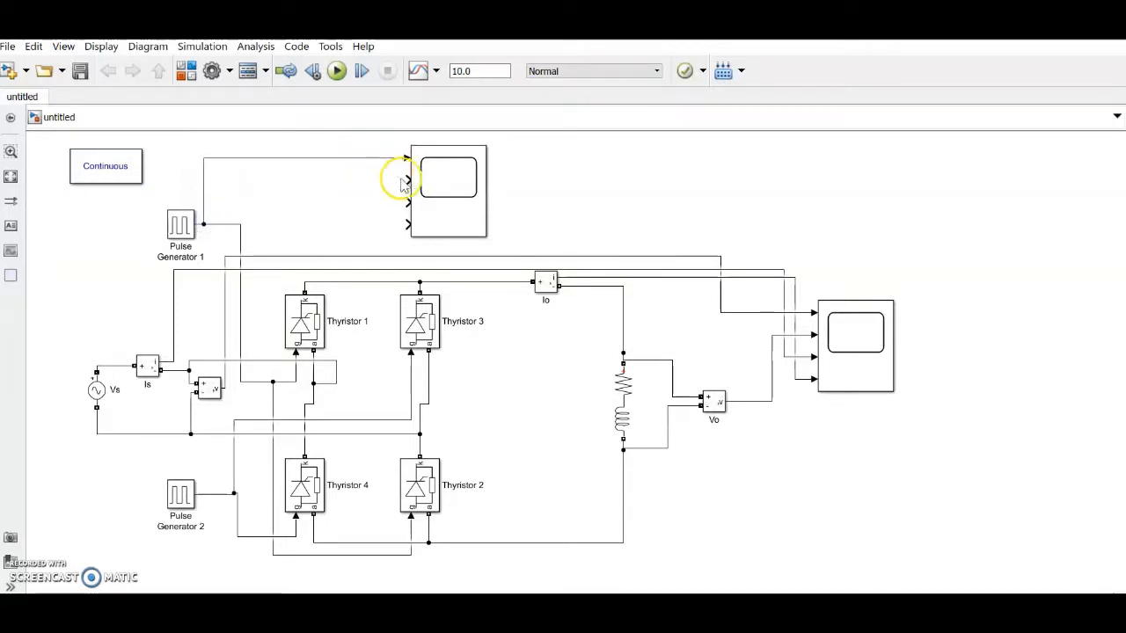
mouse_move(407, 179)
left_mouse_down()
mouse_move(254, 208)
mouse_move(213, 506)
mouse_move(238, 464)
left_mouse_up()
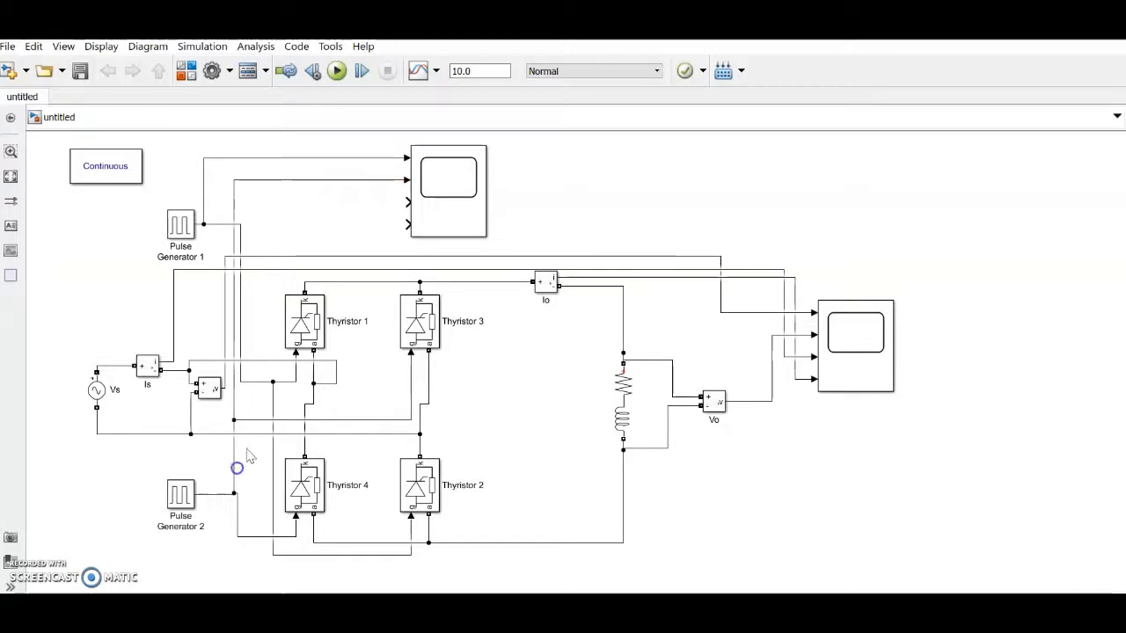
left_click(407, 201)
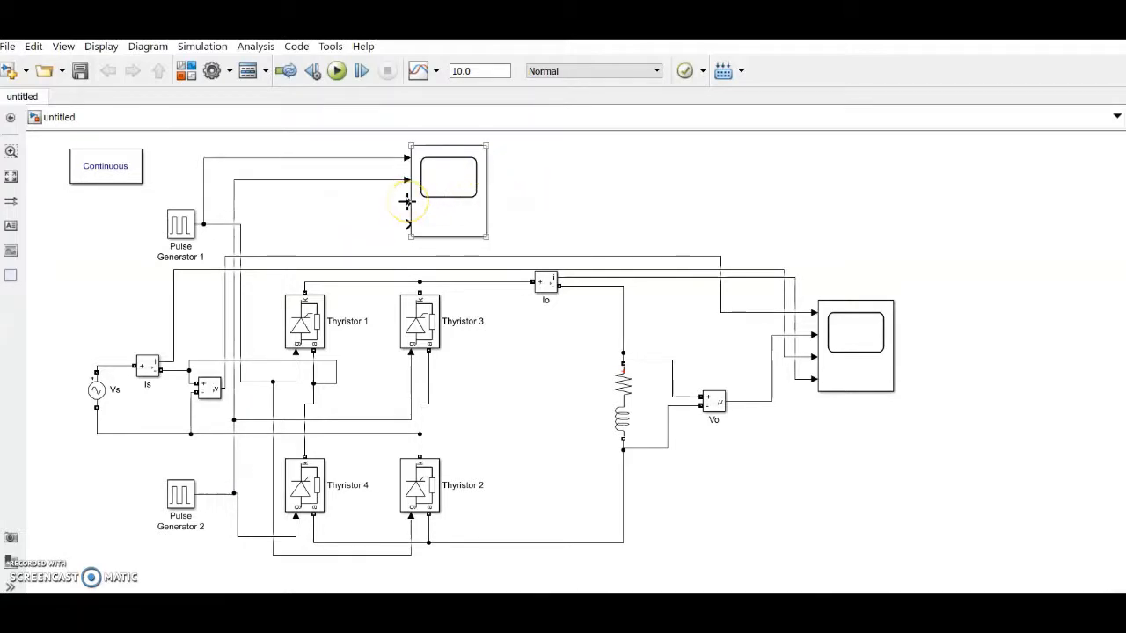
left_click(584, 170)
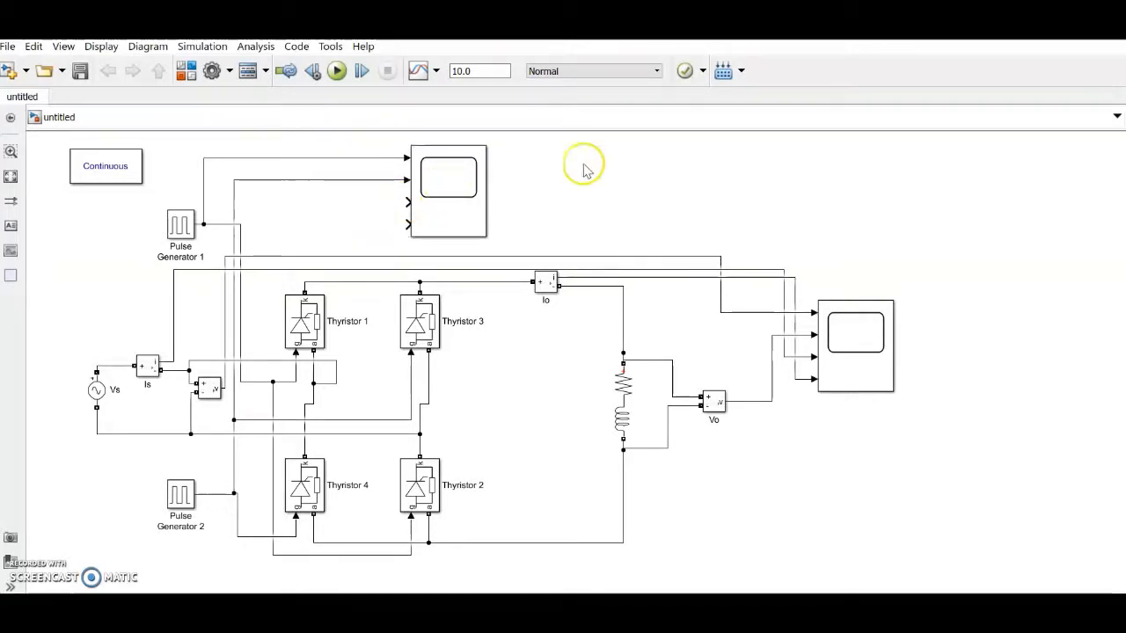
left_click_drag(459, 207, 488, 199)
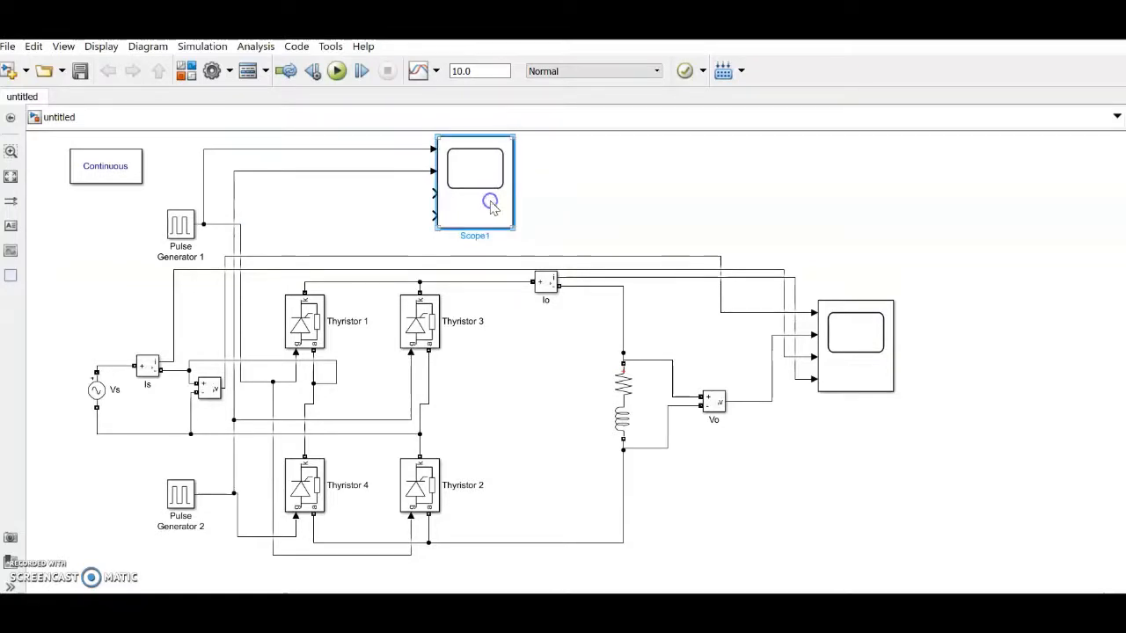
Step: Set Scope1's number of input ports to 2 in its Configuration Properties
double_click(490, 204)
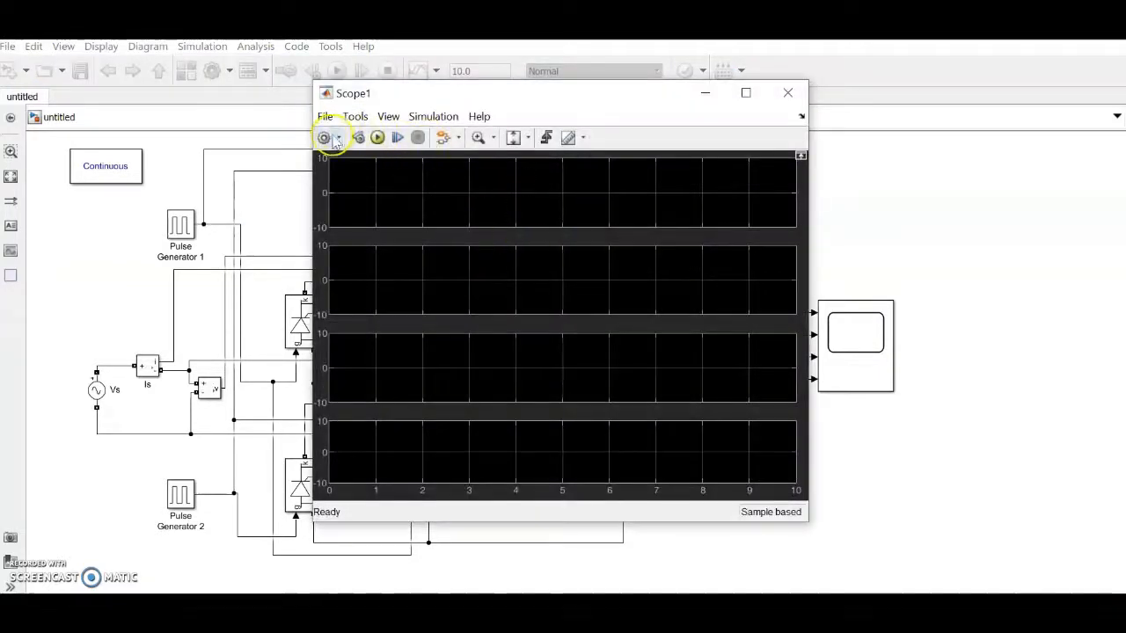
left_click(336, 138)
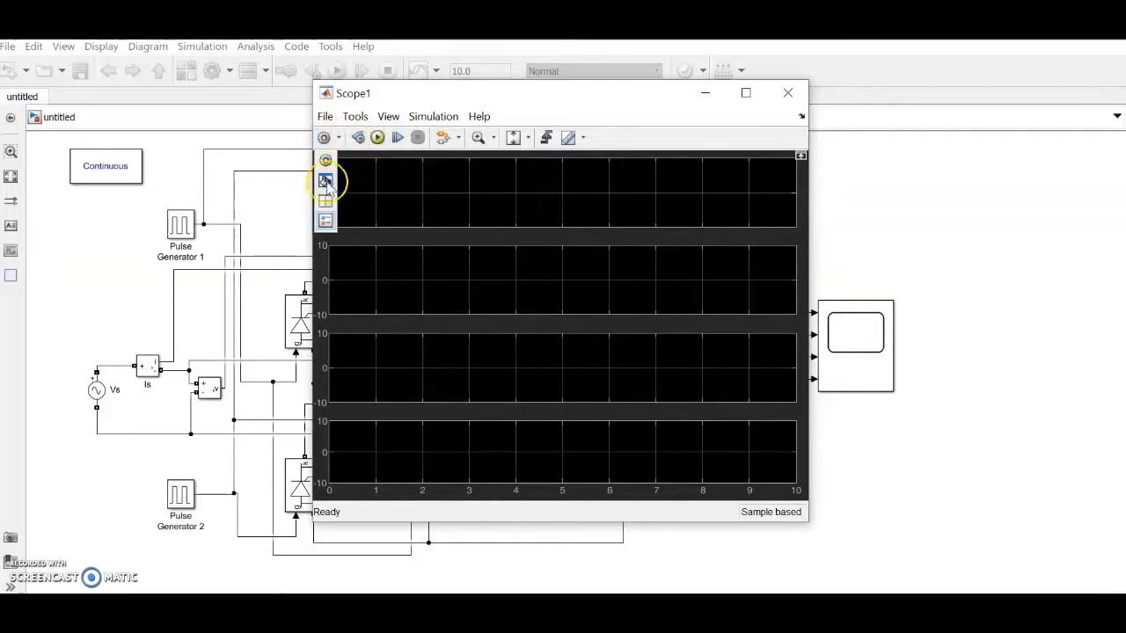
left_click(328, 177)
double_click(536, 289)
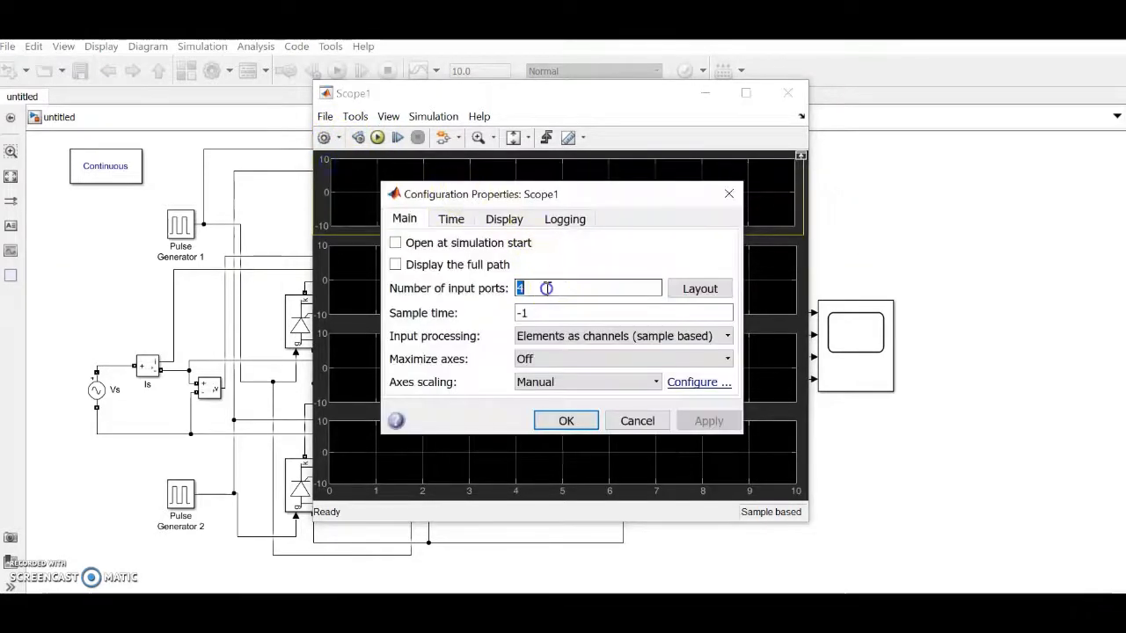
type("2")
left_click(567, 420)
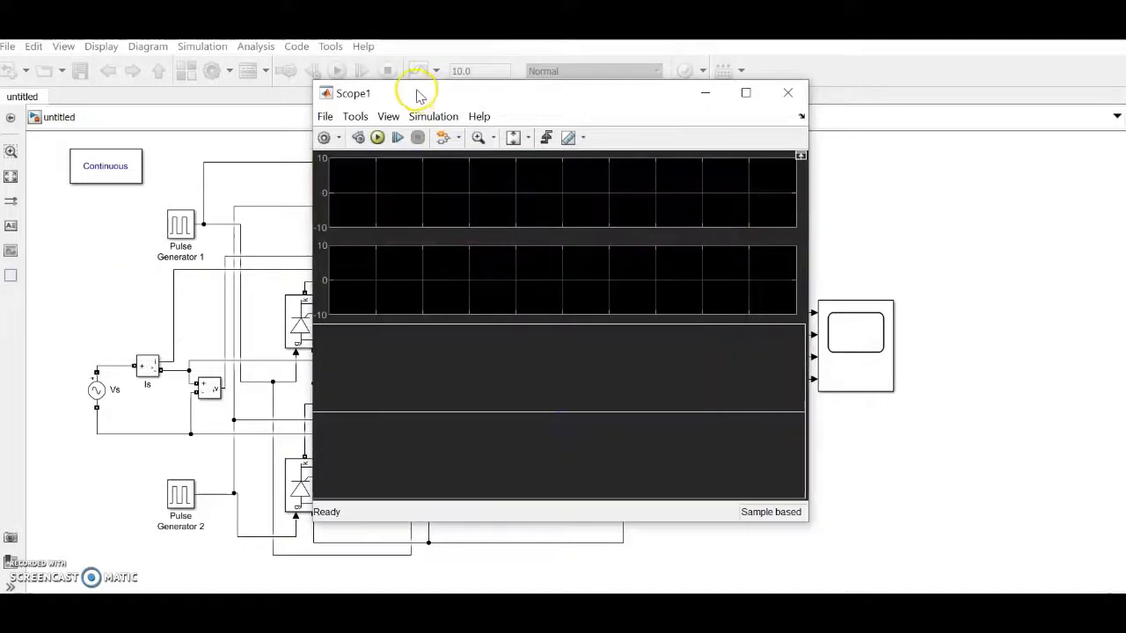
left_click(388, 117)
left_click(403, 151)
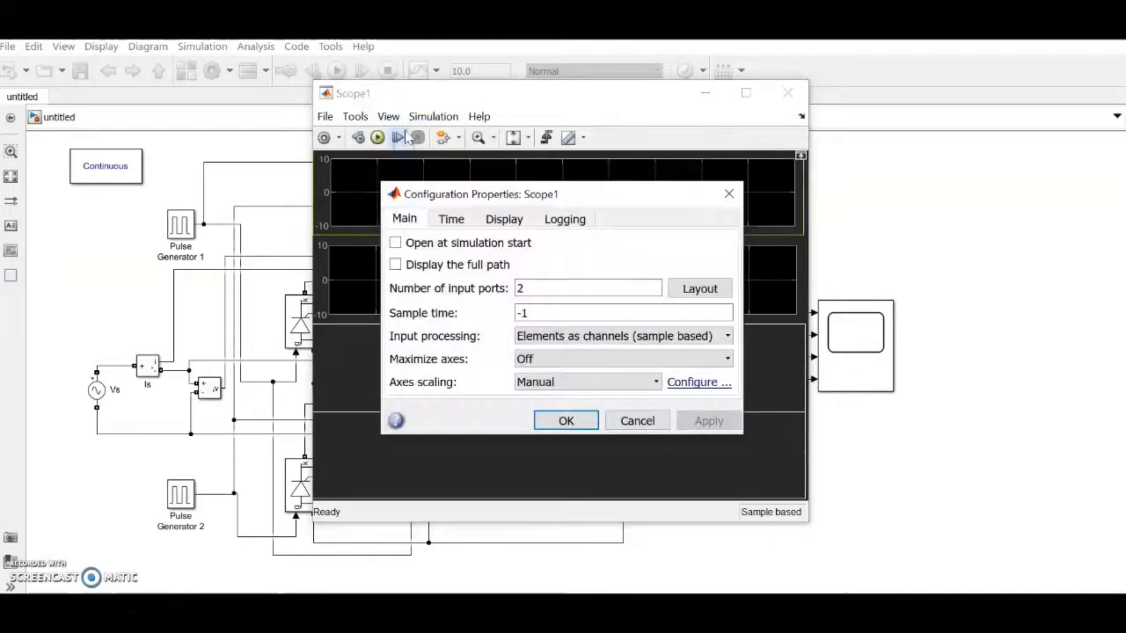
left_click(651, 420)
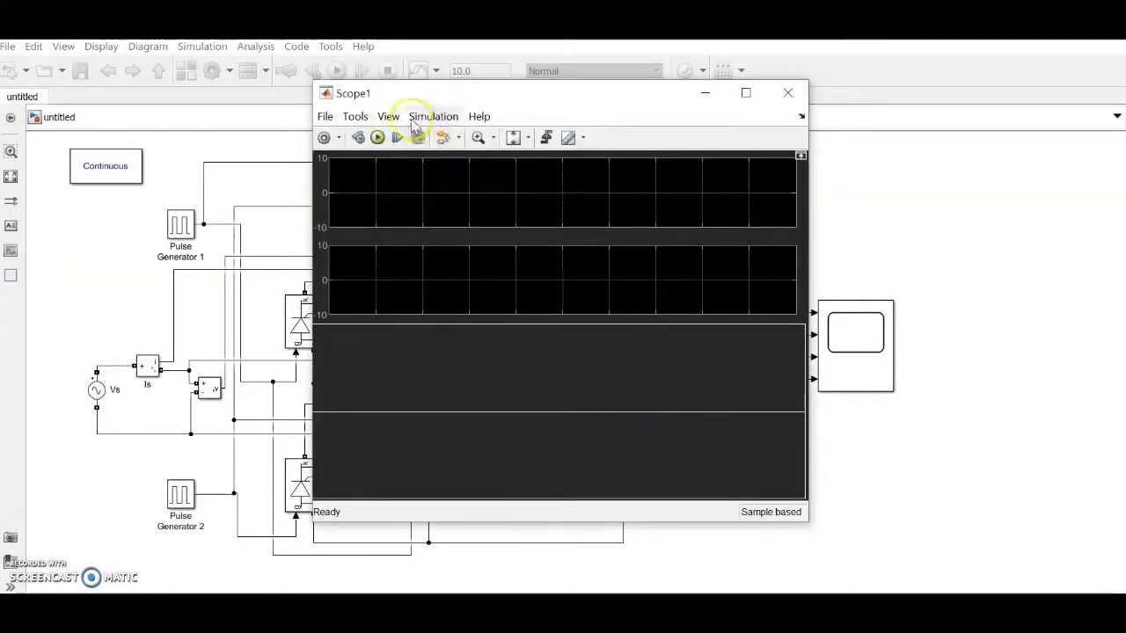
Step: Arrange Scope1 as two stacked displays and close its window
left_click(385, 115)
left_click(413, 138)
left_click(402, 173)
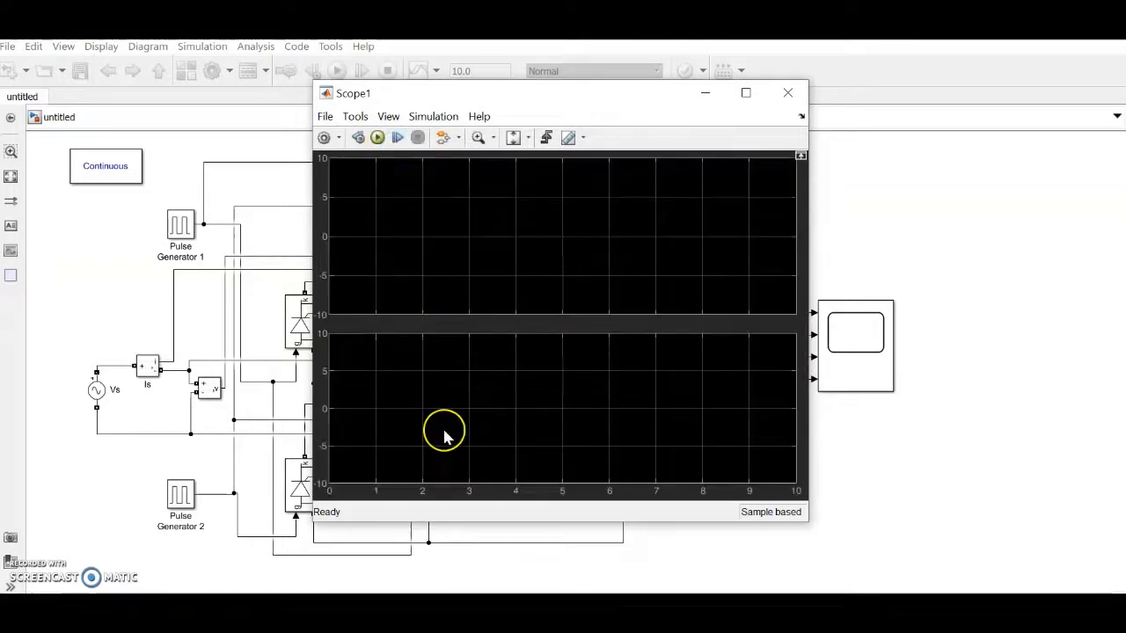
left_click(787, 93)
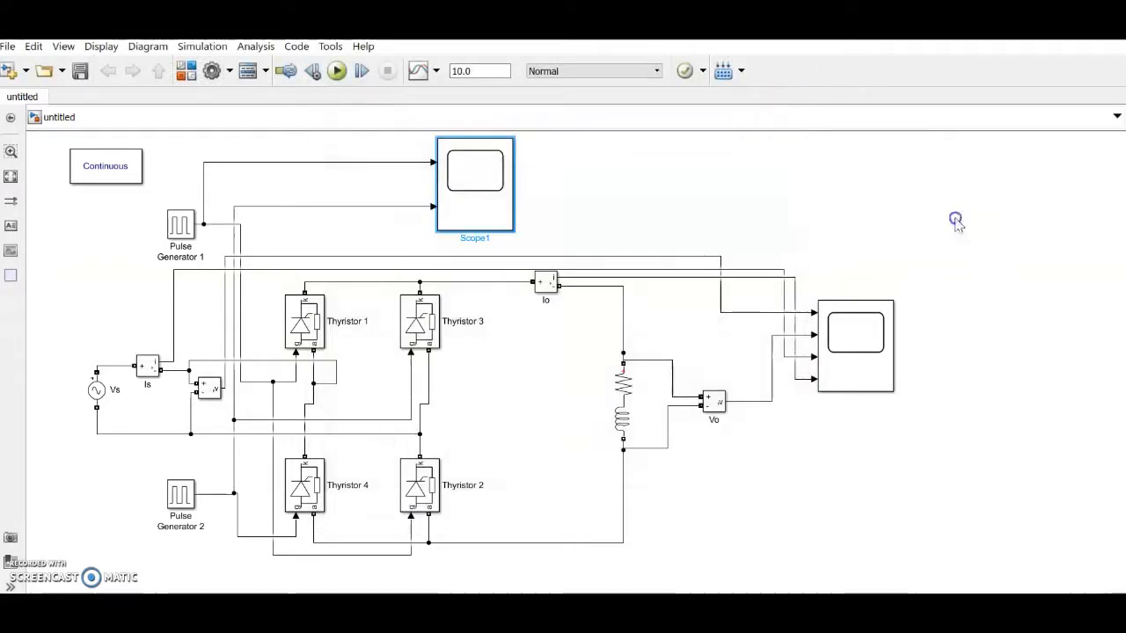
Step: Run the simulation, then open the Vs source parameters showing 325 V peak at 50 Hz
left_click(462, 70)
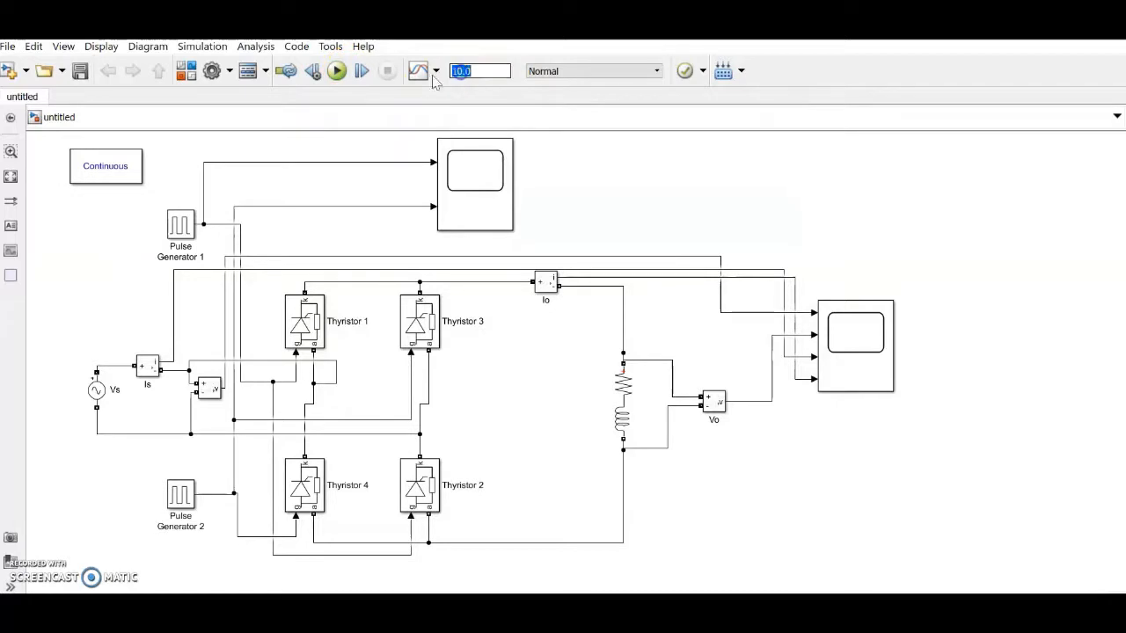
left_click(338, 70)
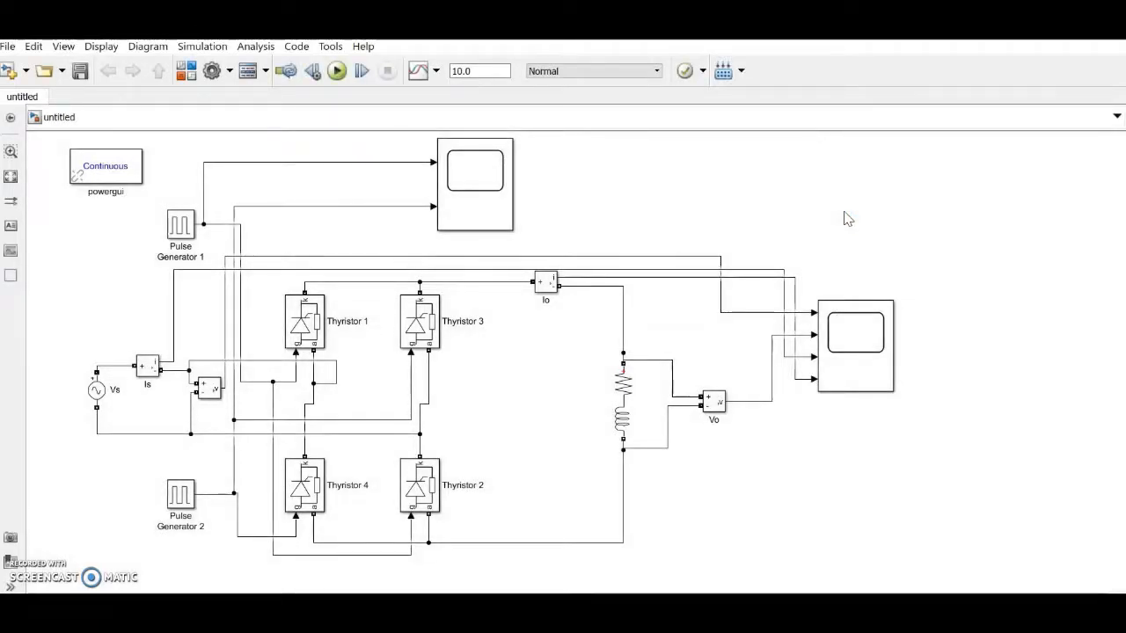
double_click(96, 390)
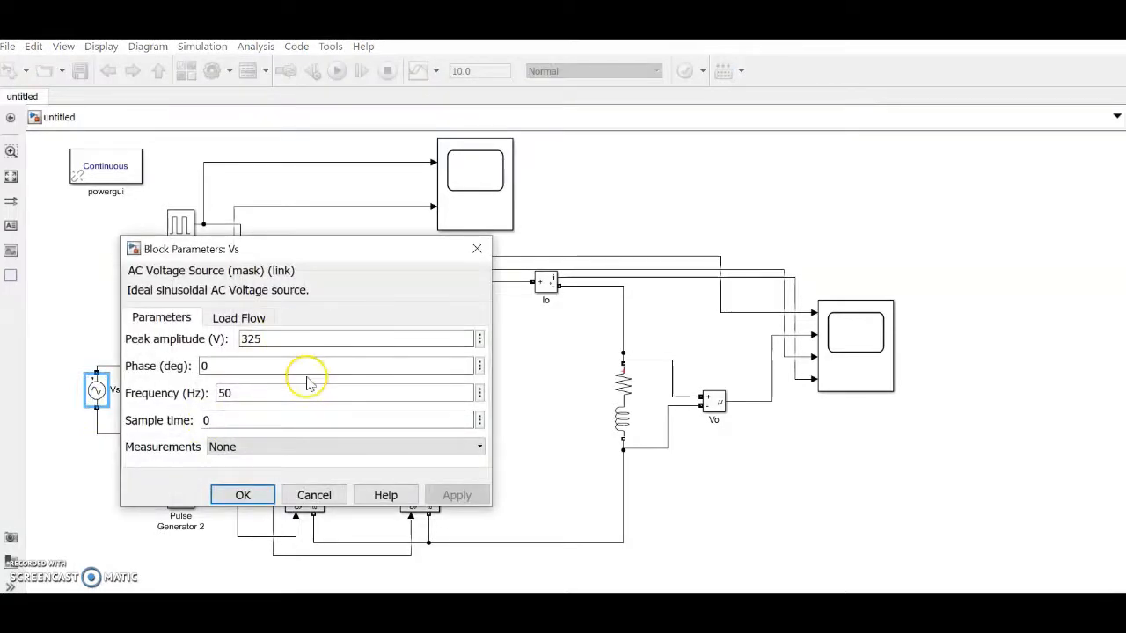
Step: Close the Vs dialog and give Pulse Generator 1 amplitude 2, period 1/50 s, 20% width, phase 0
left_click(242, 496)
left_click(180, 226)
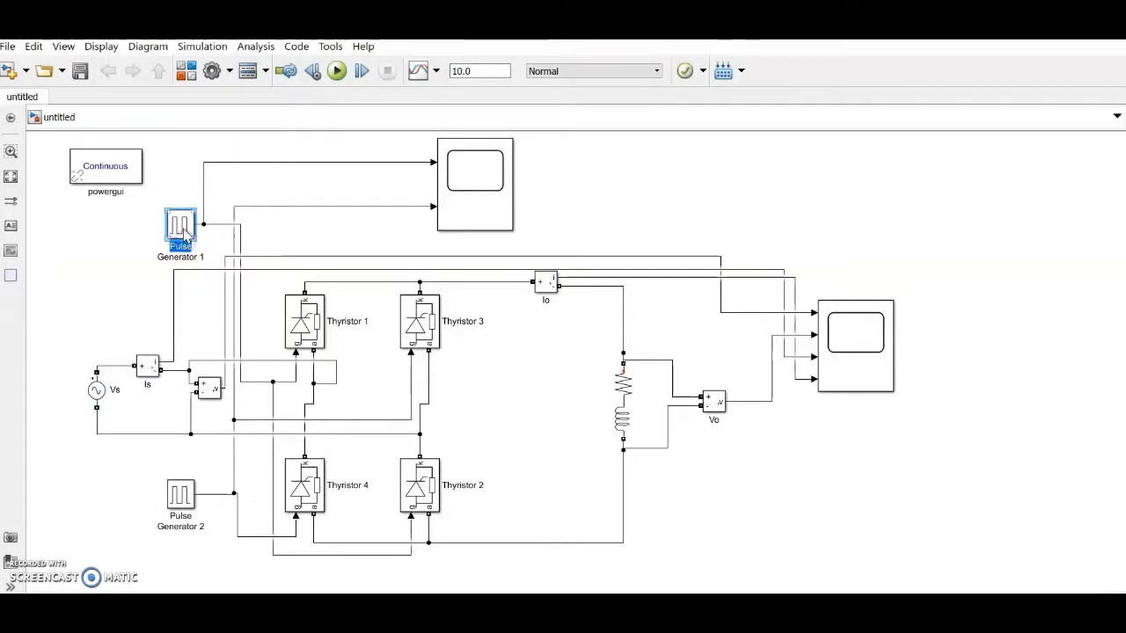
double_click(182, 227)
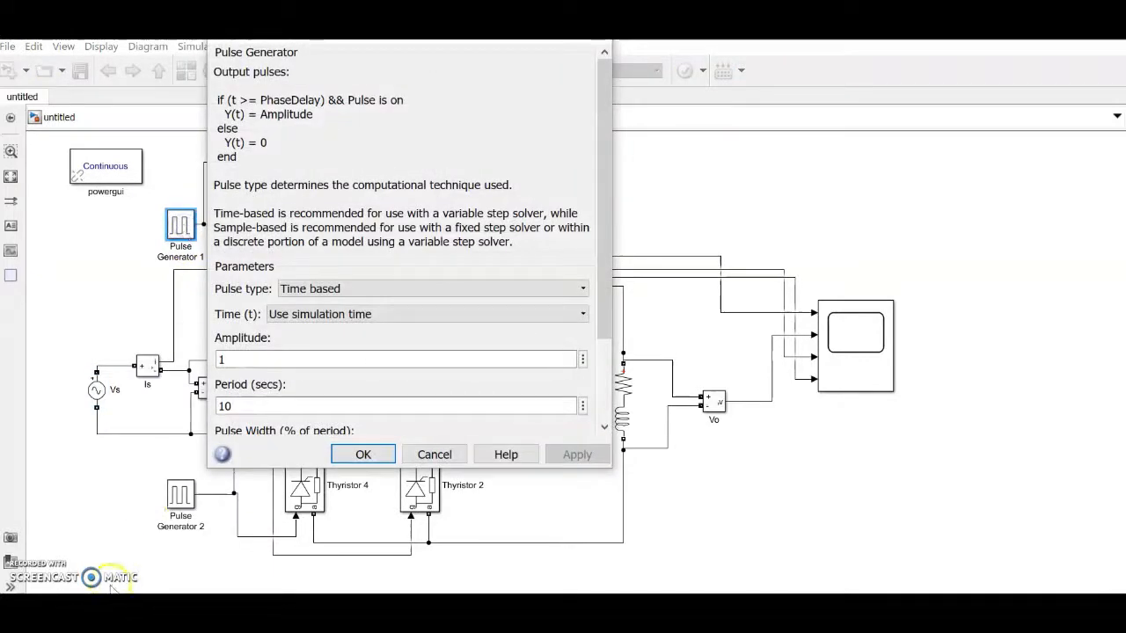
double_click(297, 359)
type("2")
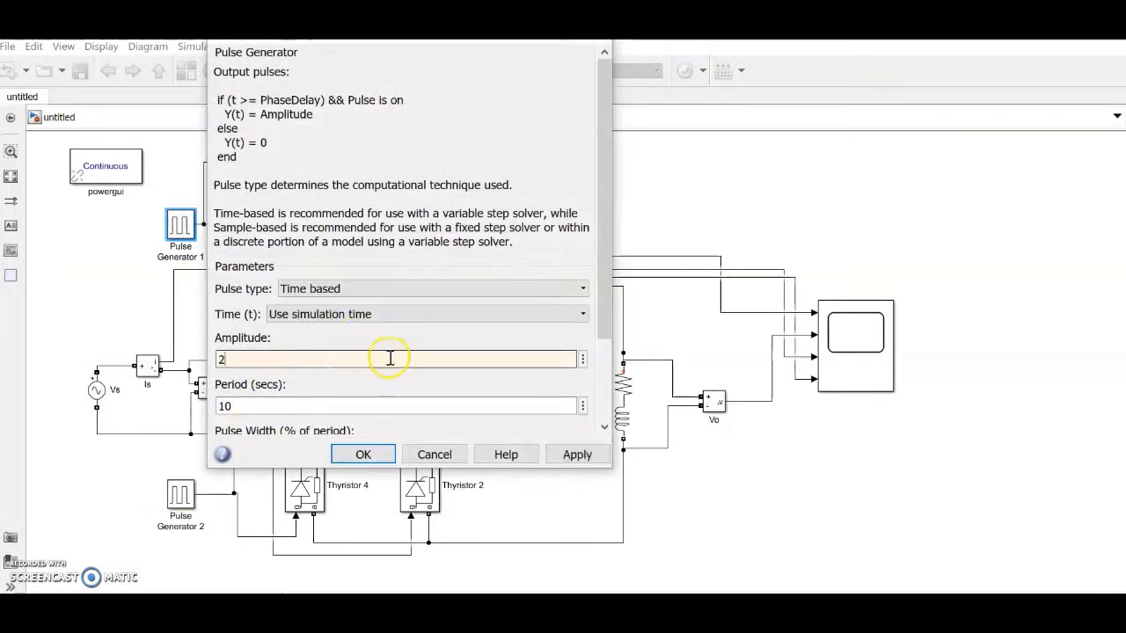
left_click_drag(603, 294, 591, 389)
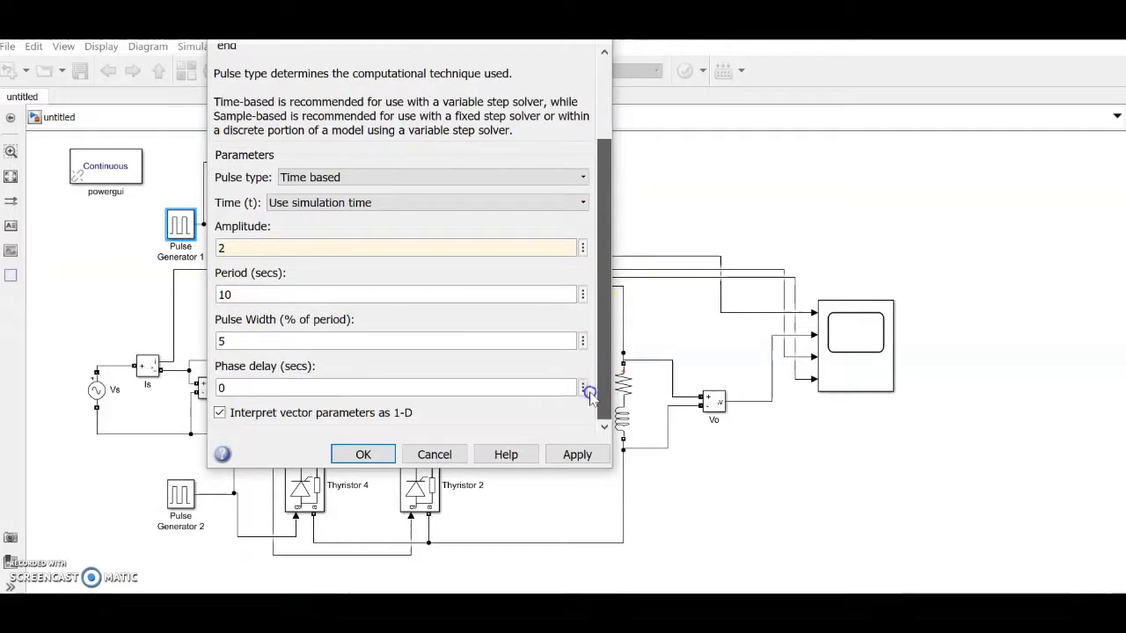
double_click(261, 296)
type("1/5")
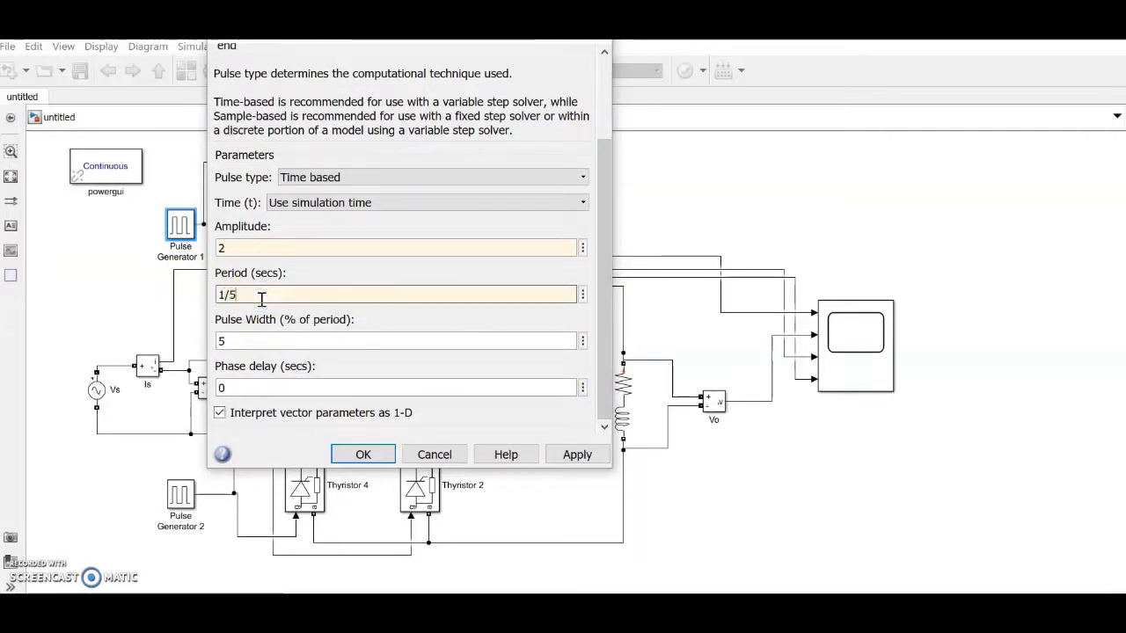
double_click(239, 343)
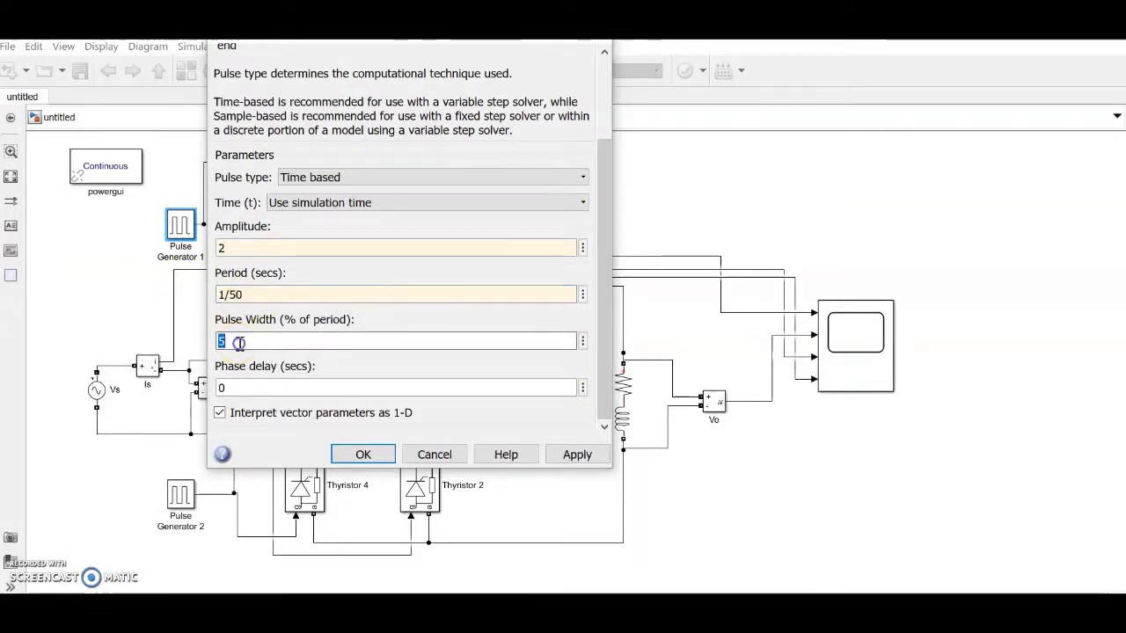
type("20")
double_click(290, 388)
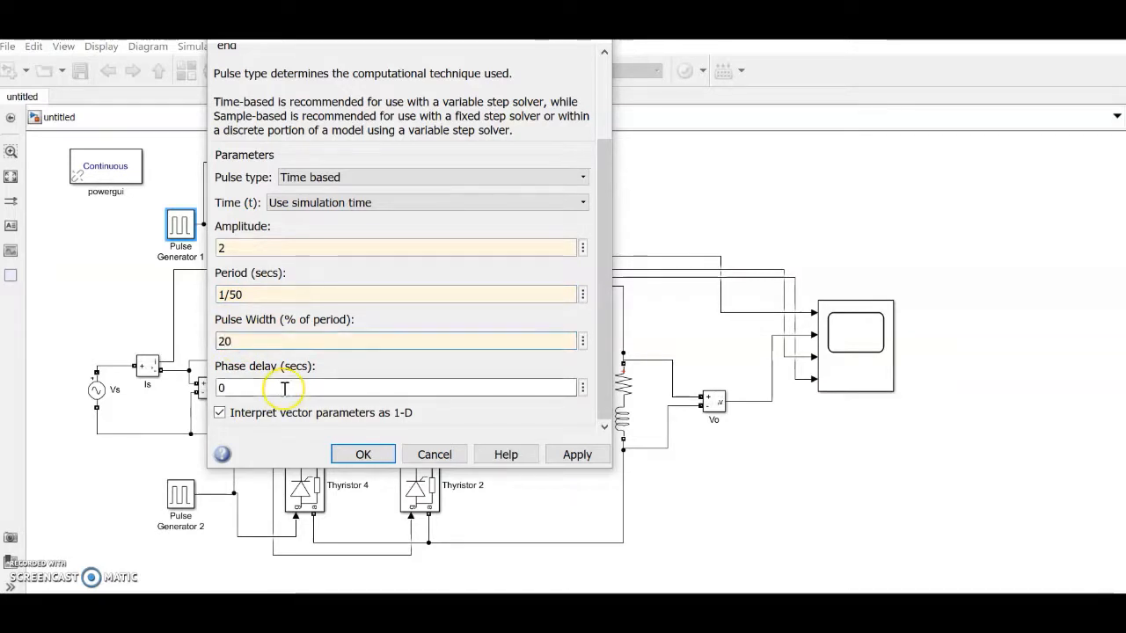
left_click(363, 457)
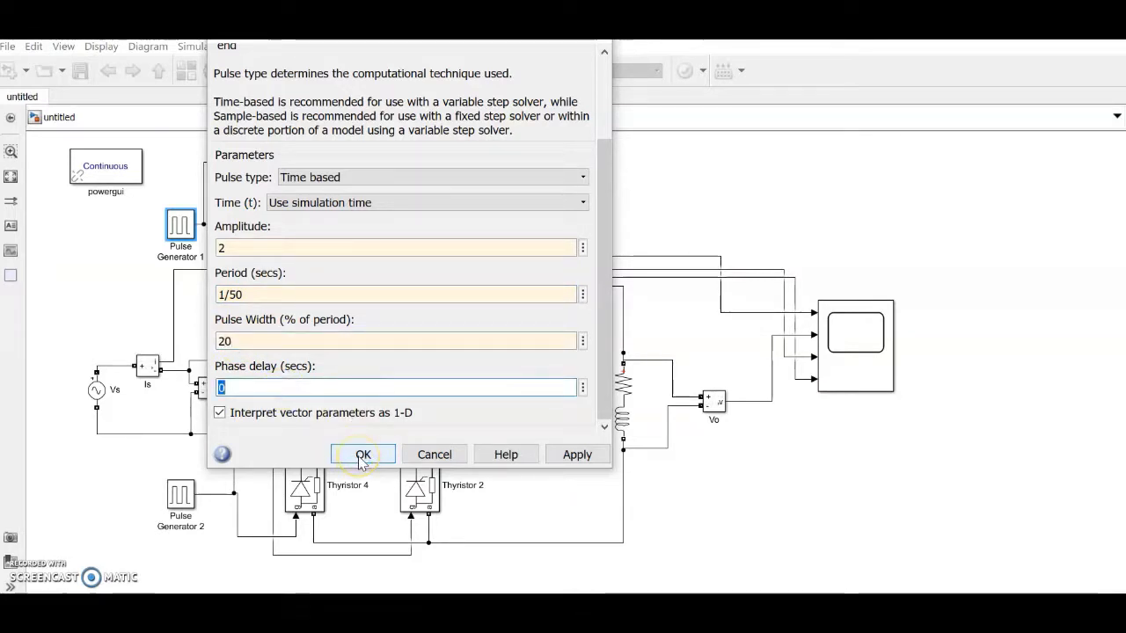
left_click(363, 457)
left_click(176, 515)
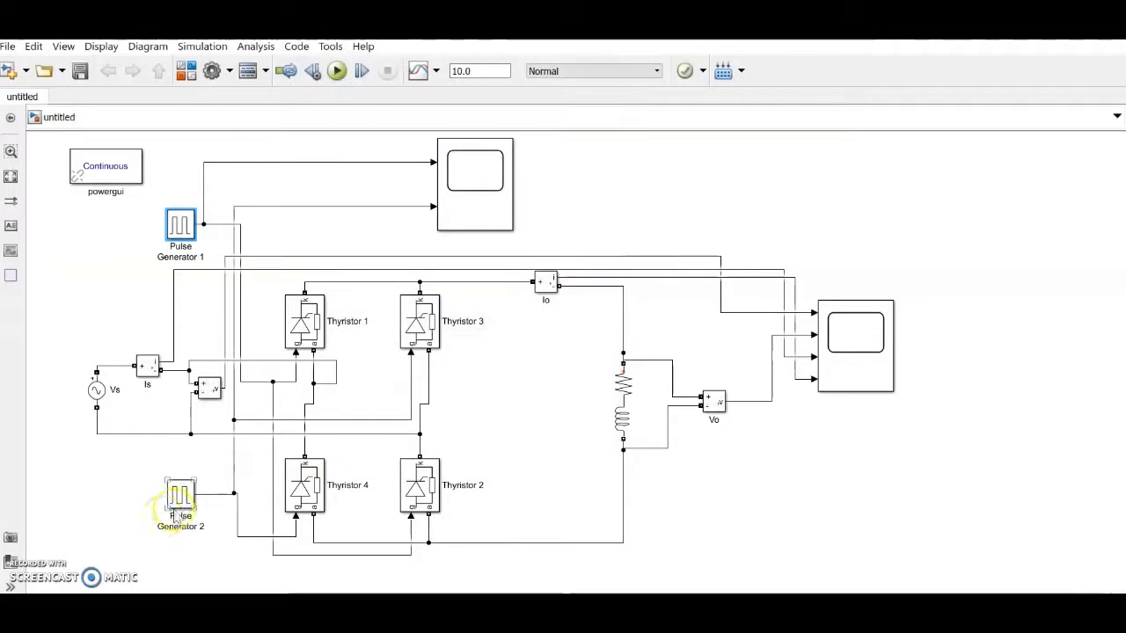
Step: Enter amplitude 2, period 1/50, pulse width 20 and phase delay 0.010 in Pulse Generator 2
double_click(176, 514)
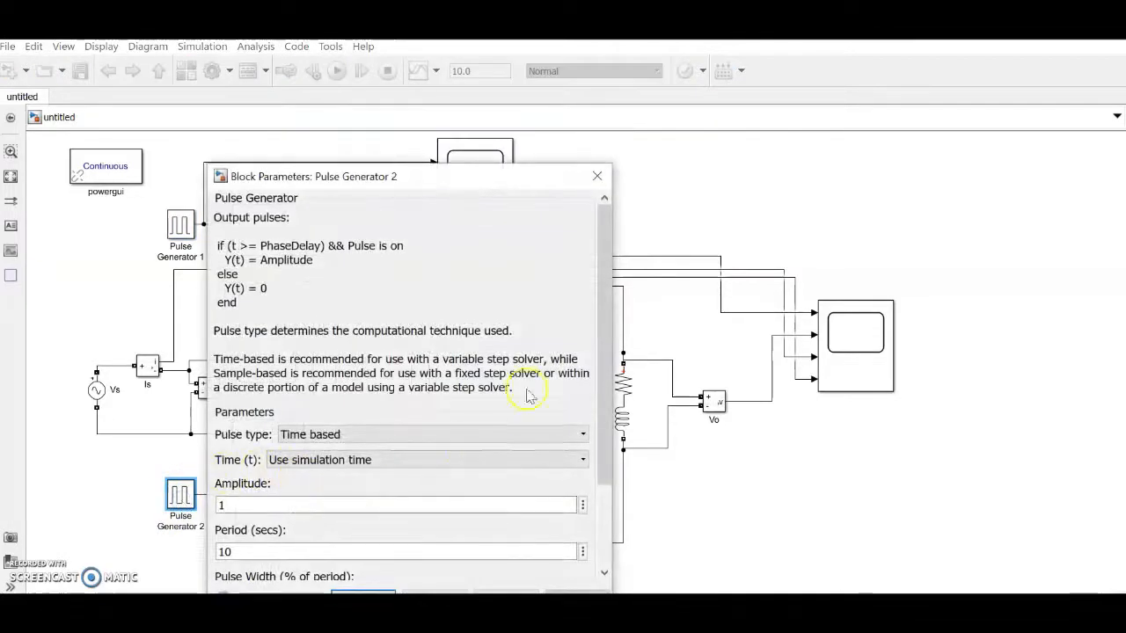
left_click_drag(603, 382, 606, 463)
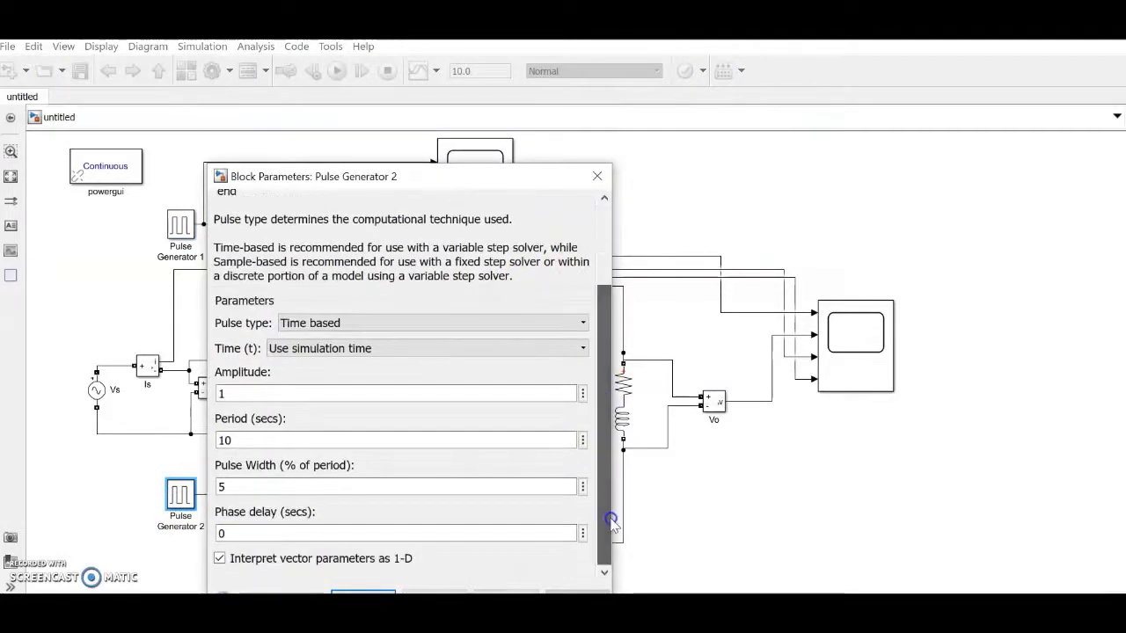
double_click(303, 394)
type("2")
double_click(276, 486)
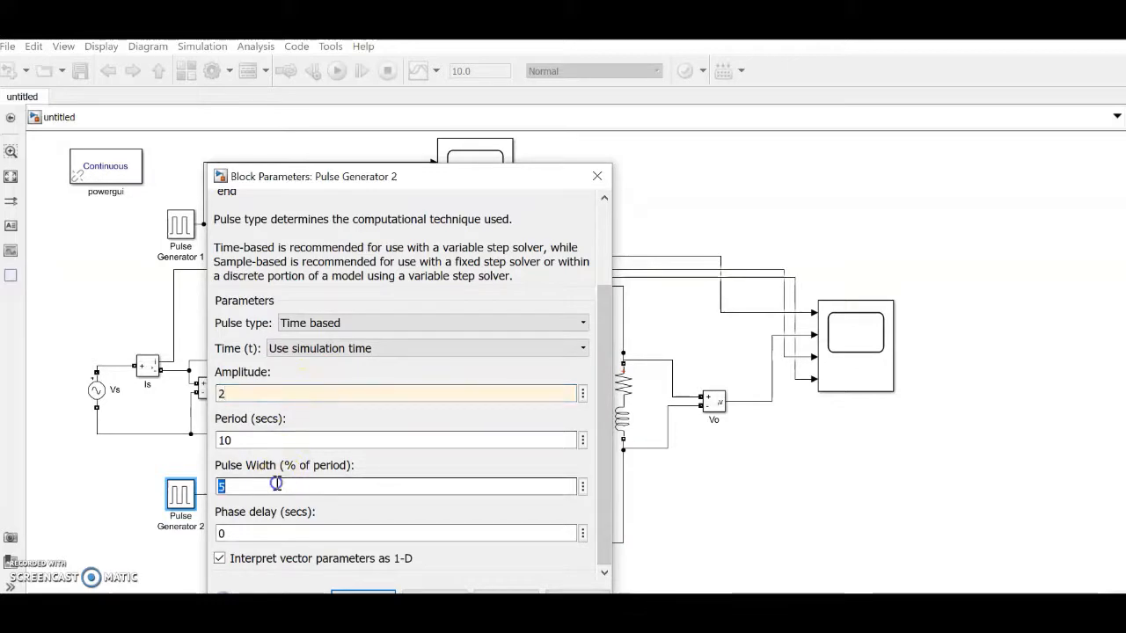
type("20")
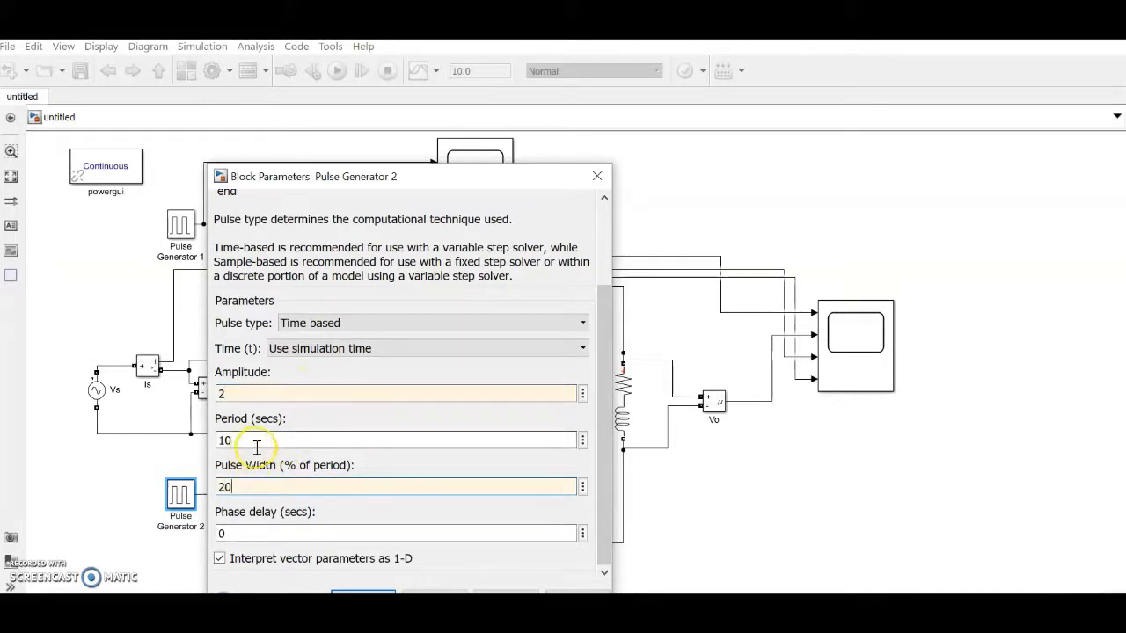
double_click(257, 439)
type("1")
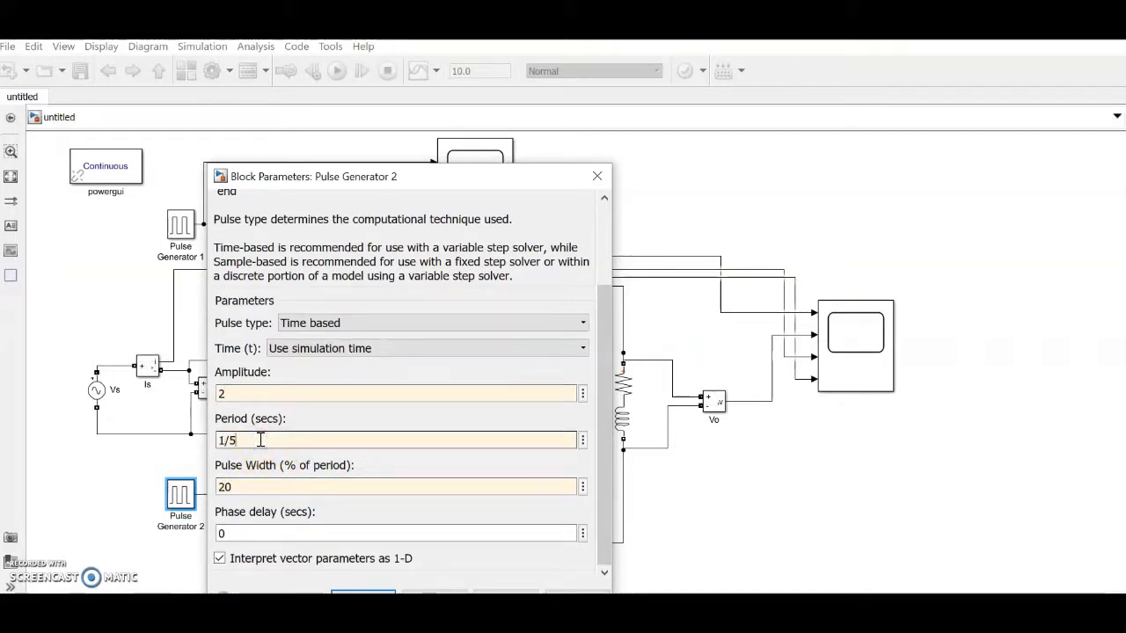
double_click(261, 534)
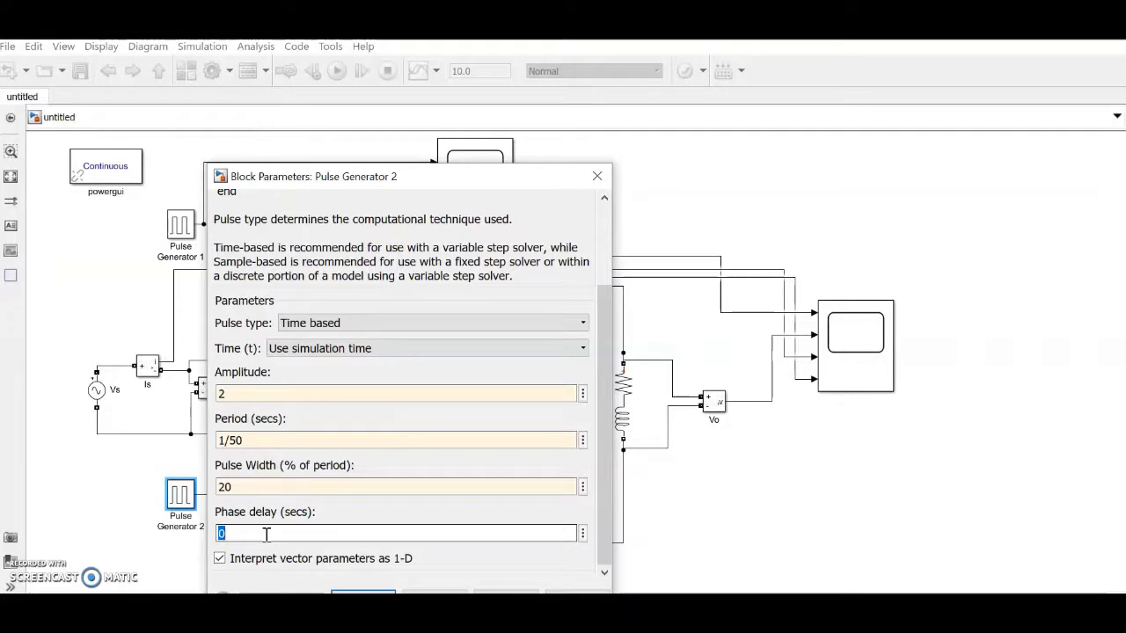
type("010")
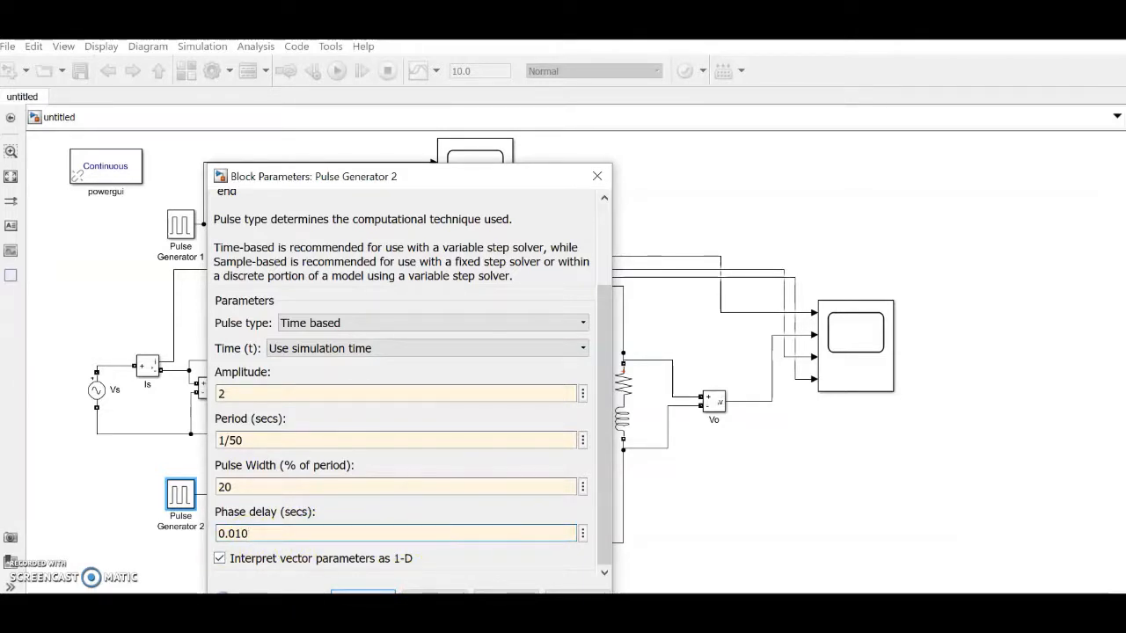
key("Return")
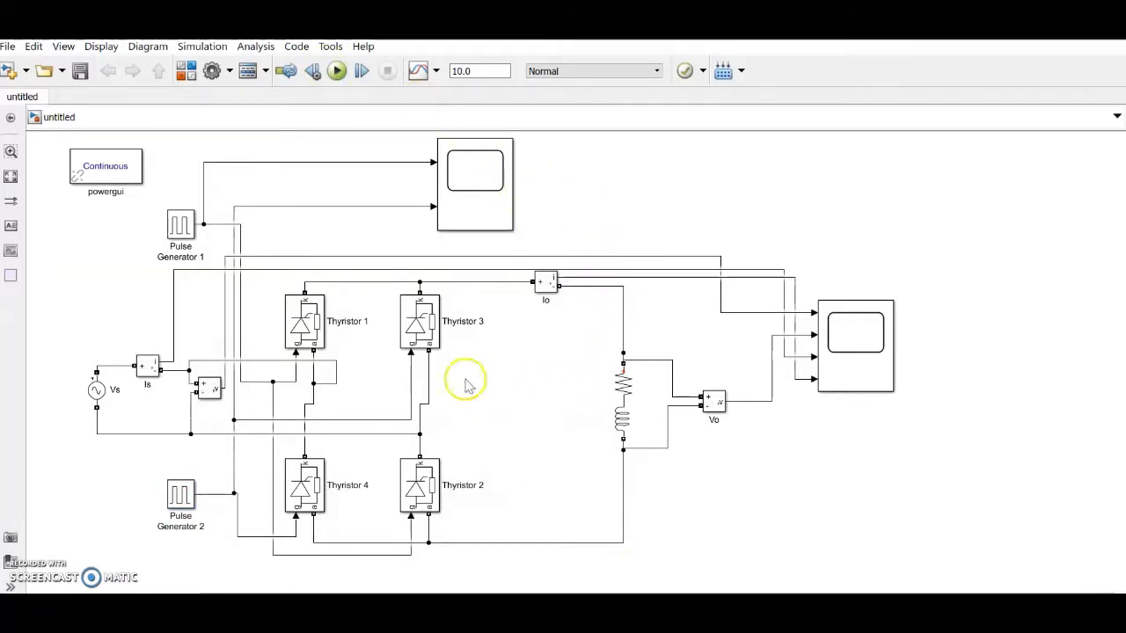
Step: Enter Resistance 10 and Inductance 100e-3 in the Series RLC Branch, then reopen to verify
left_click(608, 428)
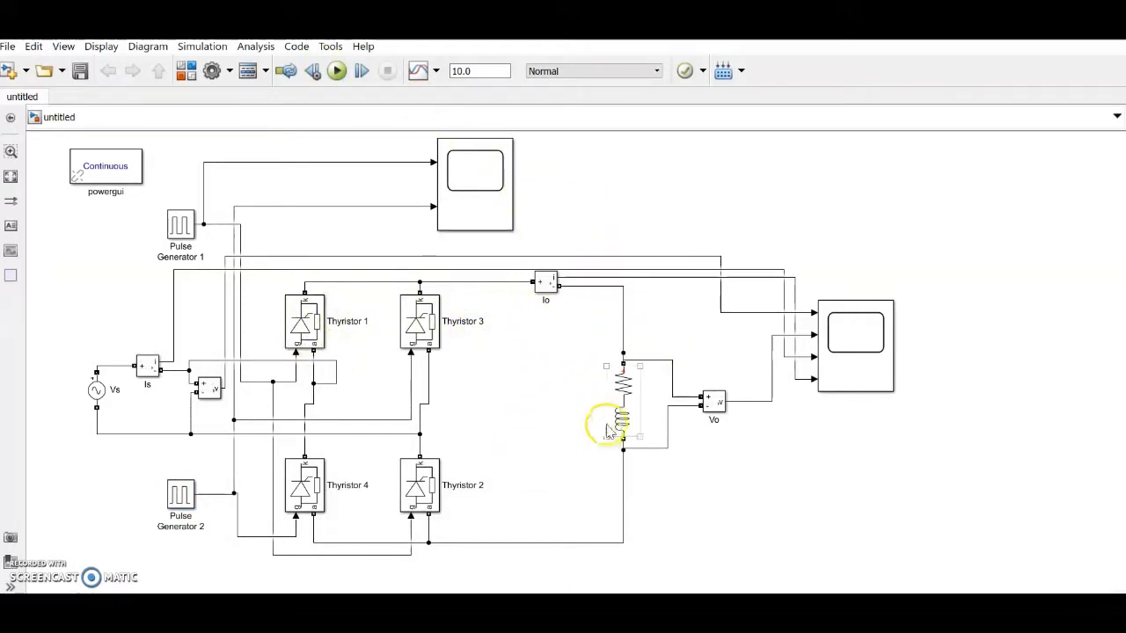
double_click(609, 428)
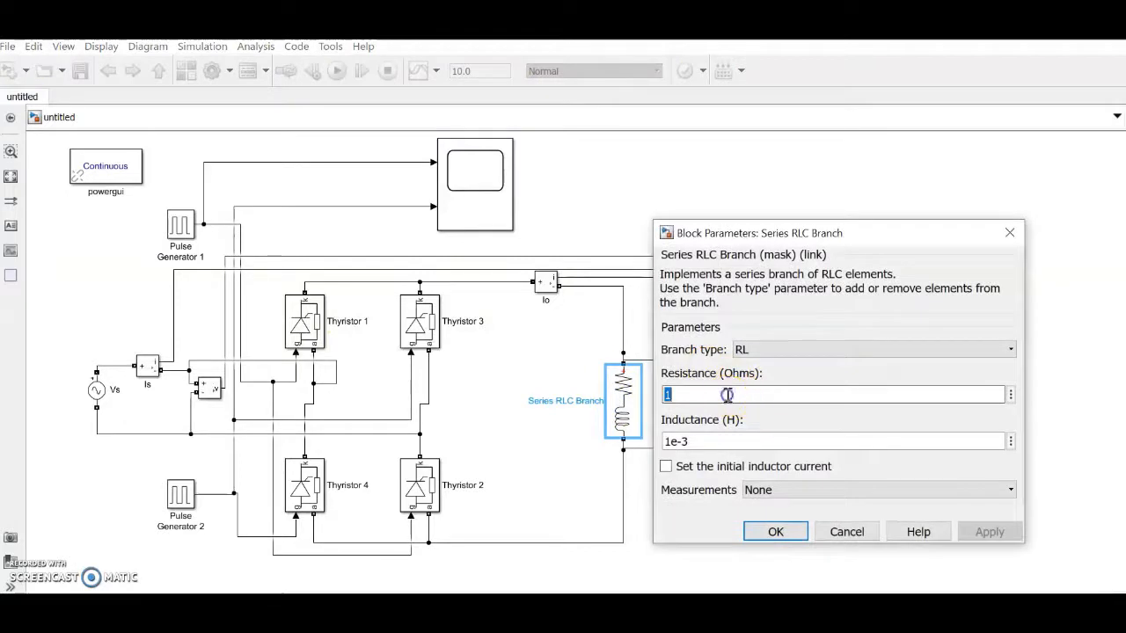
type("10")
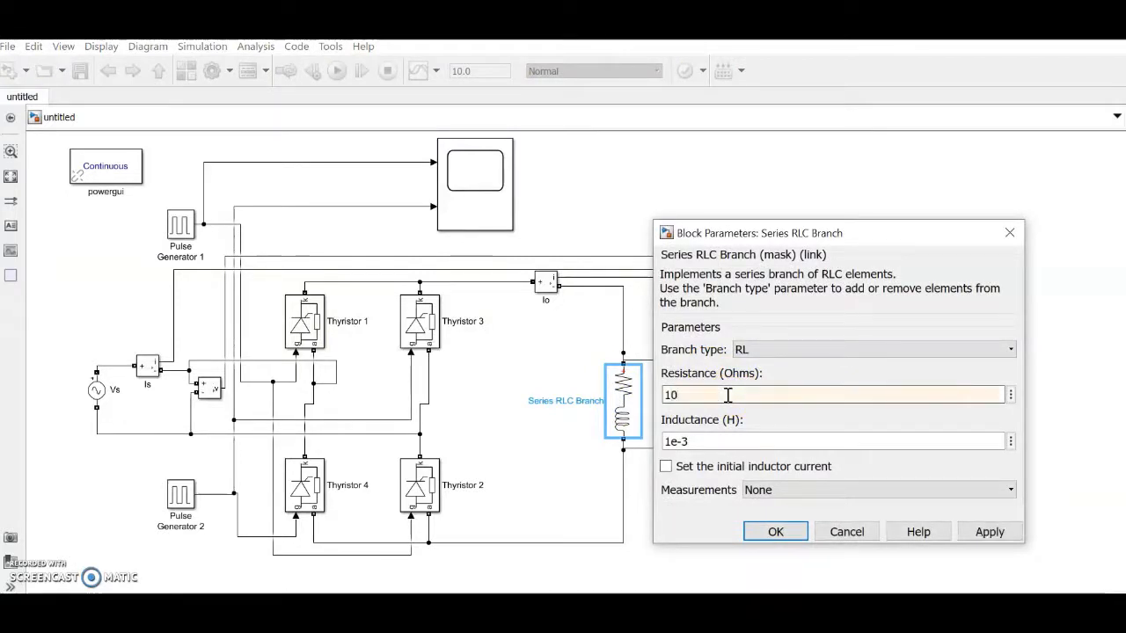
double_click(670, 441)
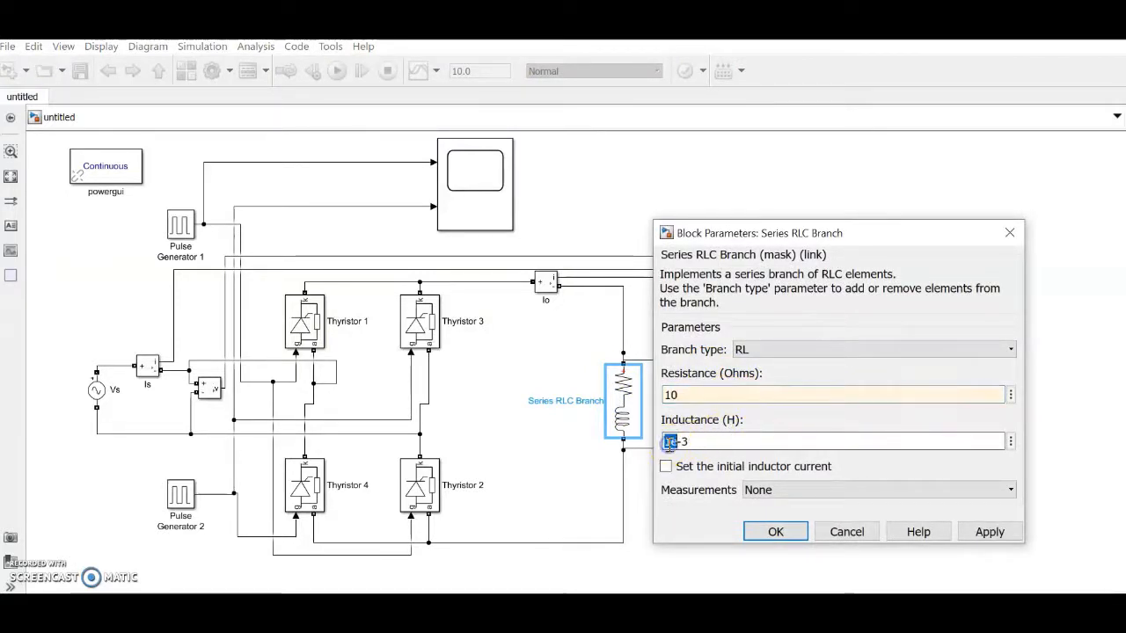
type("100e")
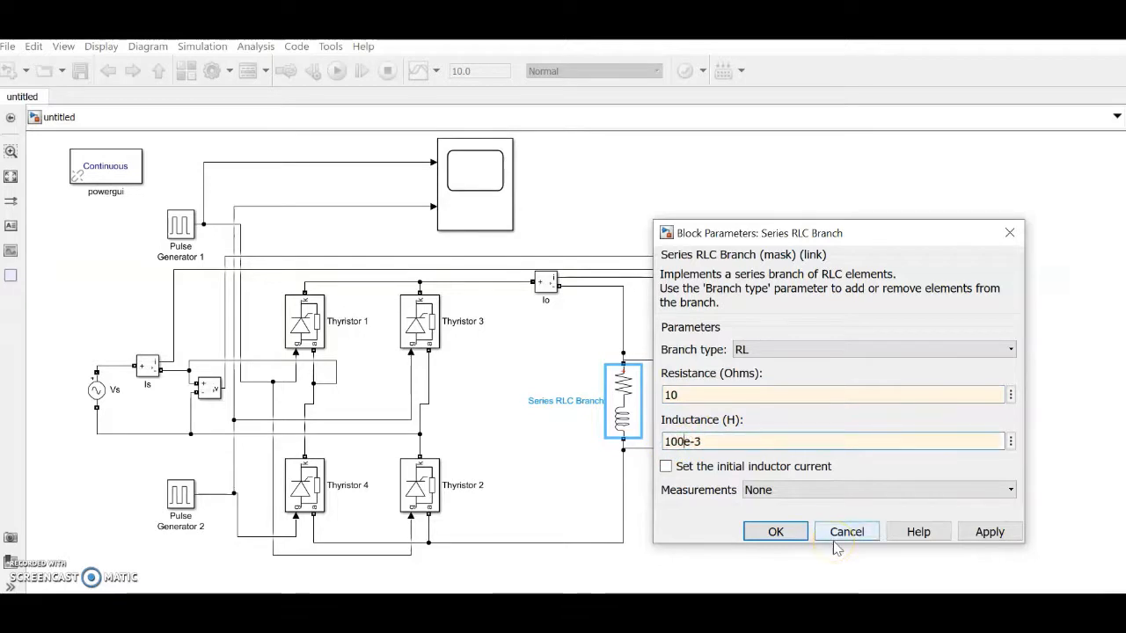
left_click(785, 533)
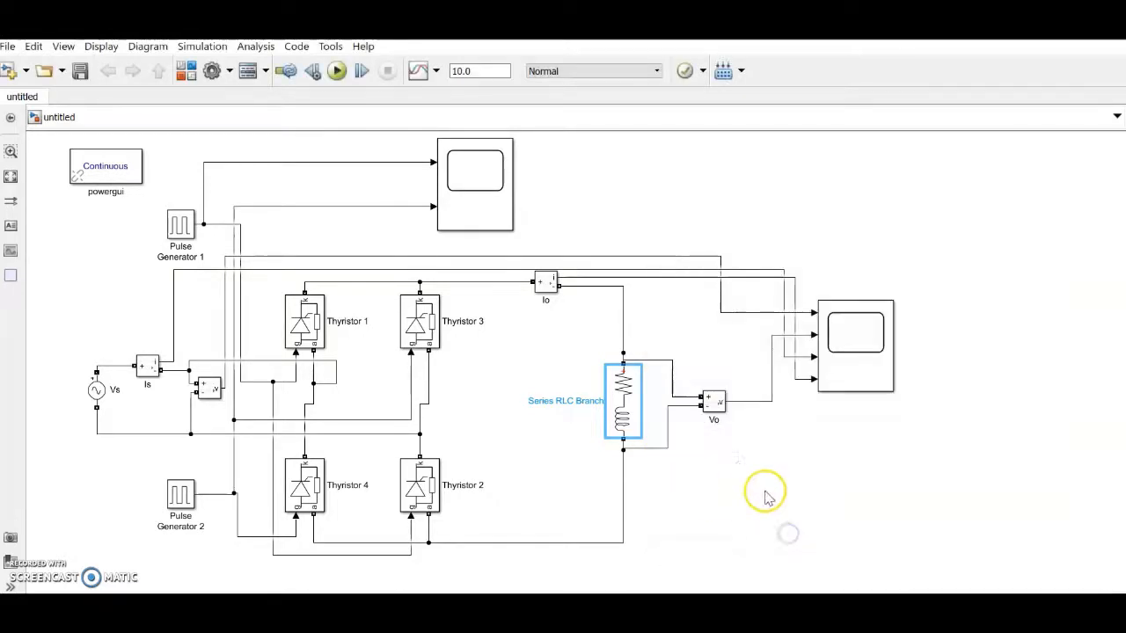
double_click(626, 383)
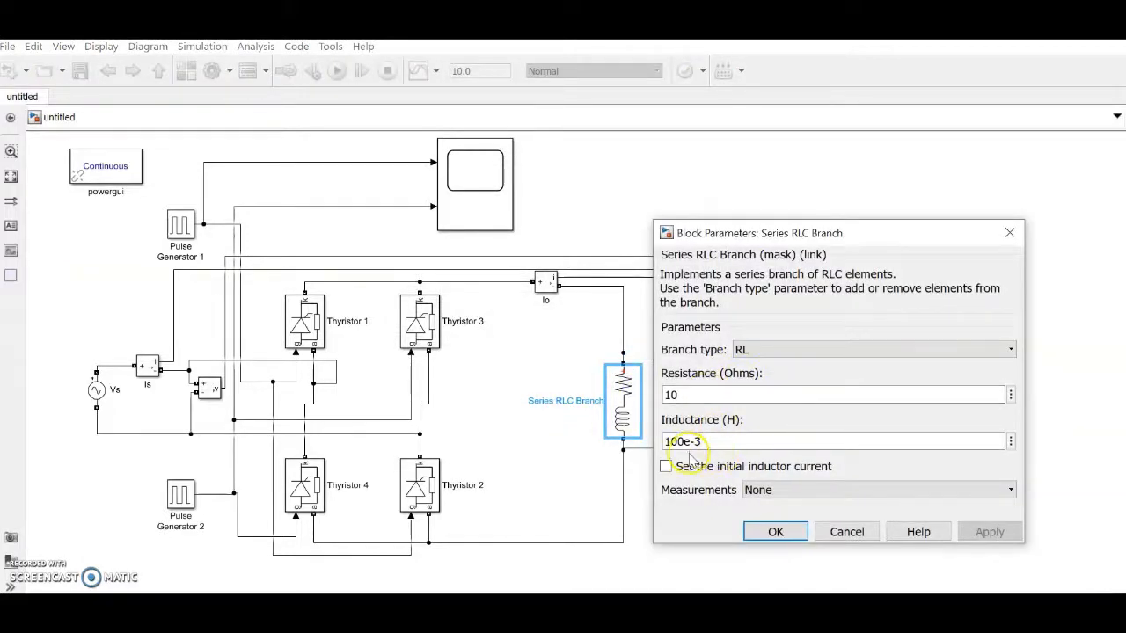
left_click(787, 534)
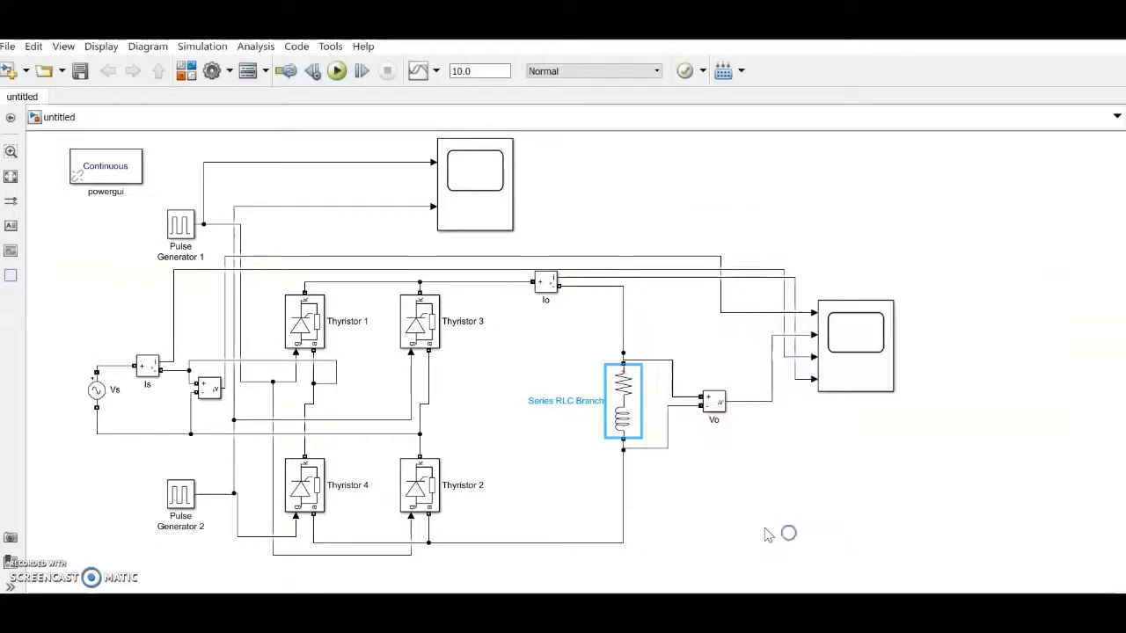
left_click(742, 525)
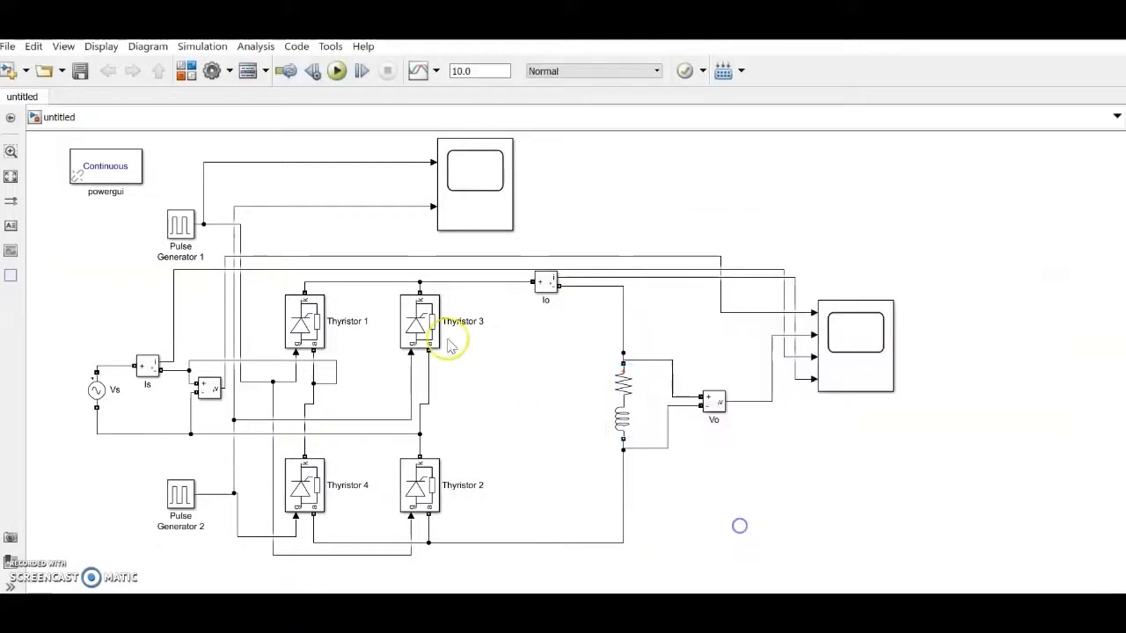
Step: Rerun the simulation and open the Scope with both axes autoscaled
left_click(338, 72)
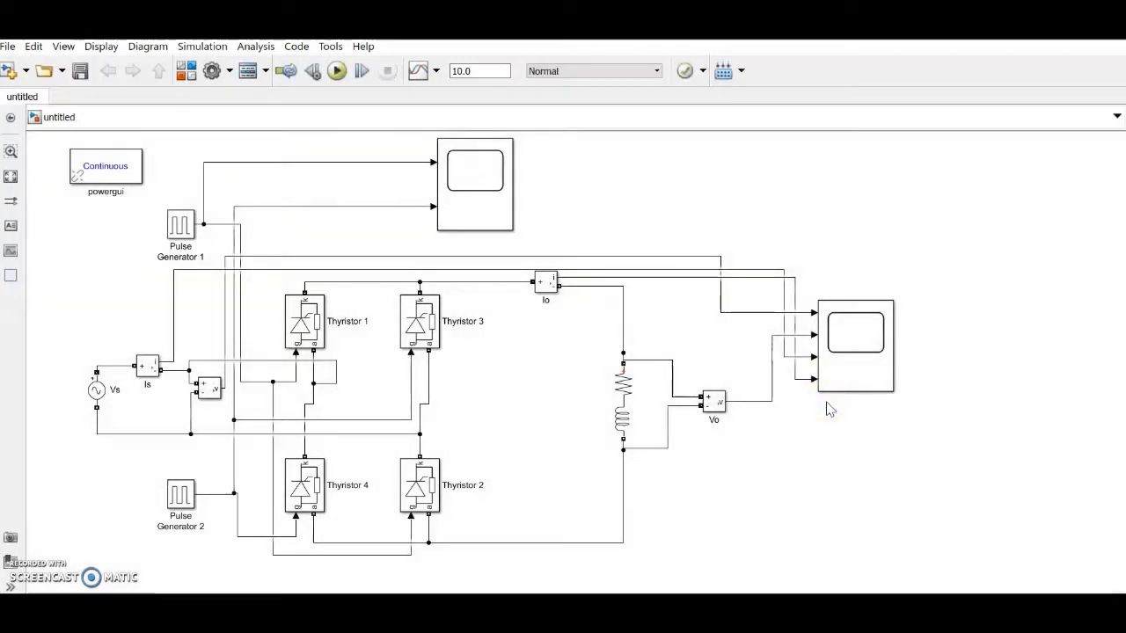
double_click(878, 350)
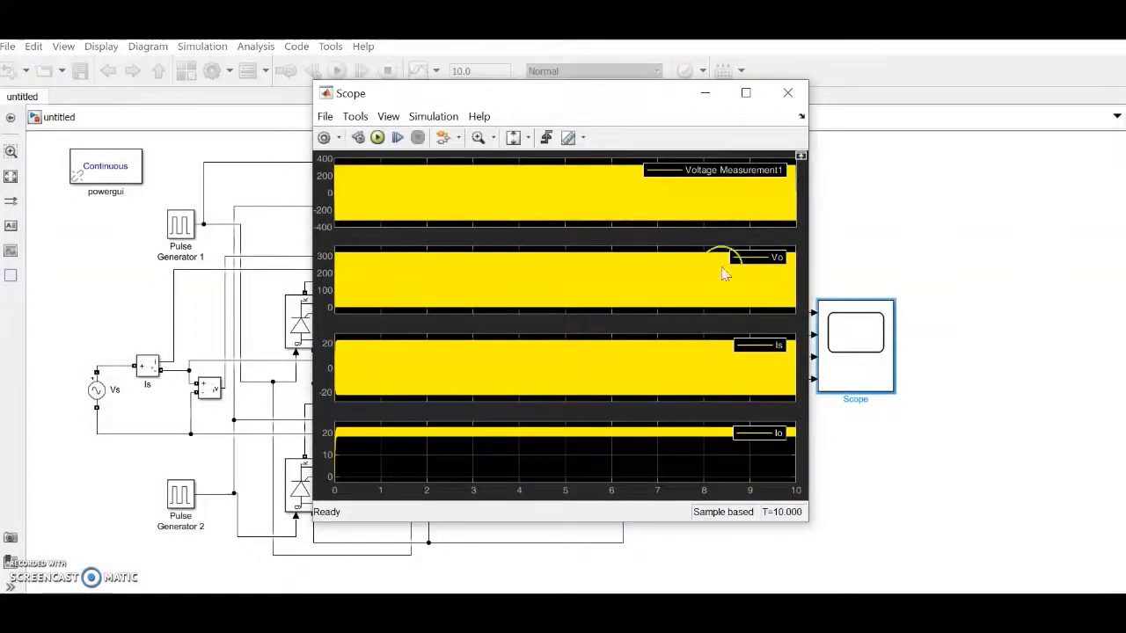
left_click(528, 138)
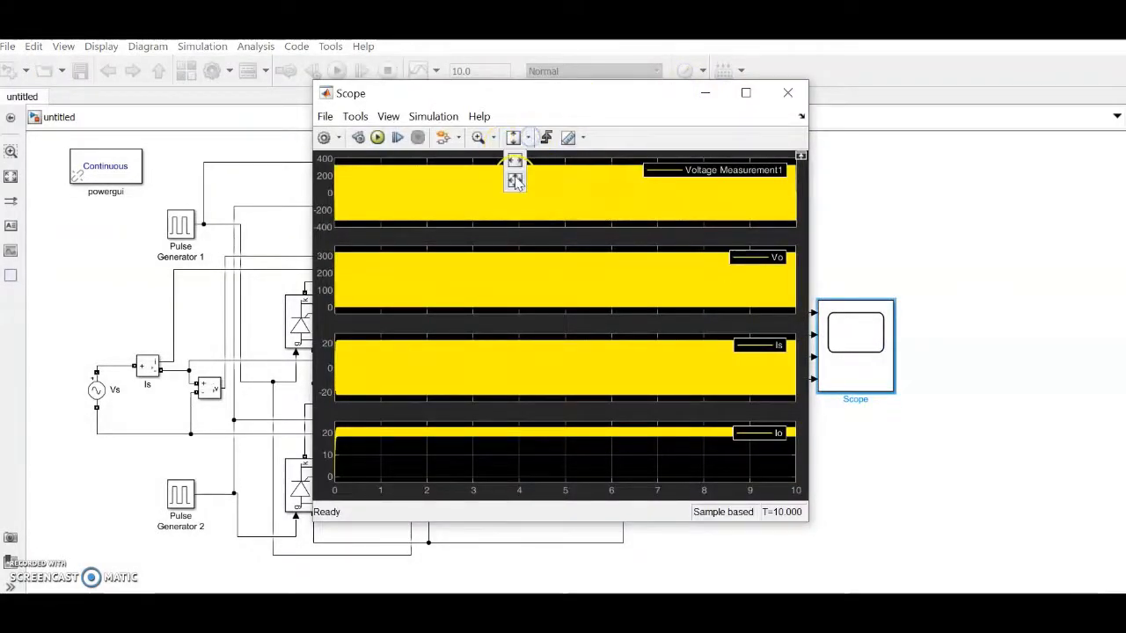
left_click(515, 177)
Step: Zoom the Scope's time axis to about 4.05–4.22 s, then return to the model
left_click(491, 180)
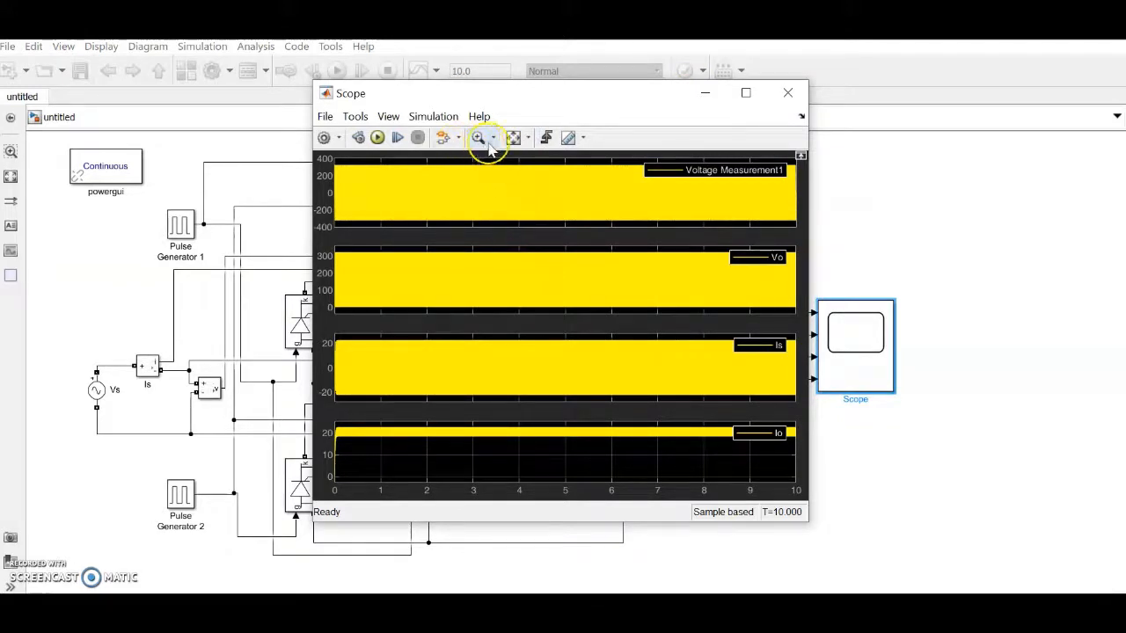
left_click(494, 140)
left_click(480, 160)
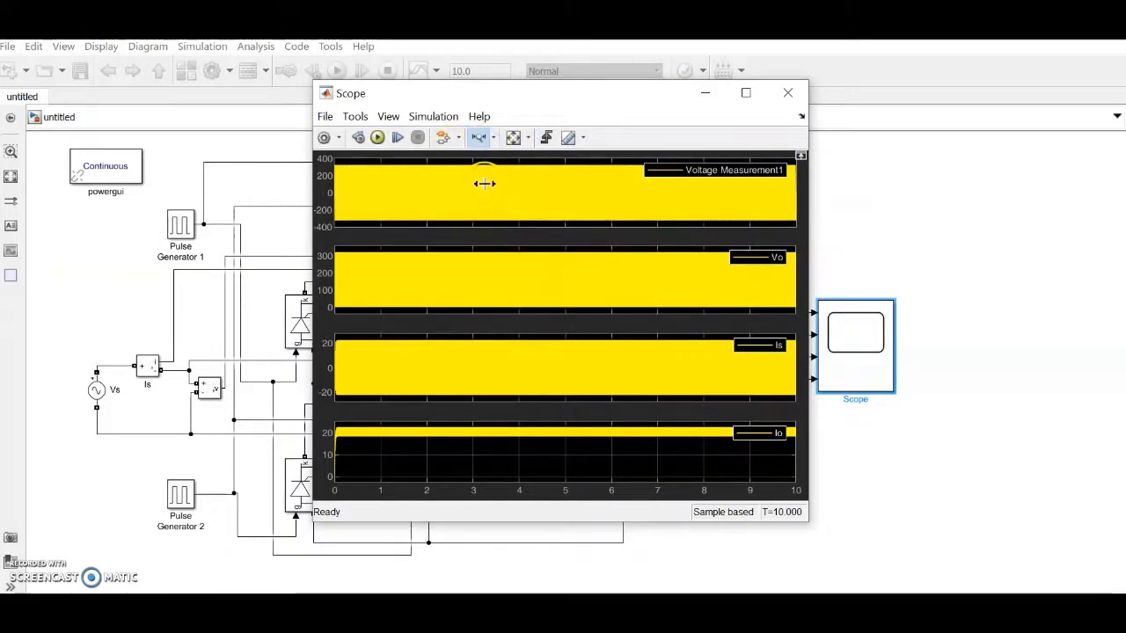
left_click_drag(554, 183, 551, 184)
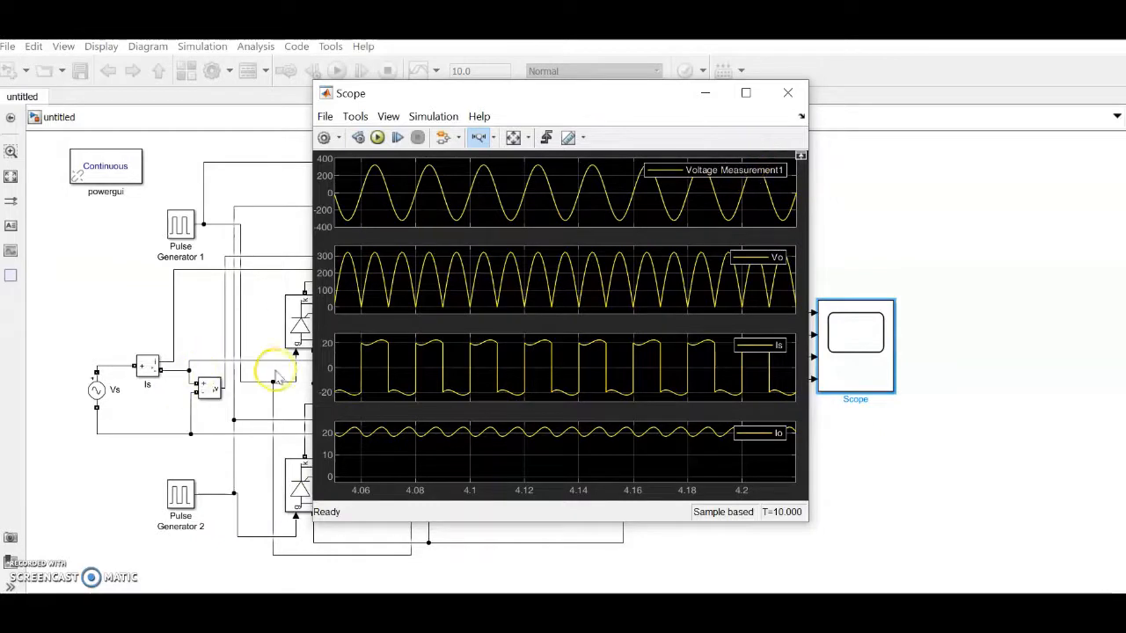
left_click(215, 395)
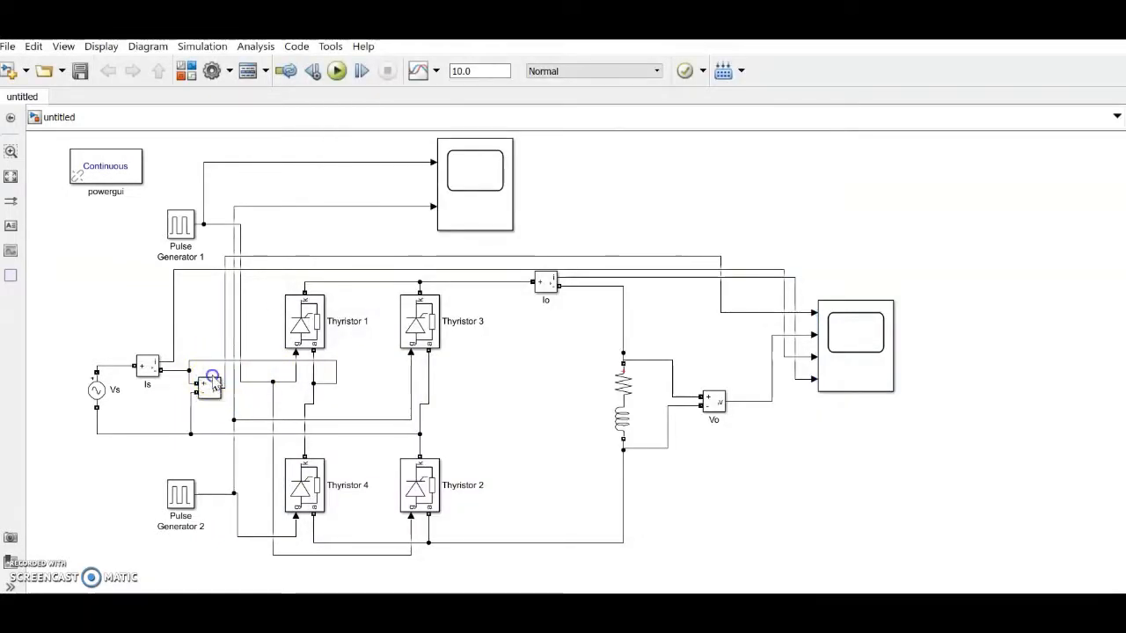
Step: Try renaming the voltage measurement block to Vs and dismiss the duplicate-name error
left_click(212, 393)
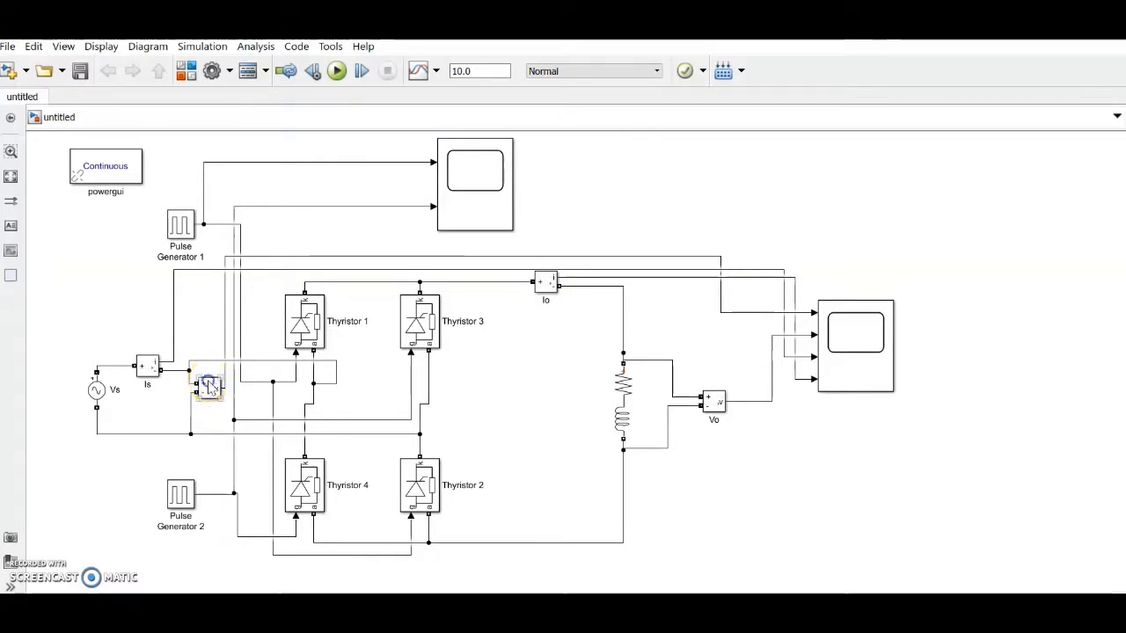
left_click(212, 405)
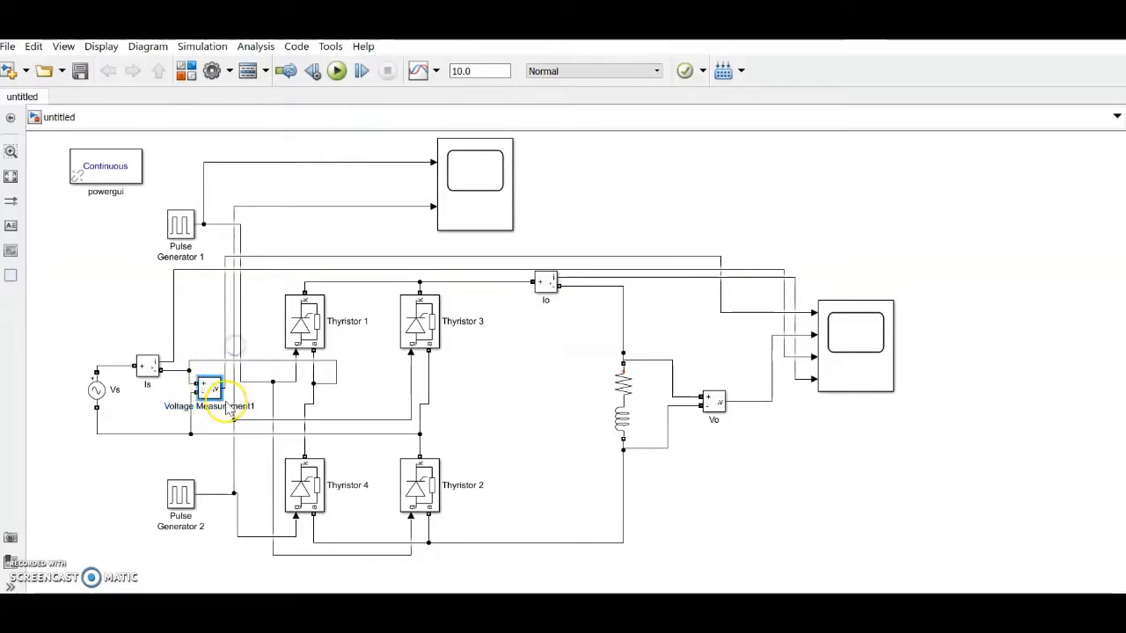
left_click(390, 430)
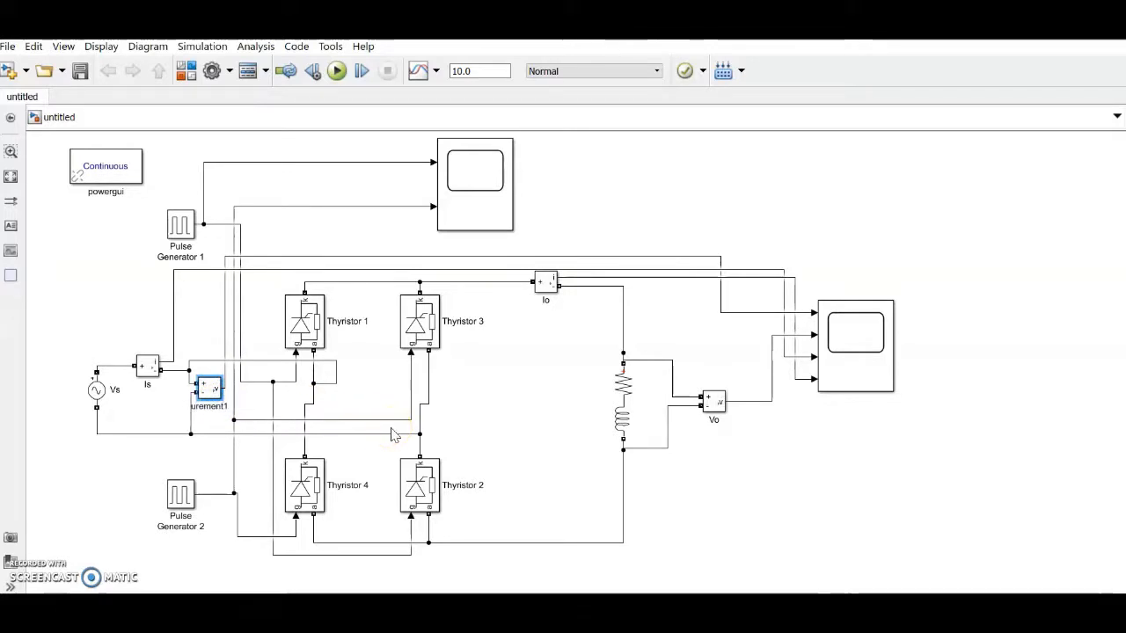
key("Delete")
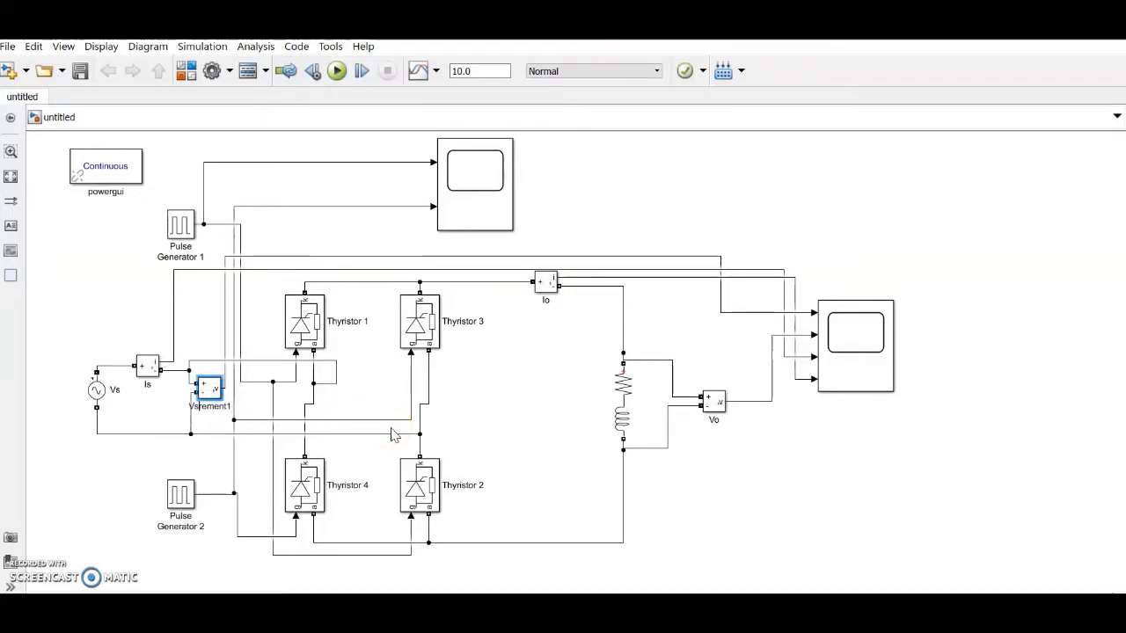
left_click(496, 398)
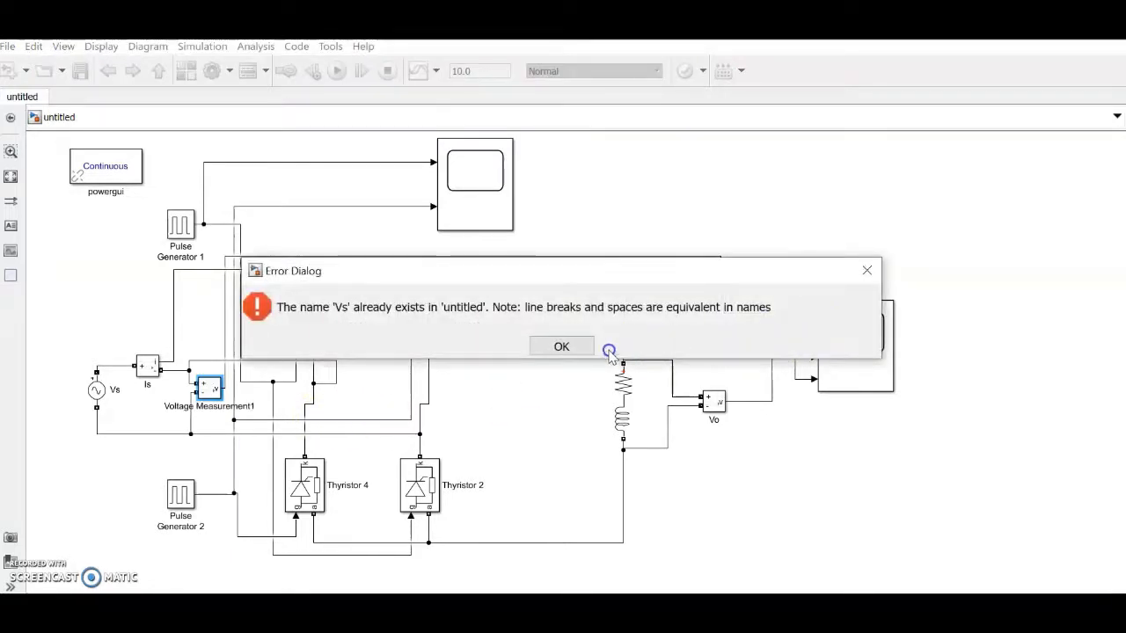
left_click(560, 347)
Step: Rename the AC source block from Vs to VAC
left_click(101, 390)
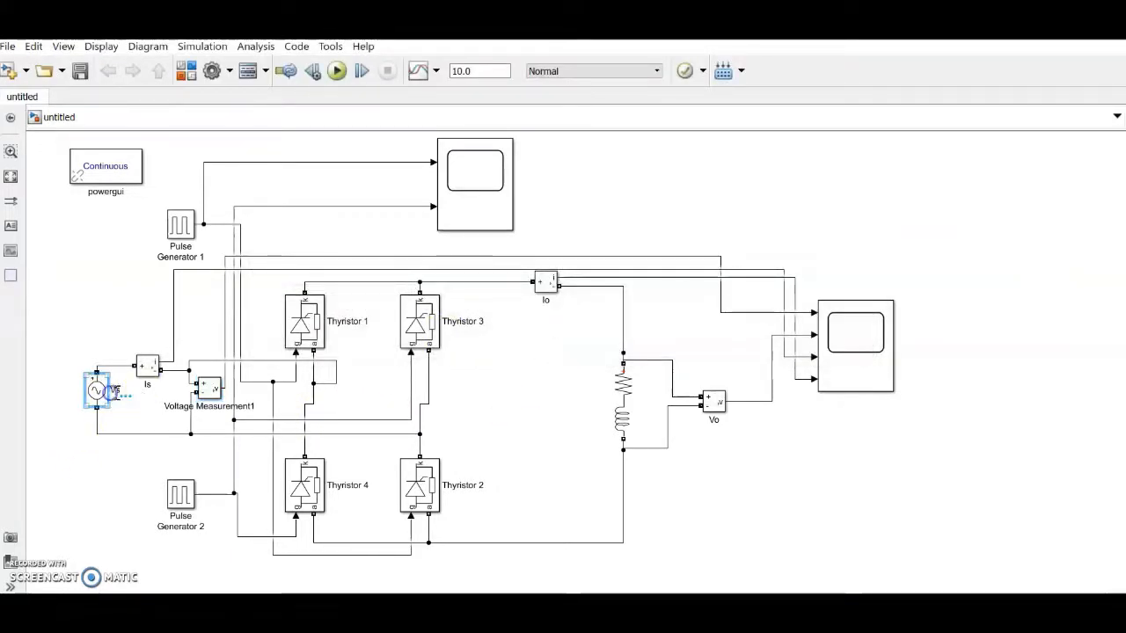
left_click(117, 391)
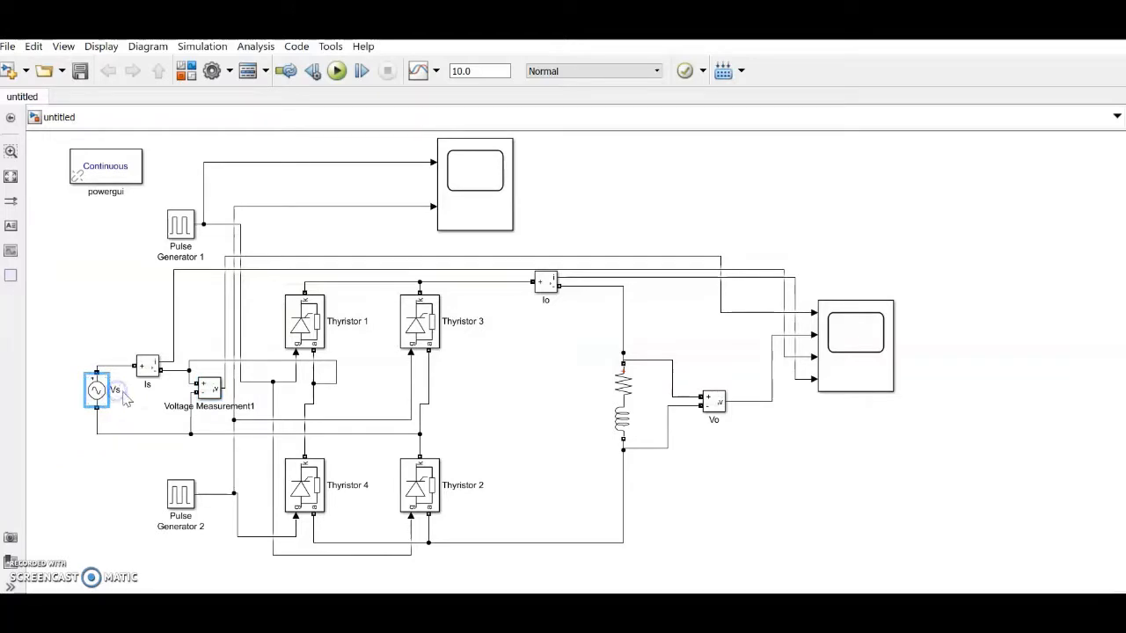
left_click(118, 390)
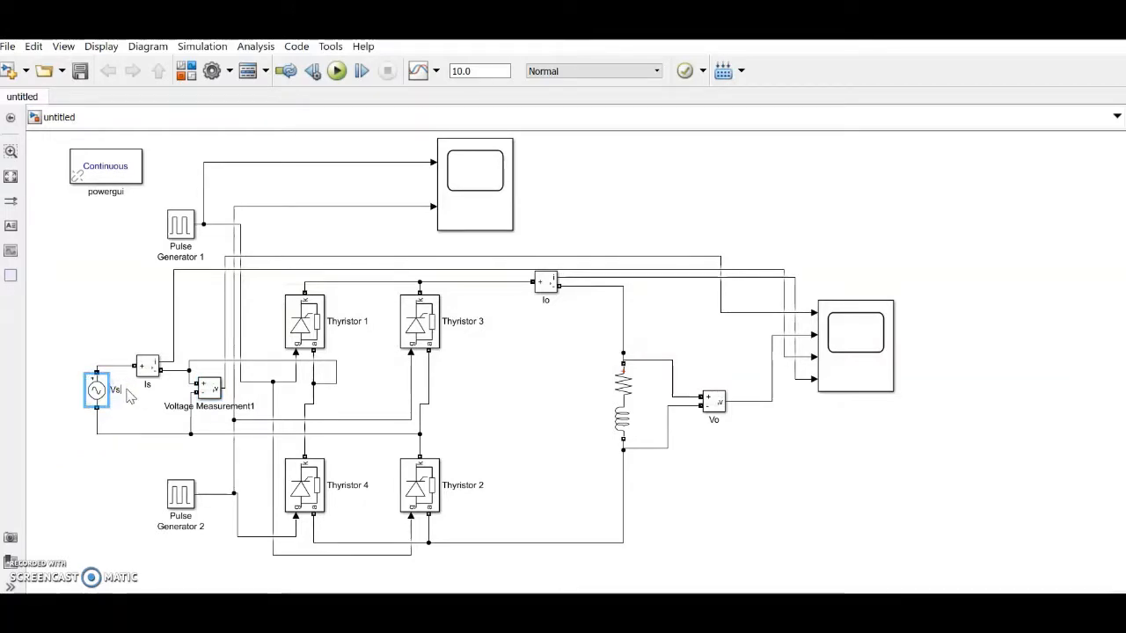
type("AC")
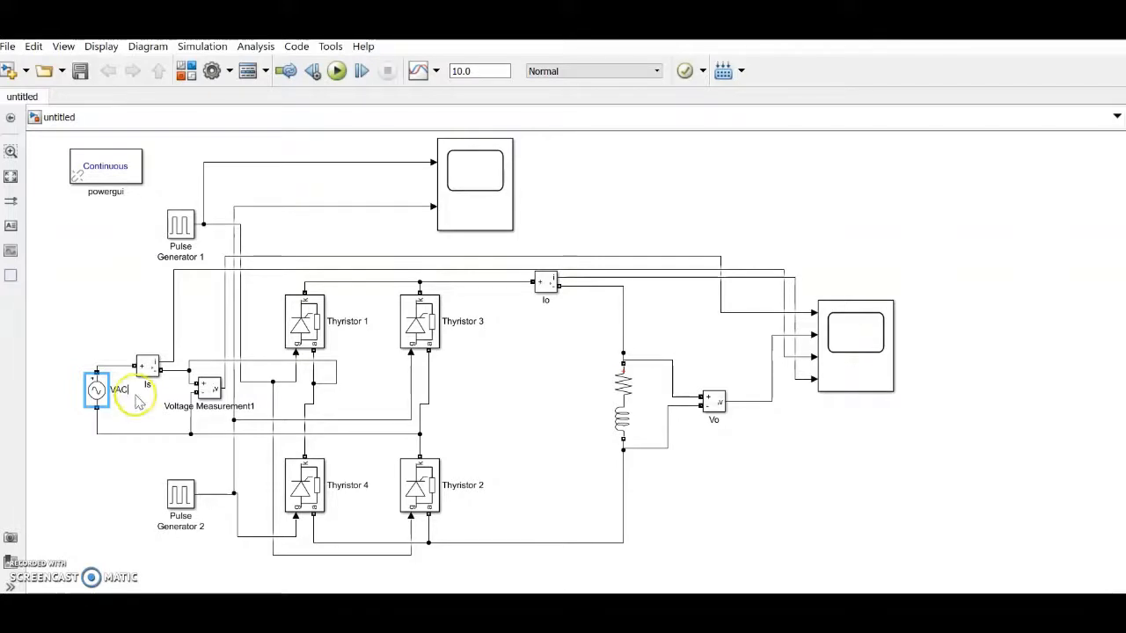
left_click(209, 387)
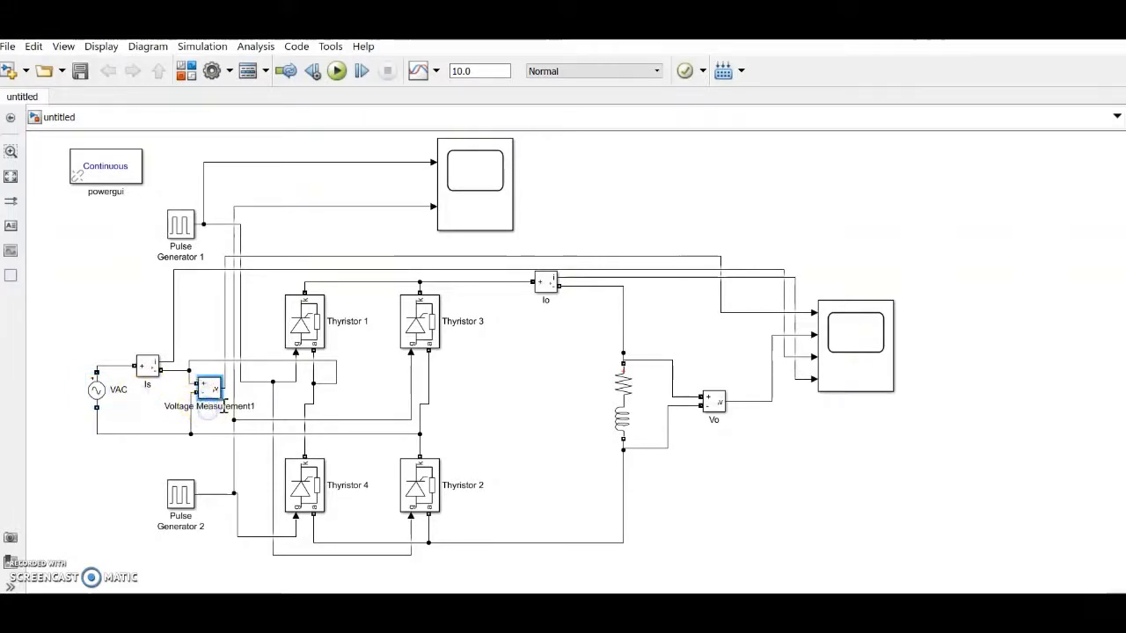
Step: Relabel Voltage Measurement1 as Vs
left_click_drag(202, 406, 300, 418)
key("BackSpace")
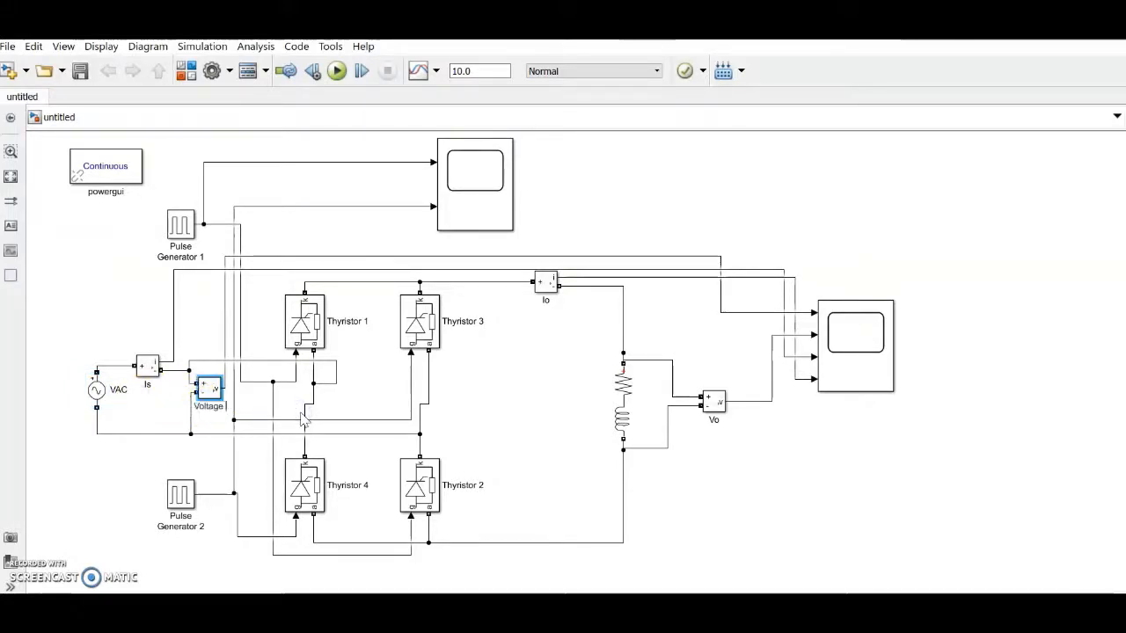
type("V")
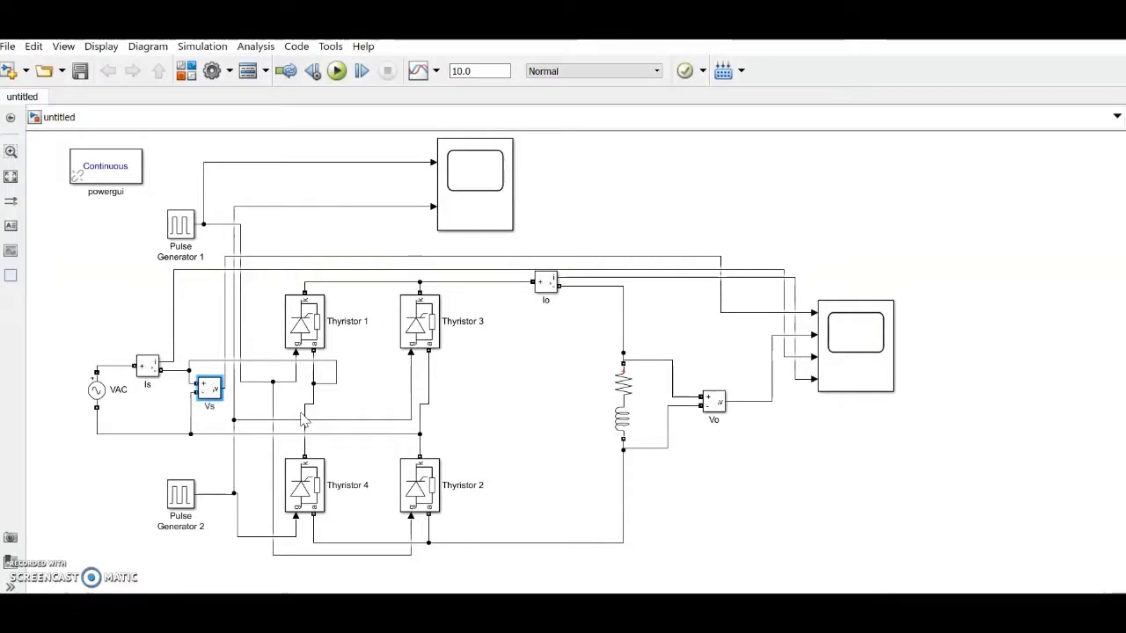
type("s")
left_click(479, 423)
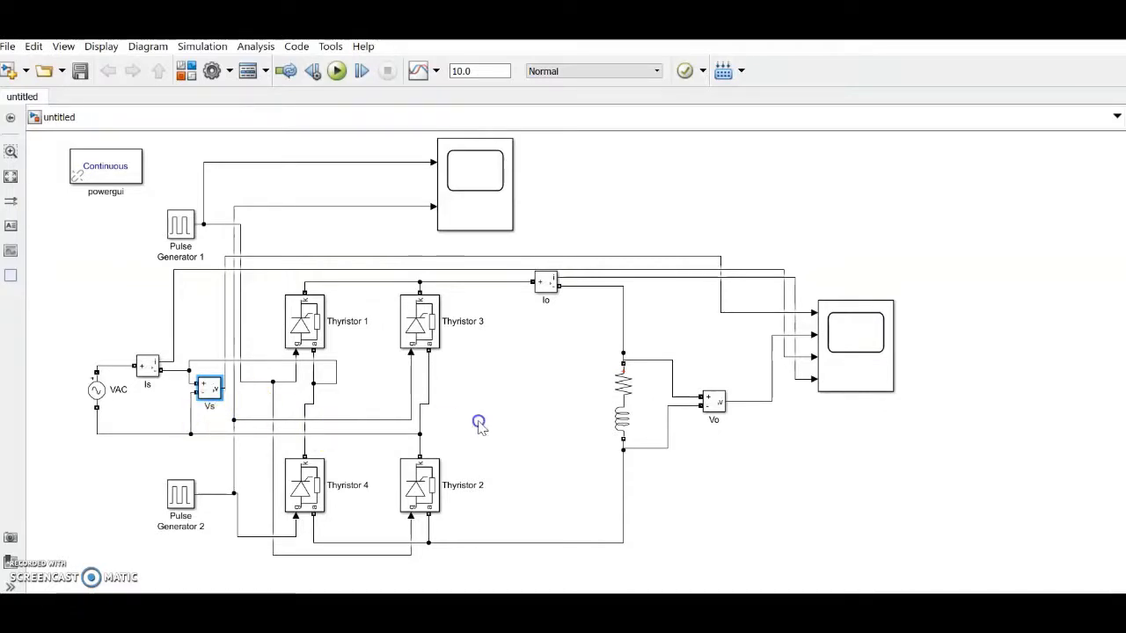
Step: Run the simulation, open the Vs/Vo/Is/Io scope, trial-zoom, then fit to 0–10 s
left_click(338, 72)
double_click(867, 371)
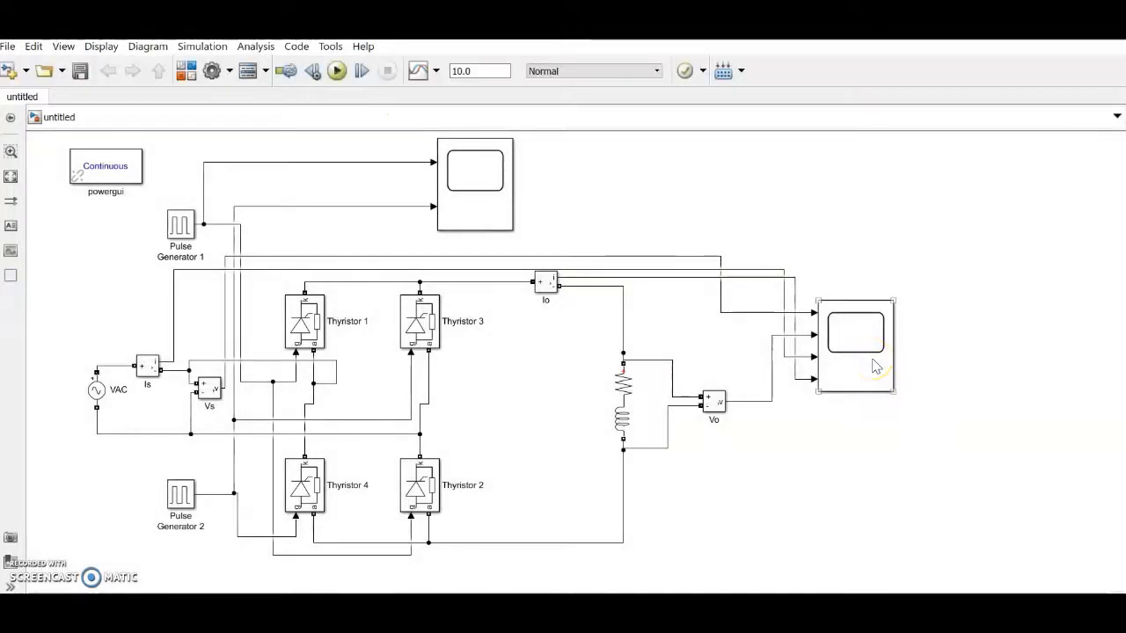
double_click(873, 364)
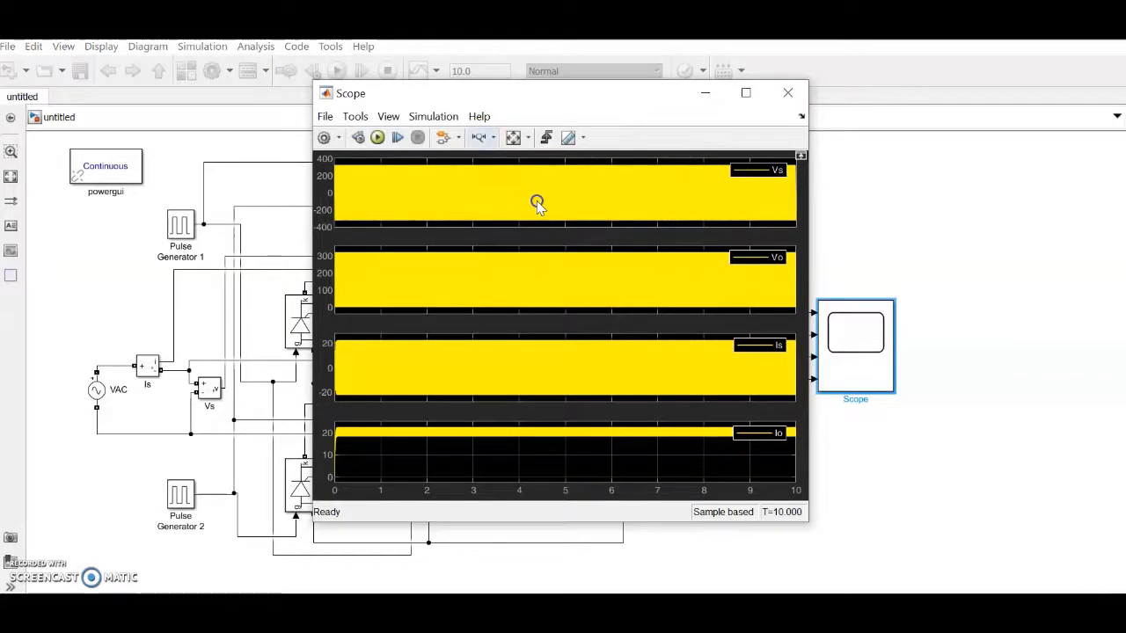
left_click(478, 137)
left_click_drag(519, 175, 519, 175)
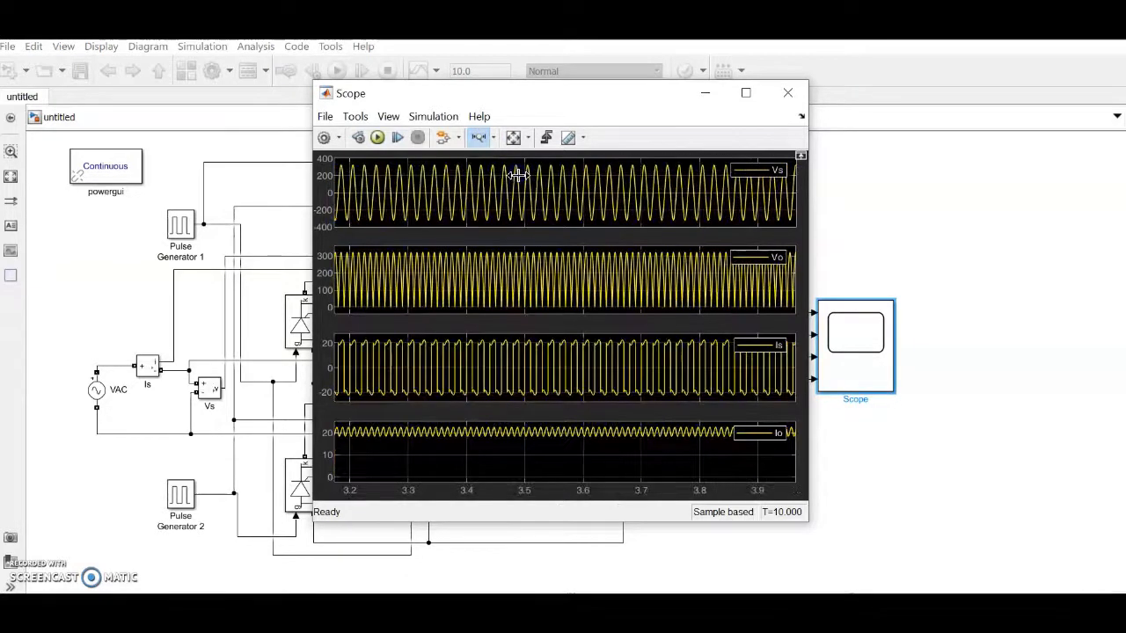
left_click(553, 175)
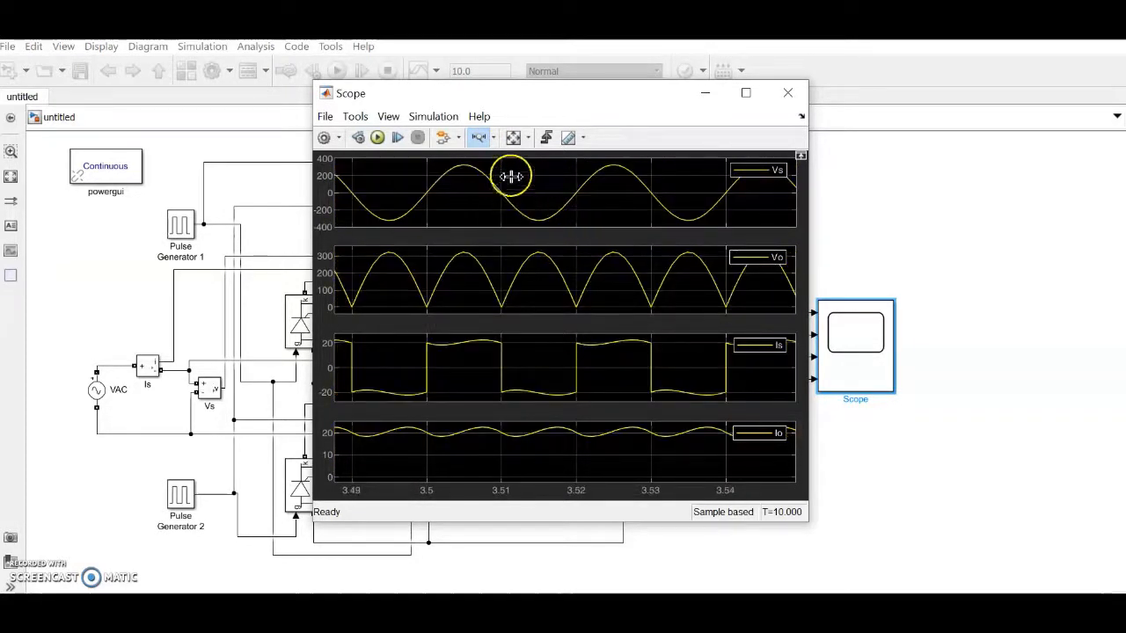
left_click(512, 137)
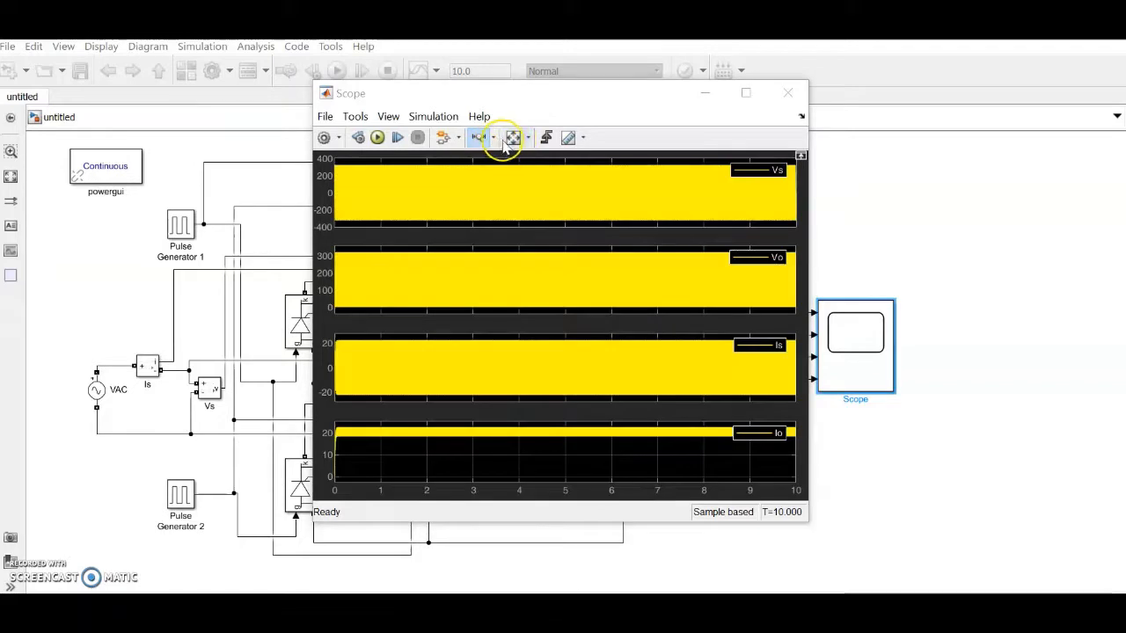
Step: Zoom the Vs, Vo, Is, Io traces to about 3.81–3.88 s and move the scope right
left_click(480, 138)
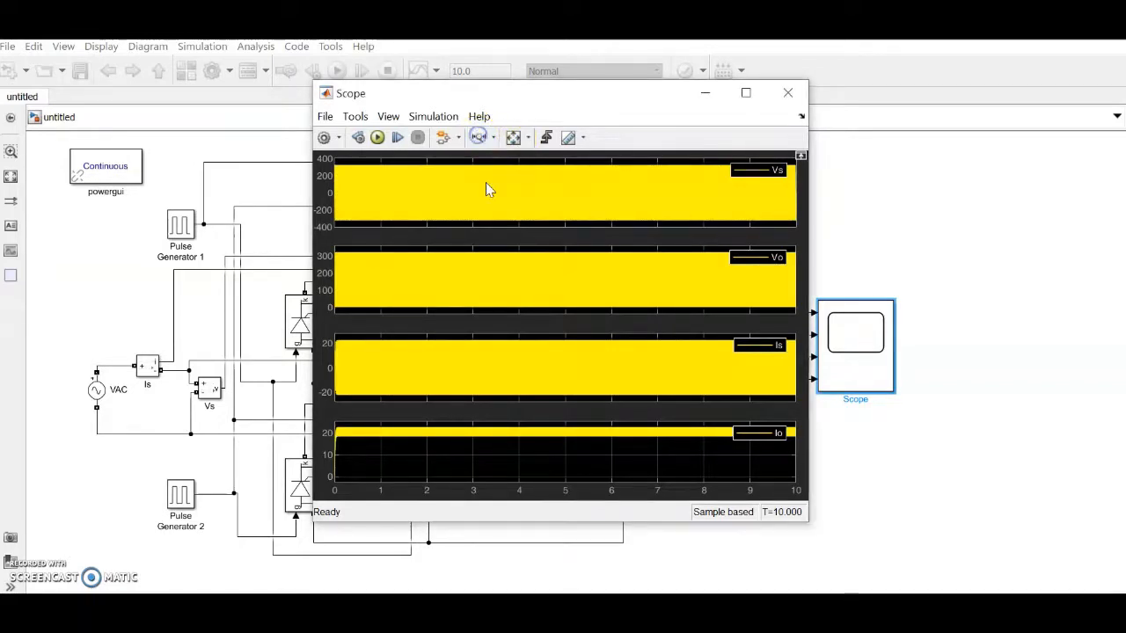
left_click(478, 137)
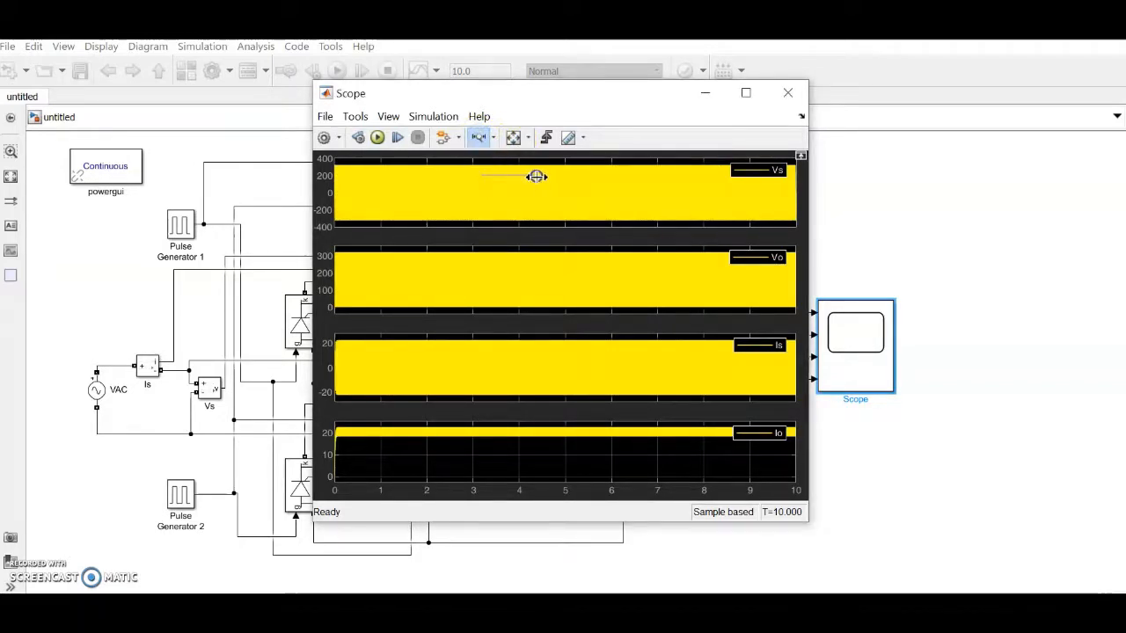
left_click_drag(536, 176, 537, 178)
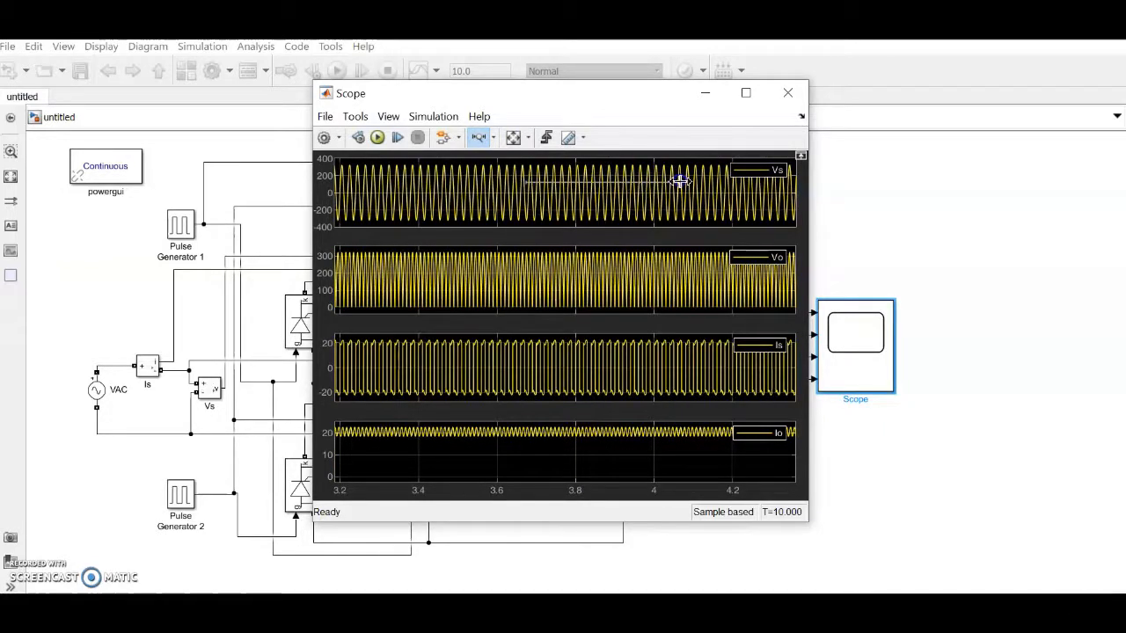
left_click_drag(680, 181, 676, 178)
left_click_drag(498, 206, 595, 201)
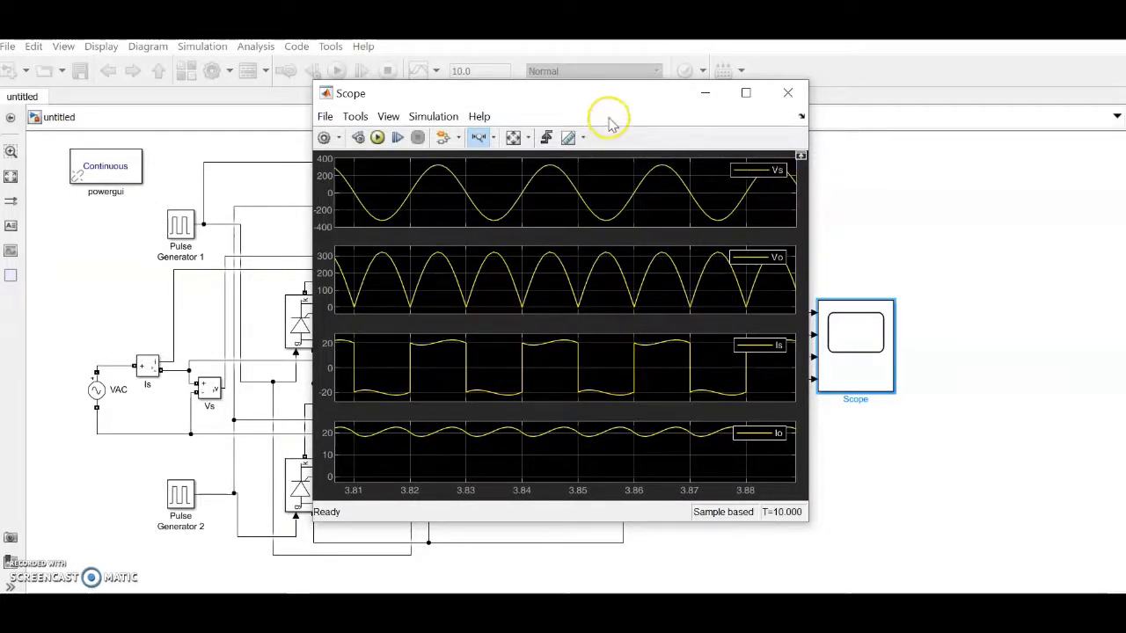
left_click_drag(606, 95, 776, 100)
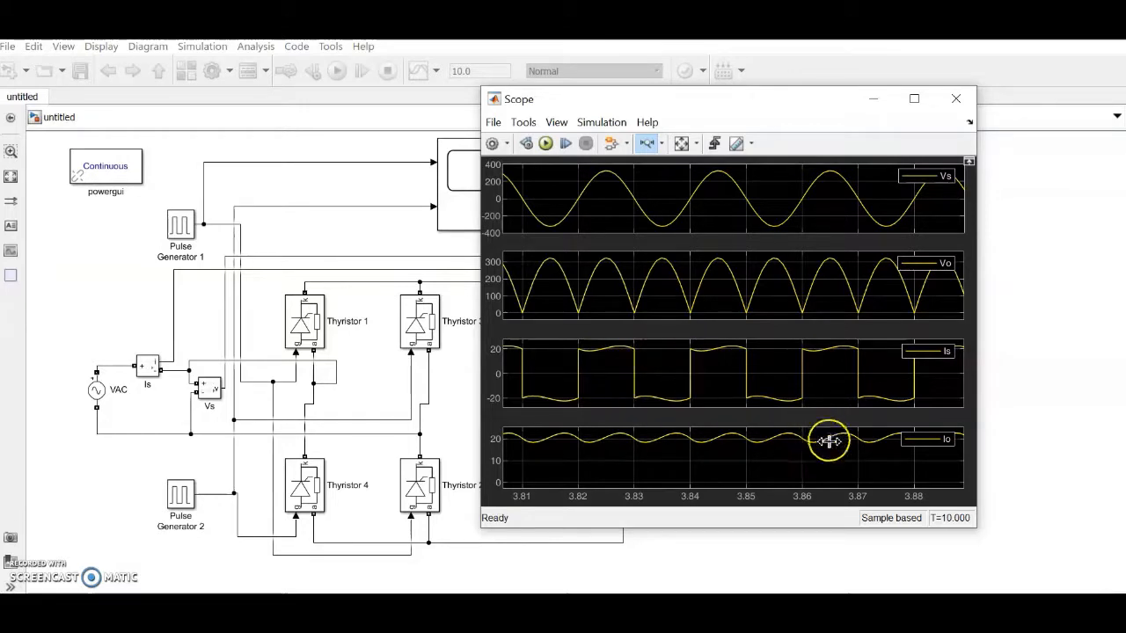
double_click(454, 225)
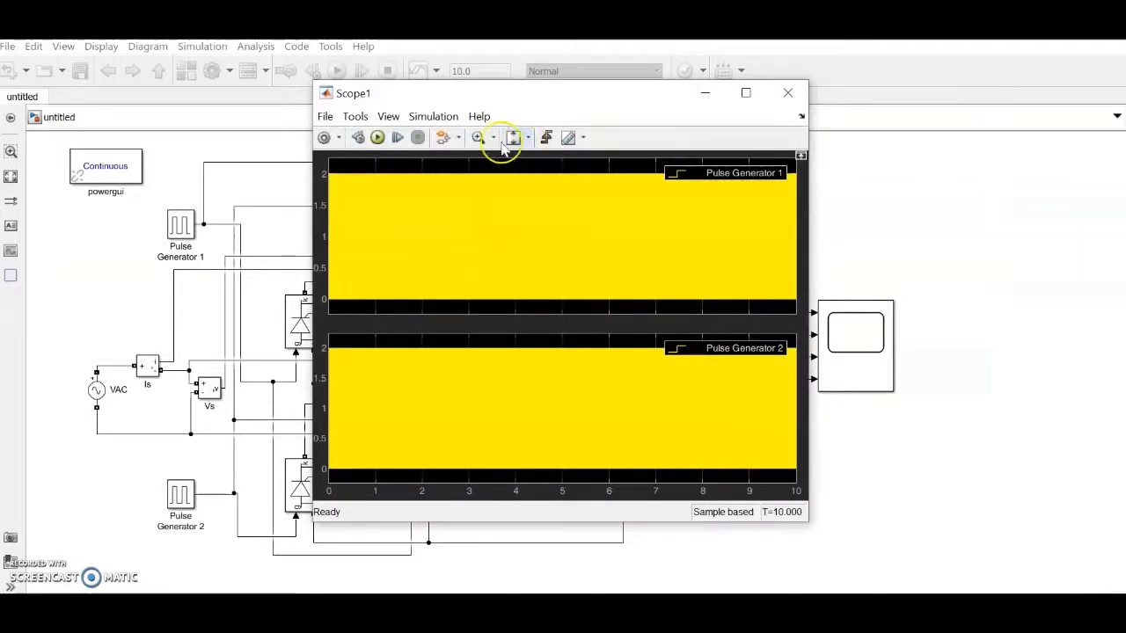
Step: Zoom Scope1's two pulse plots to about 3.14–3.25 s, then minimize Scope1
left_click(492, 144)
left_click(478, 176)
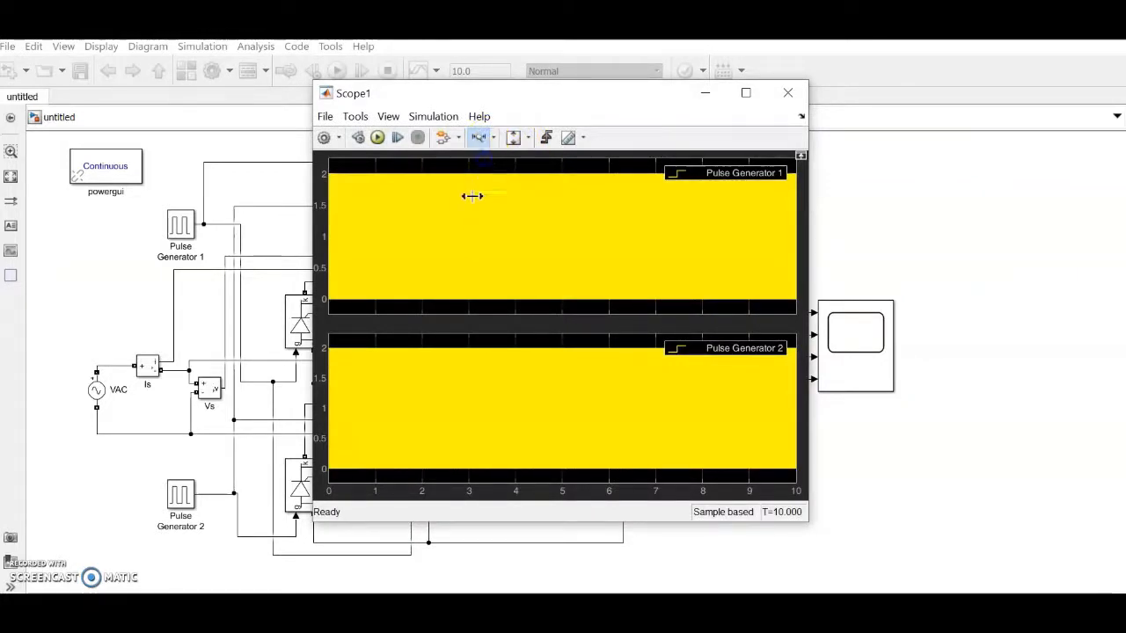
left_click_drag(445, 202, 560, 197)
left_click_drag(444, 194, 596, 198)
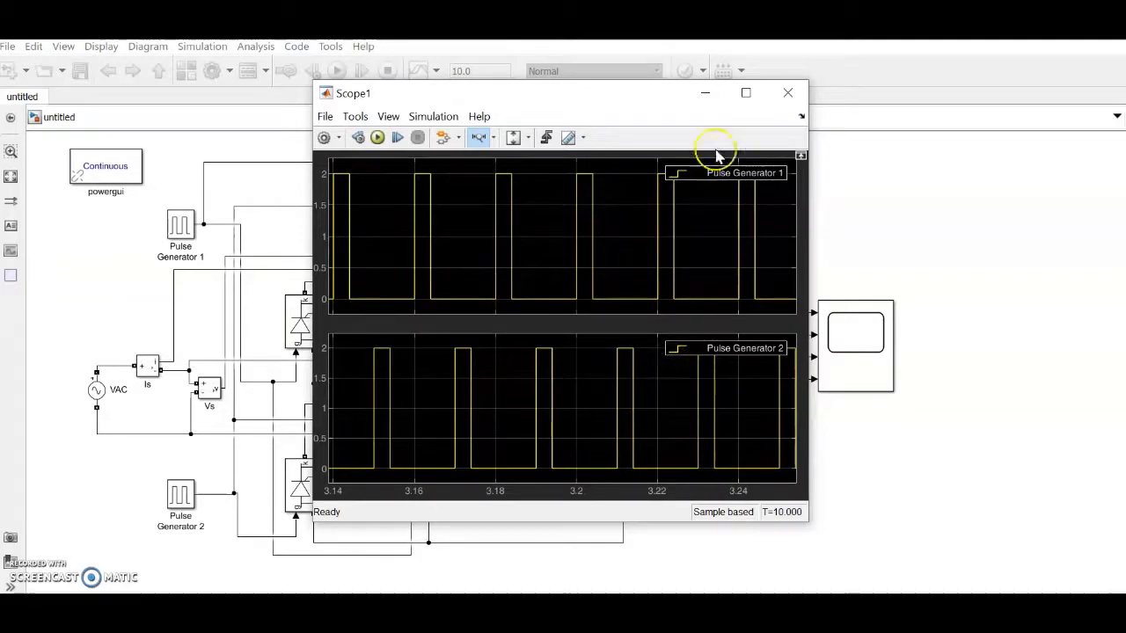
left_click(708, 93)
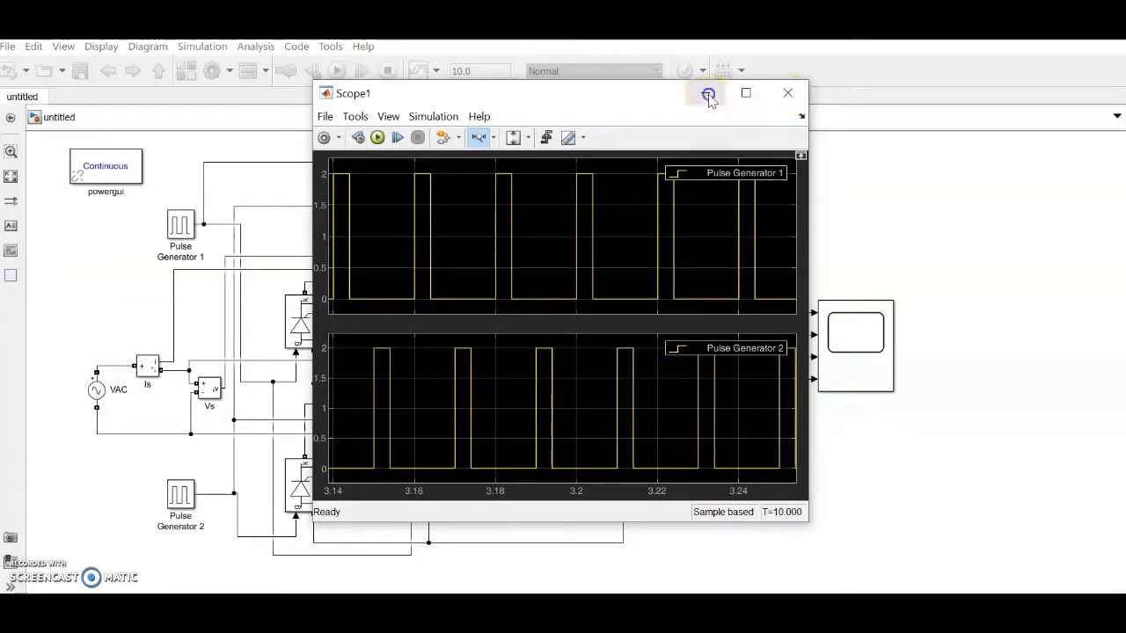
Step: Check the Vs/Vo/Is/Io scope's layout grid without changes and close it
double_click(841, 352)
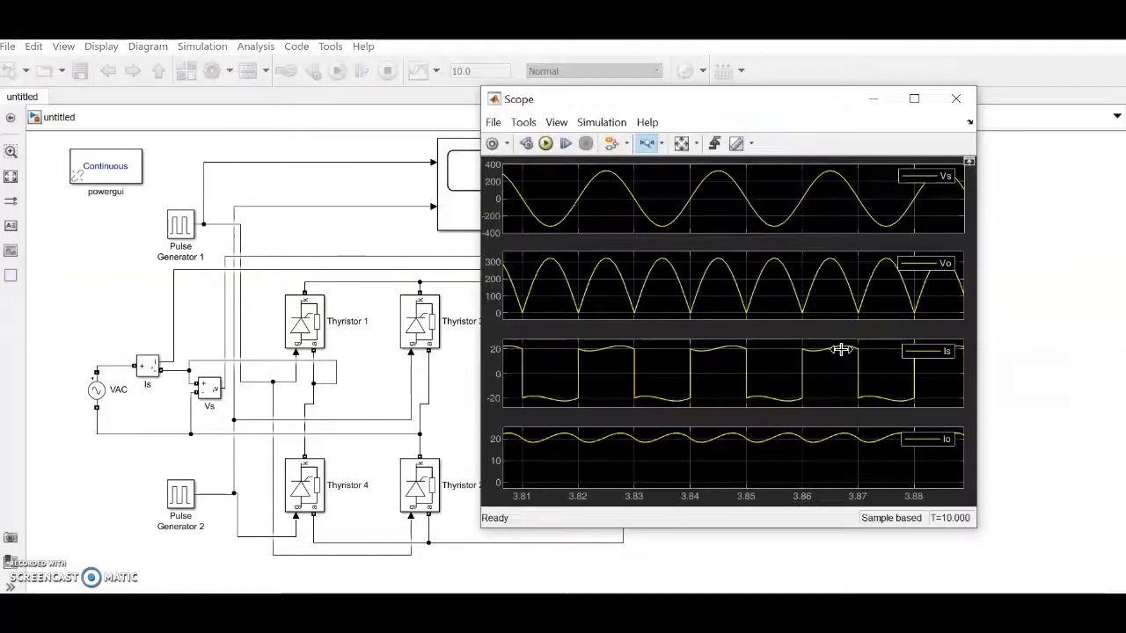
left_click(556, 123)
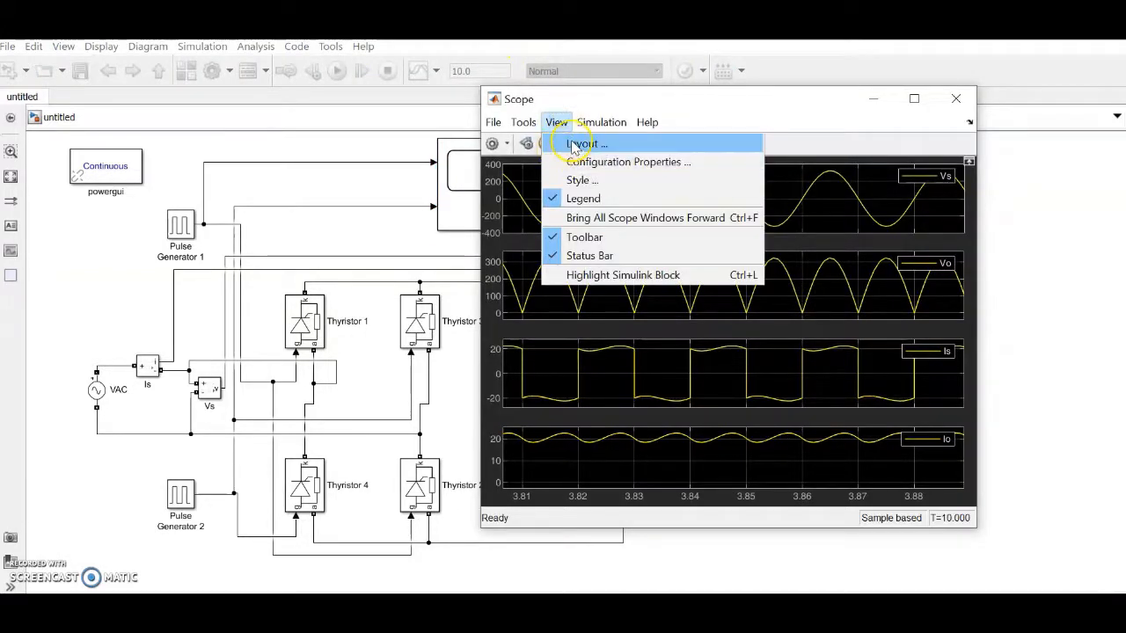
left_click(574, 144)
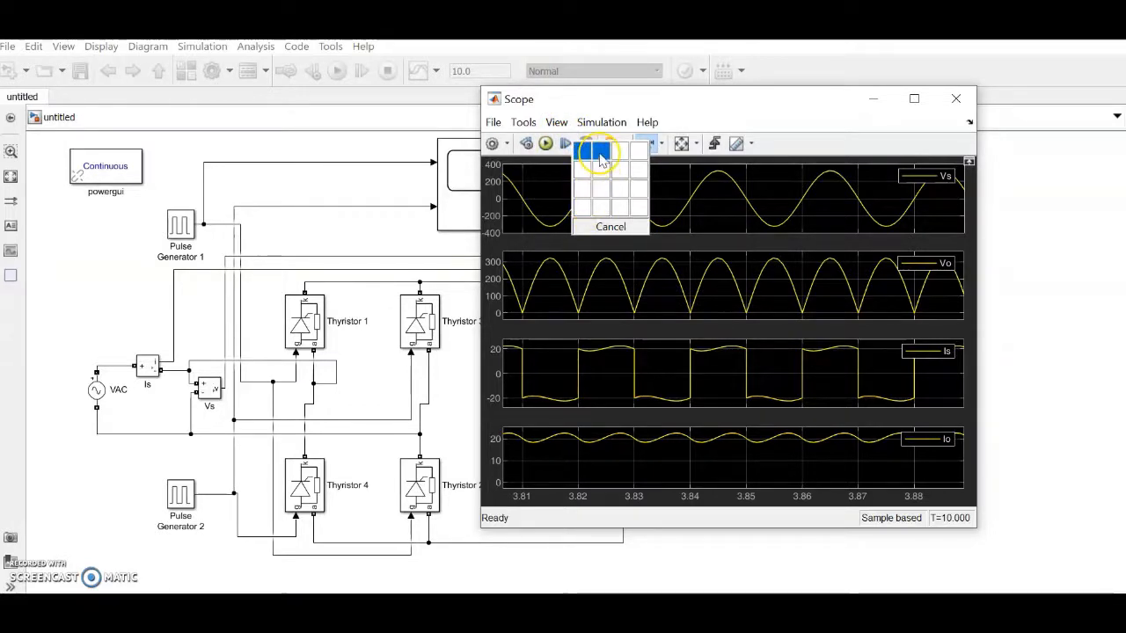
left_click(607, 227)
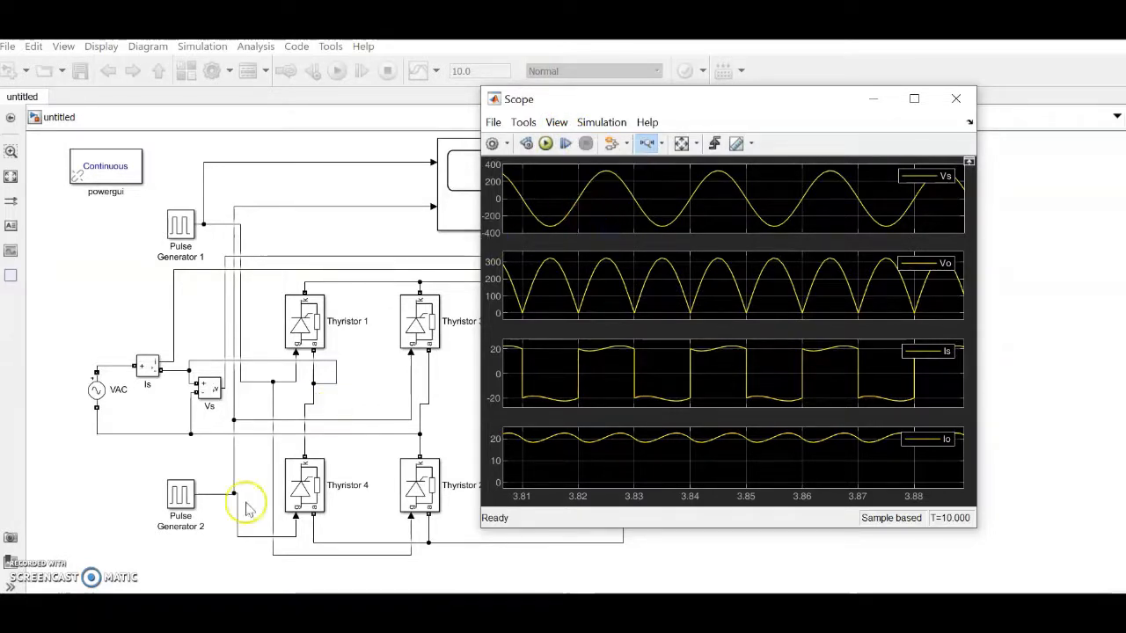
left_click(954, 99)
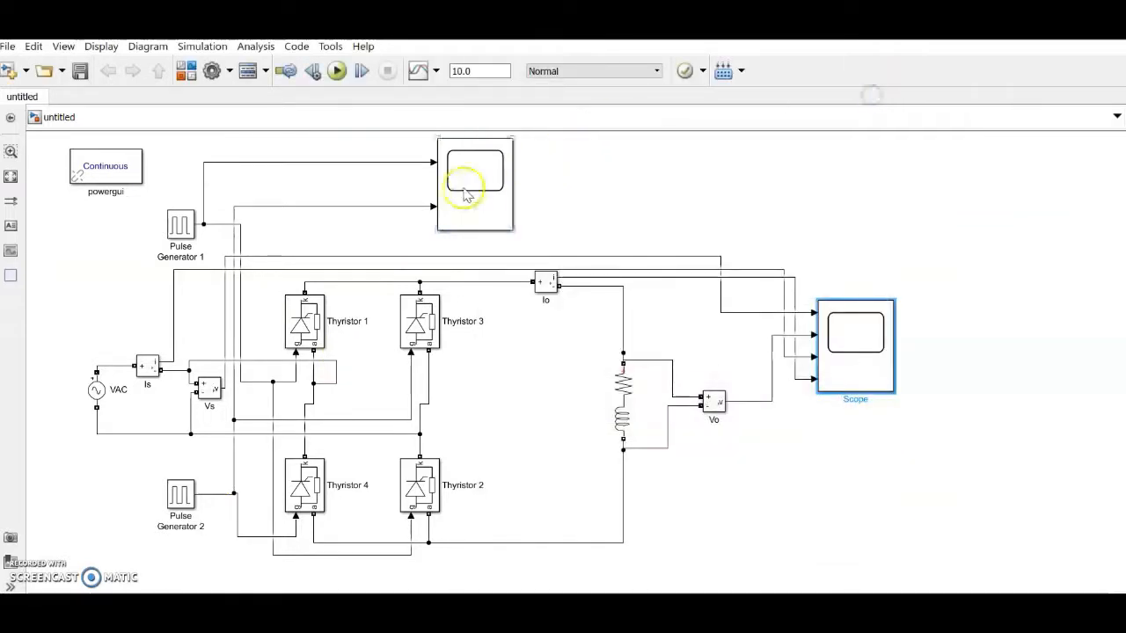
Step: Arrange Scope1's display as four stacked plots
double_click(467, 195)
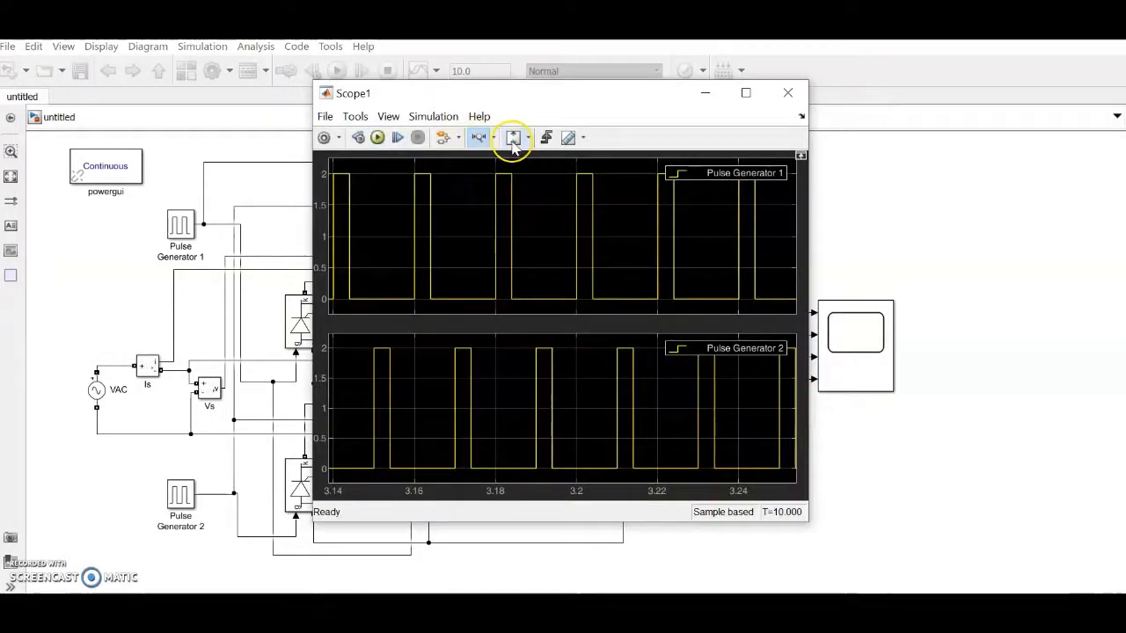
left_click(388, 116)
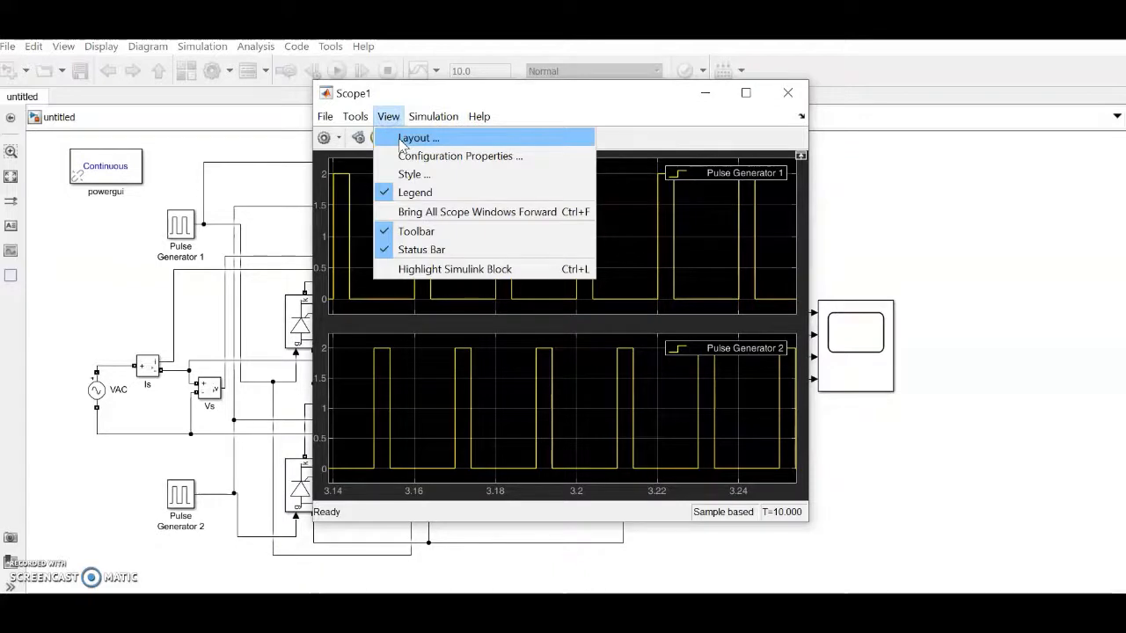
left_click(402, 139)
left_click(412, 209)
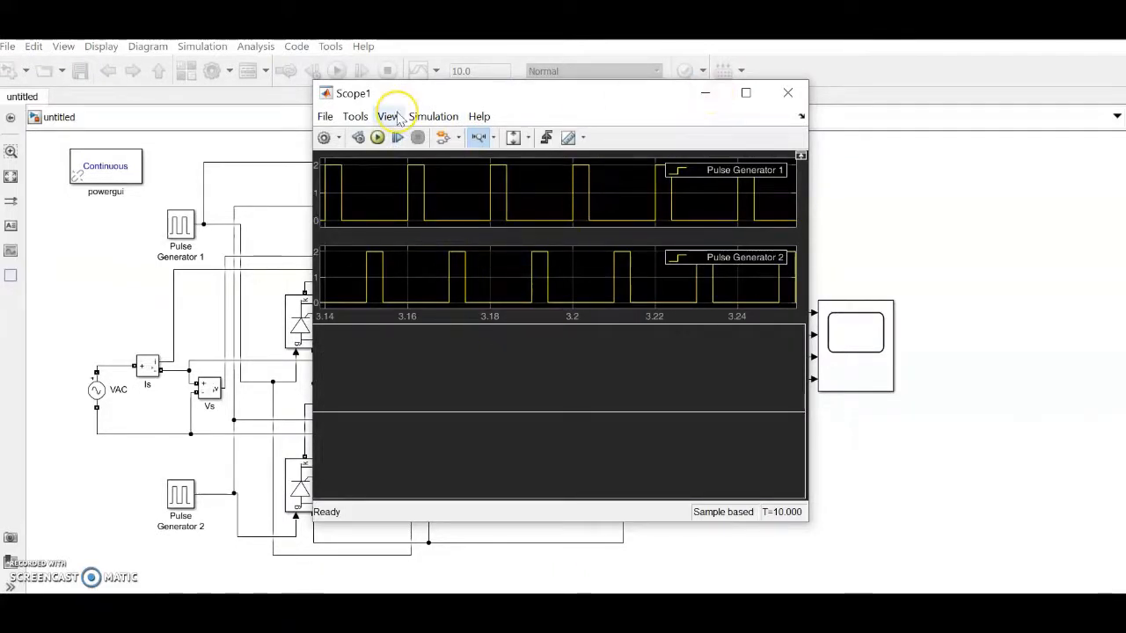
Step: Set Scope1's number of input ports to 4 and close the scope
left_click(325, 116)
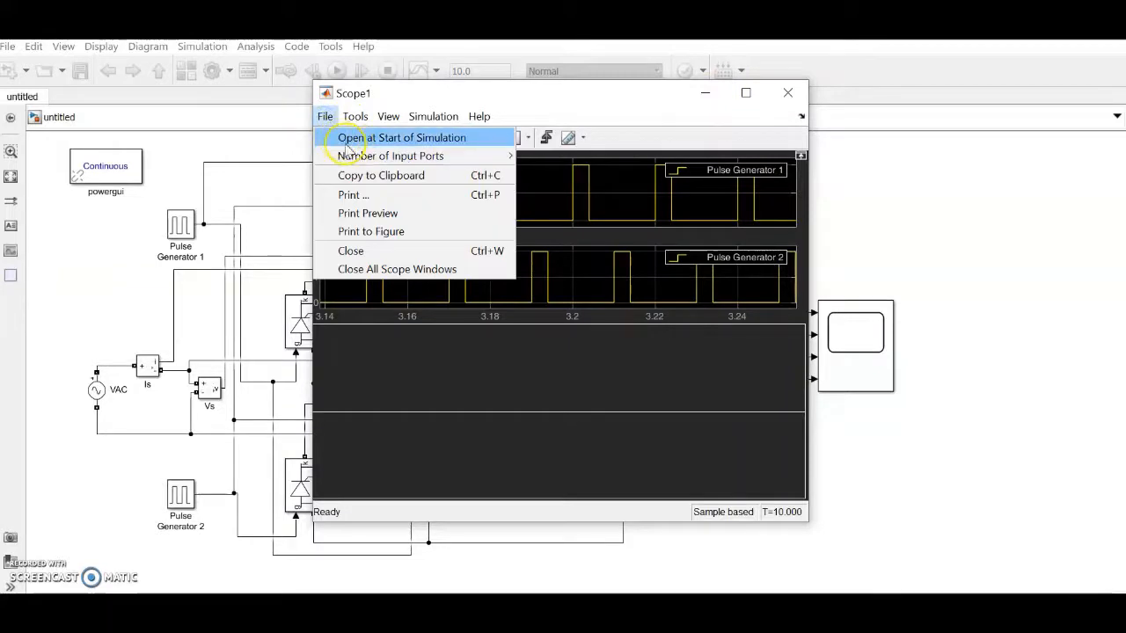
mouse_move(351, 153)
left_click(548, 211)
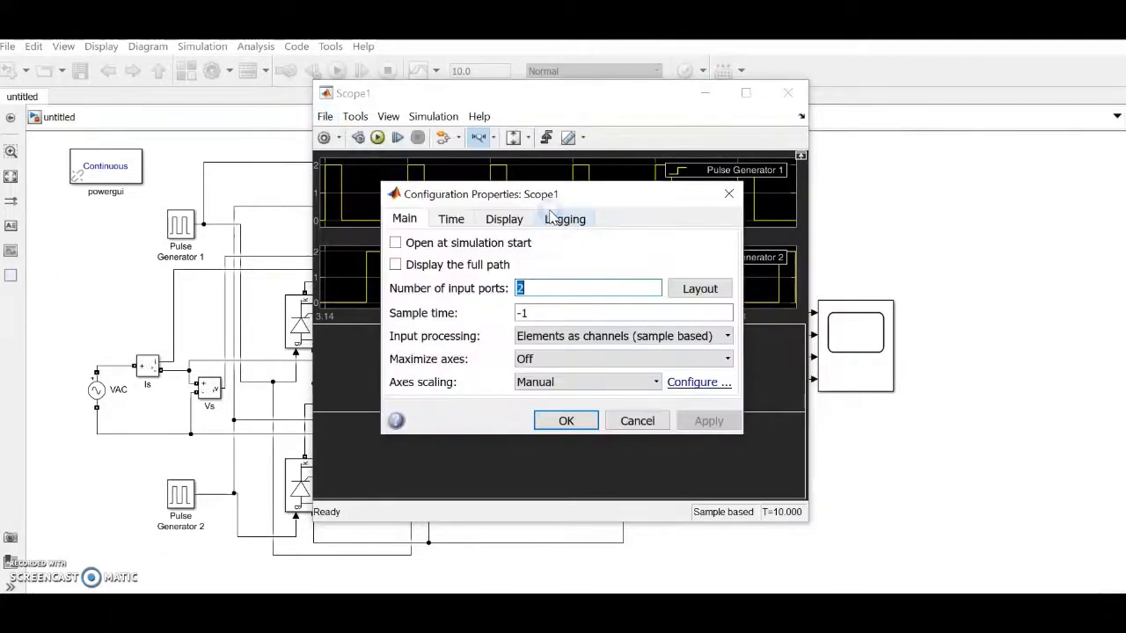
type("4")
left_click(566, 421)
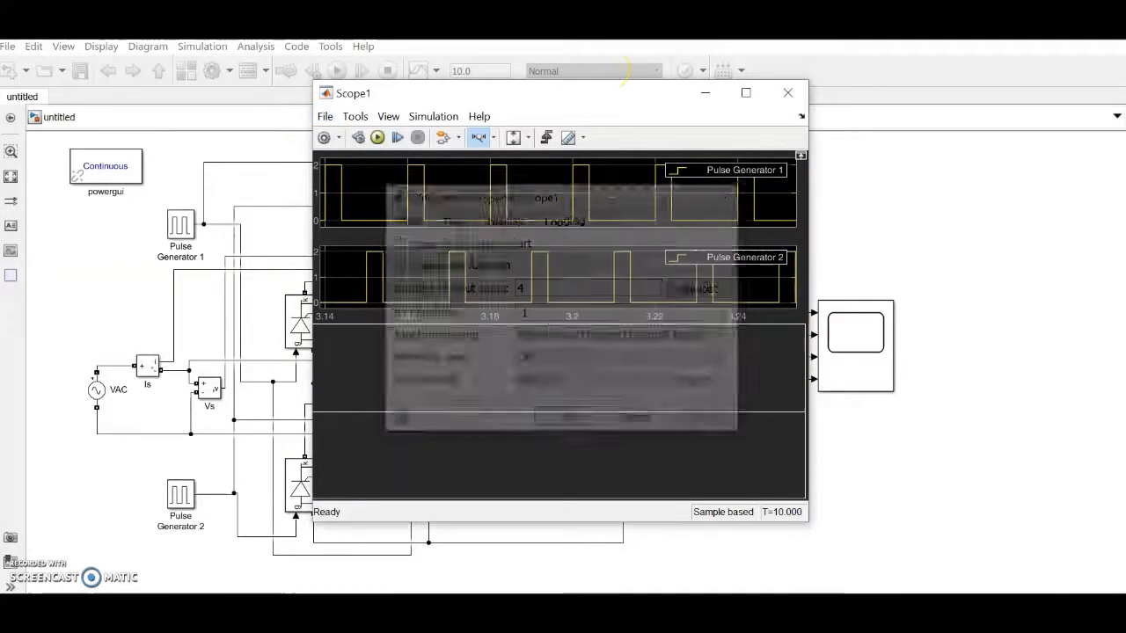
left_click(787, 92)
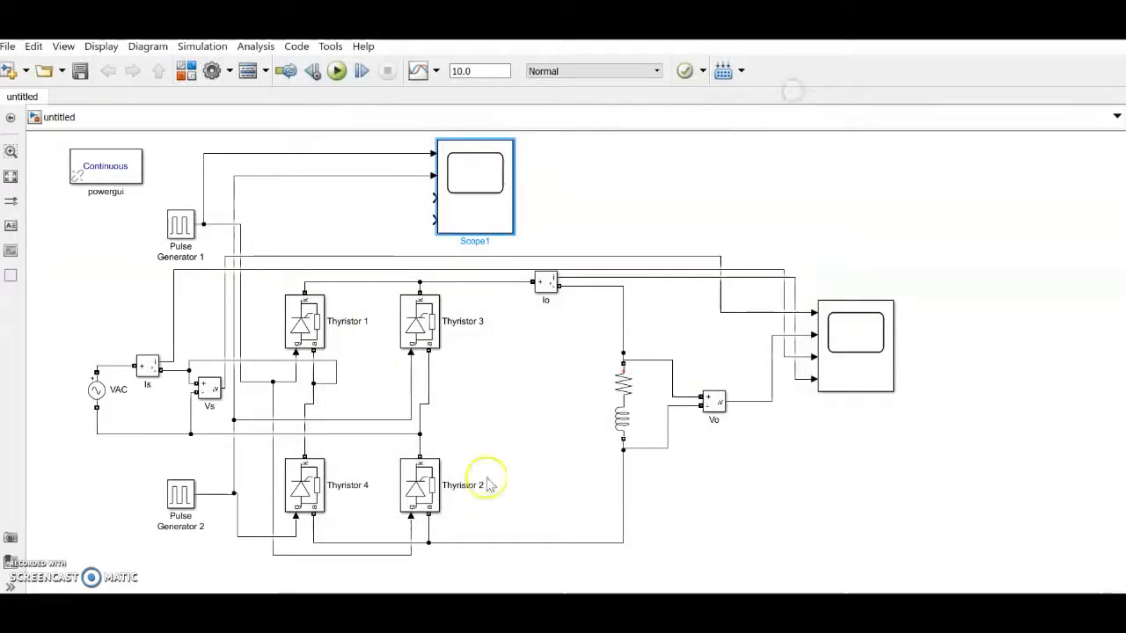
Step: Clear the canvas selection and run the simulation with VT1 and VT2 feeding Scope1
left_click(554, 410)
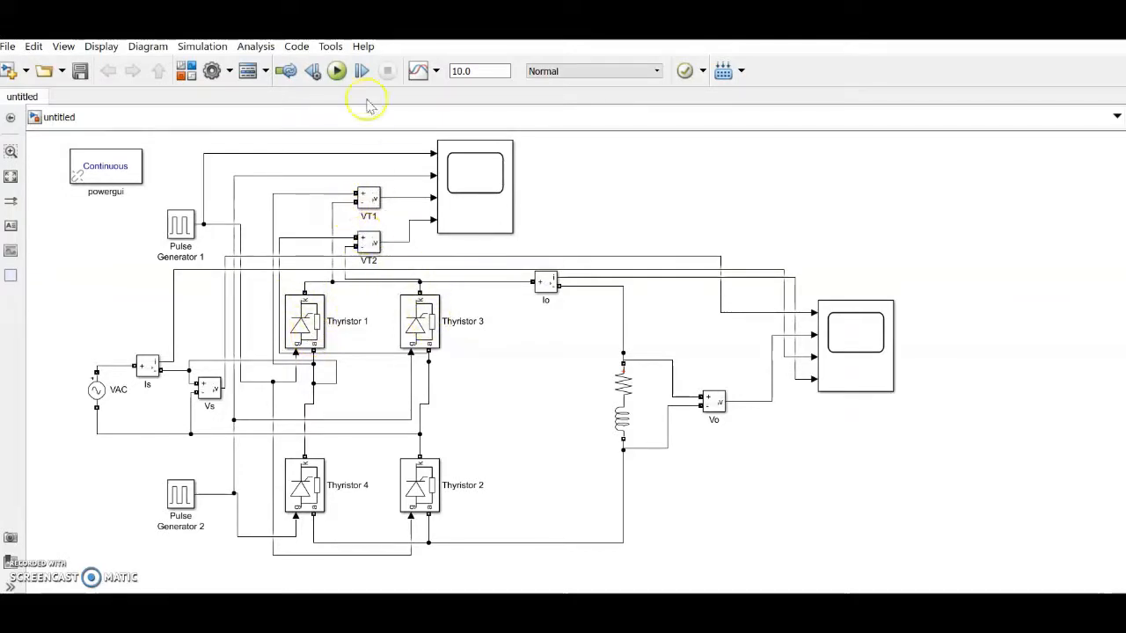
left_click(338, 73)
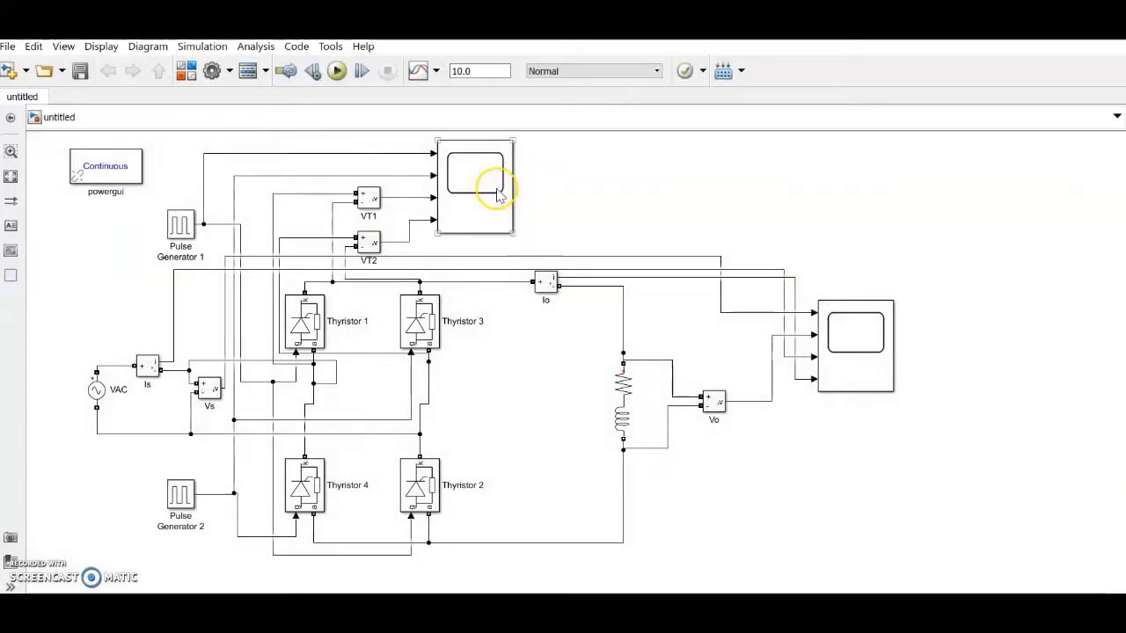
Step: Open Scope1, zoom to about 3.26–3.37 s, and autoscale the axes
double_click(497, 195)
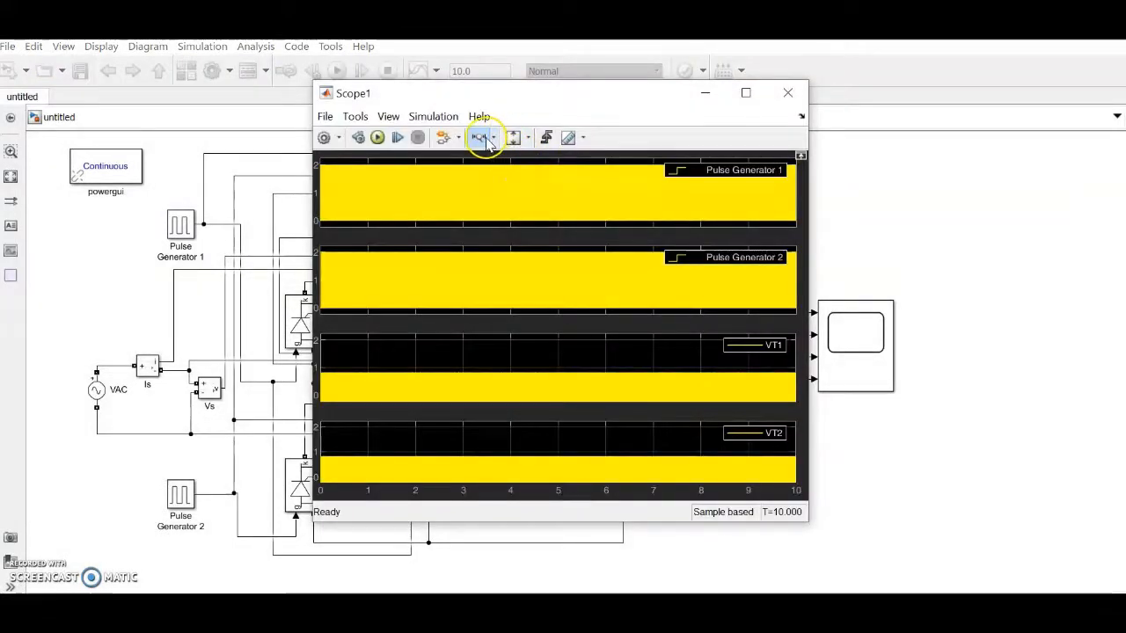
left_click(482, 139)
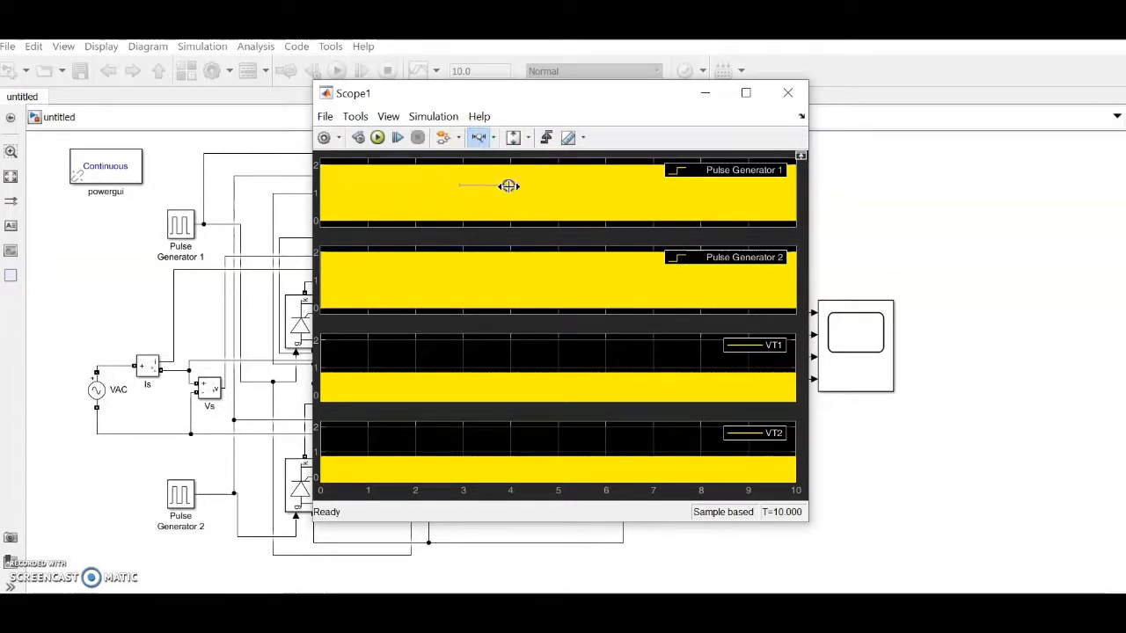
left_click_drag(509, 186, 533, 186)
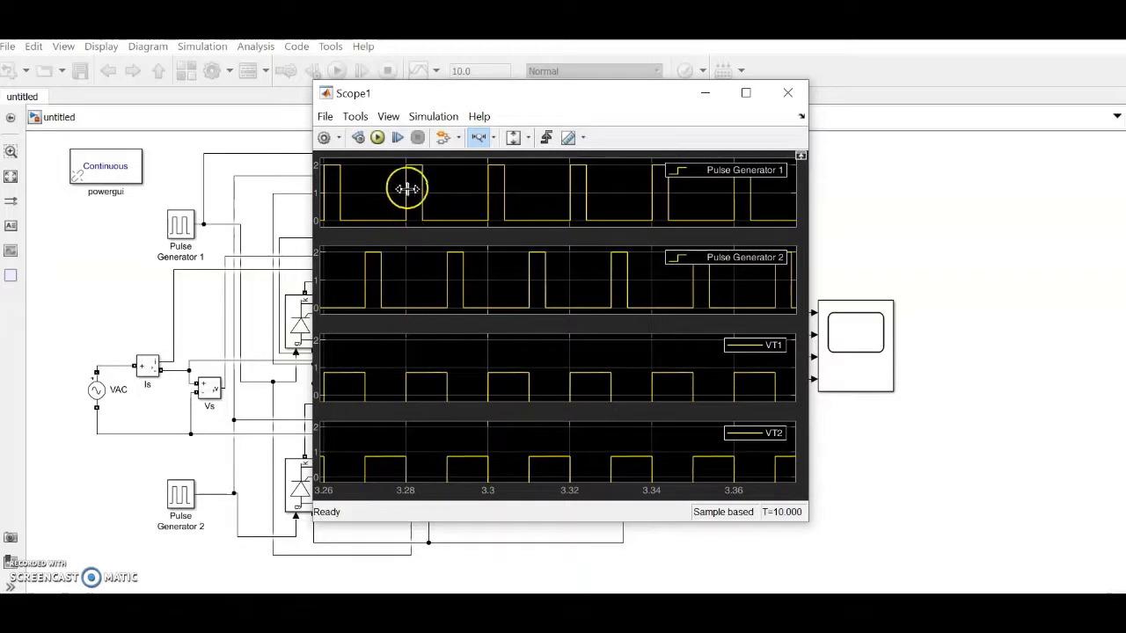
scroll(586, 362, "down", 5)
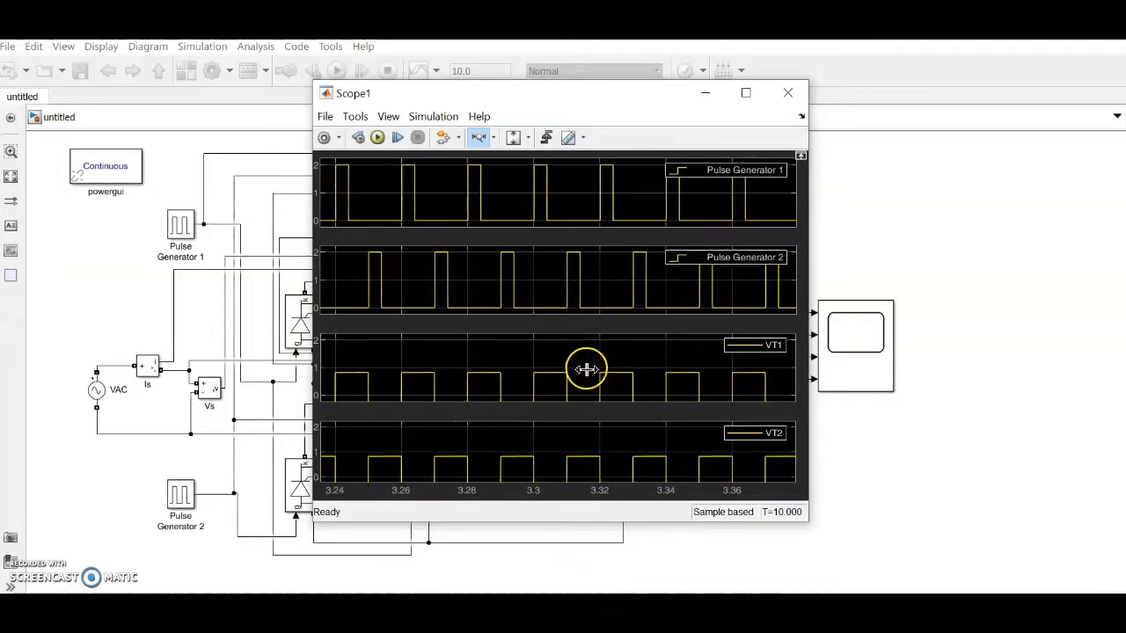
left_click(397, 94)
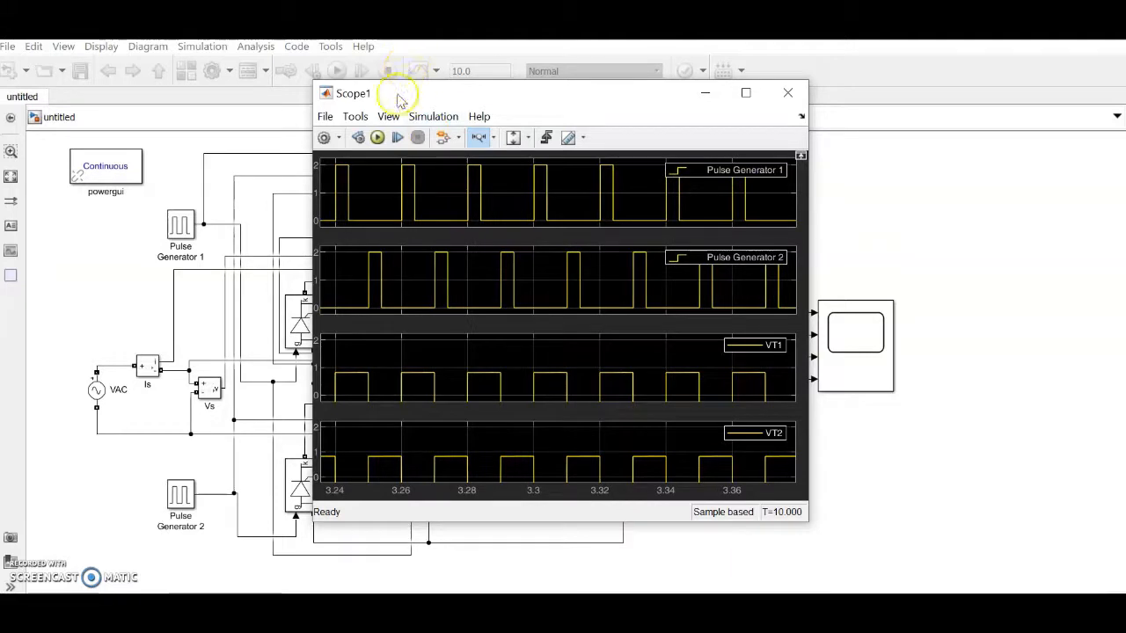
left_click(528, 138)
left_click(517, 181)
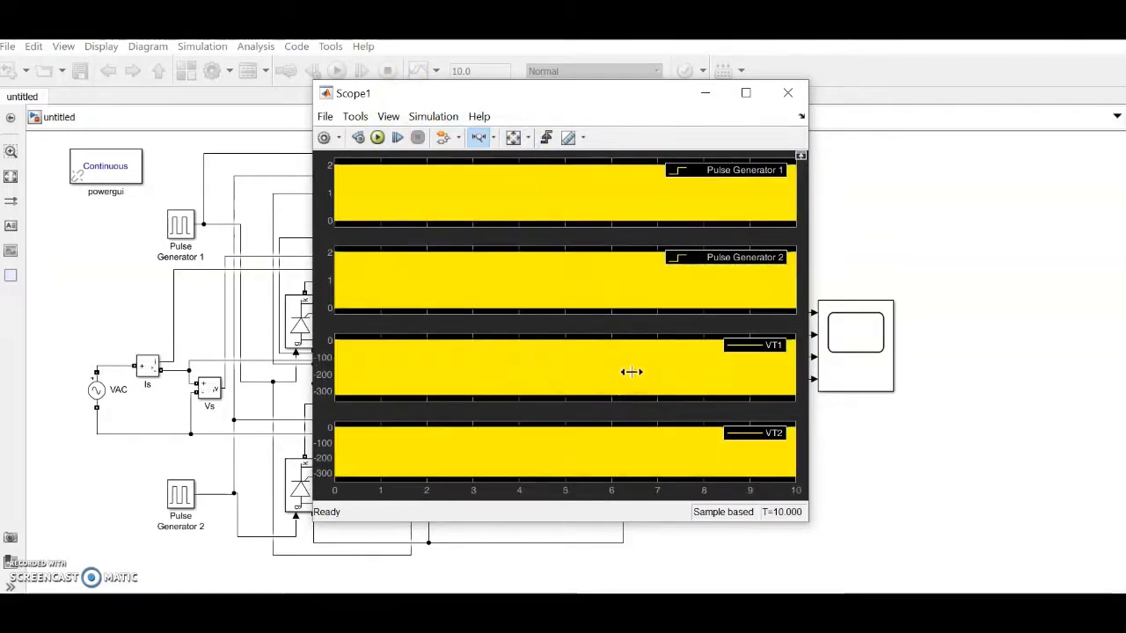
Step: Zoom all four Scope1 plots in to about 5.16–5.24 s, then close Scope1
left_click_drag(565, 354, 610, 355)
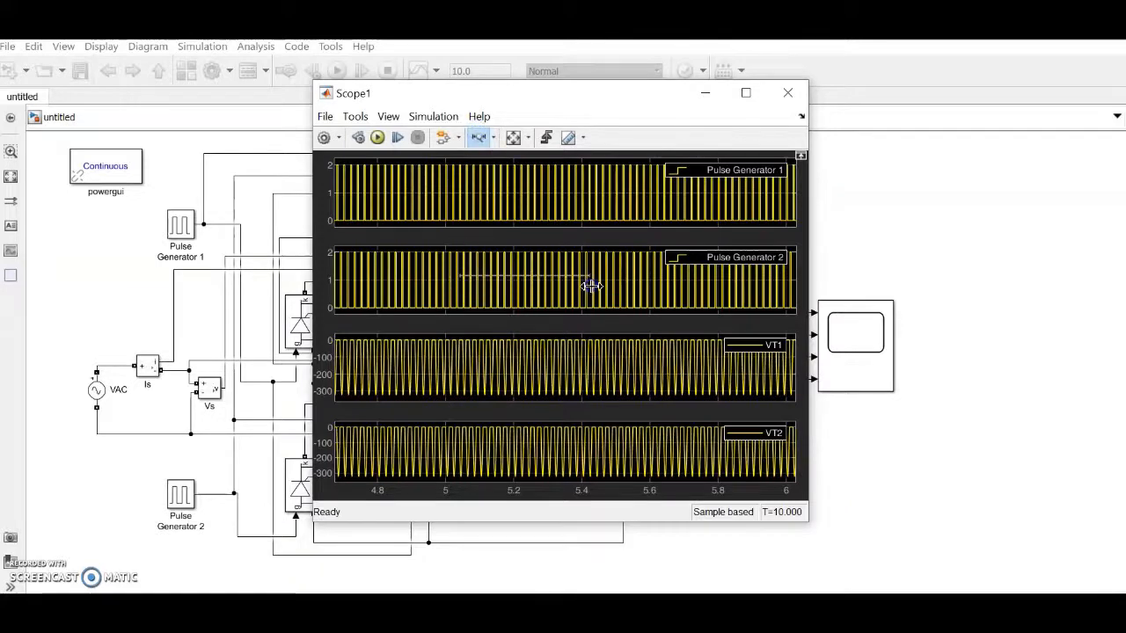
left_click_drag(591, 286, 591, 286)
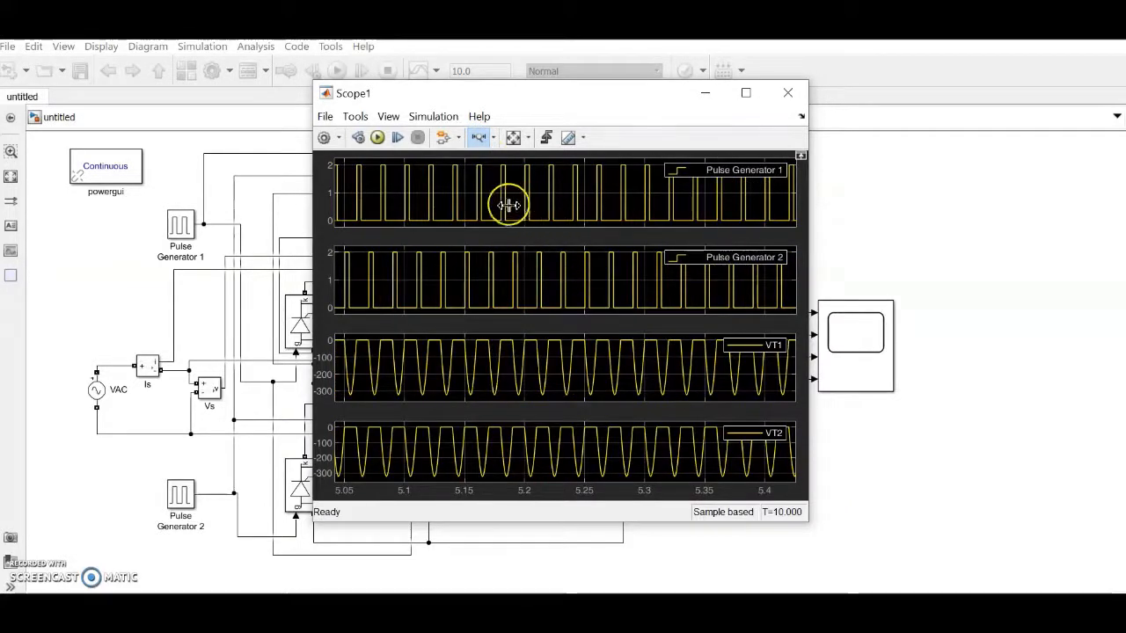
left_click_drag(574, 198, 574, 199)
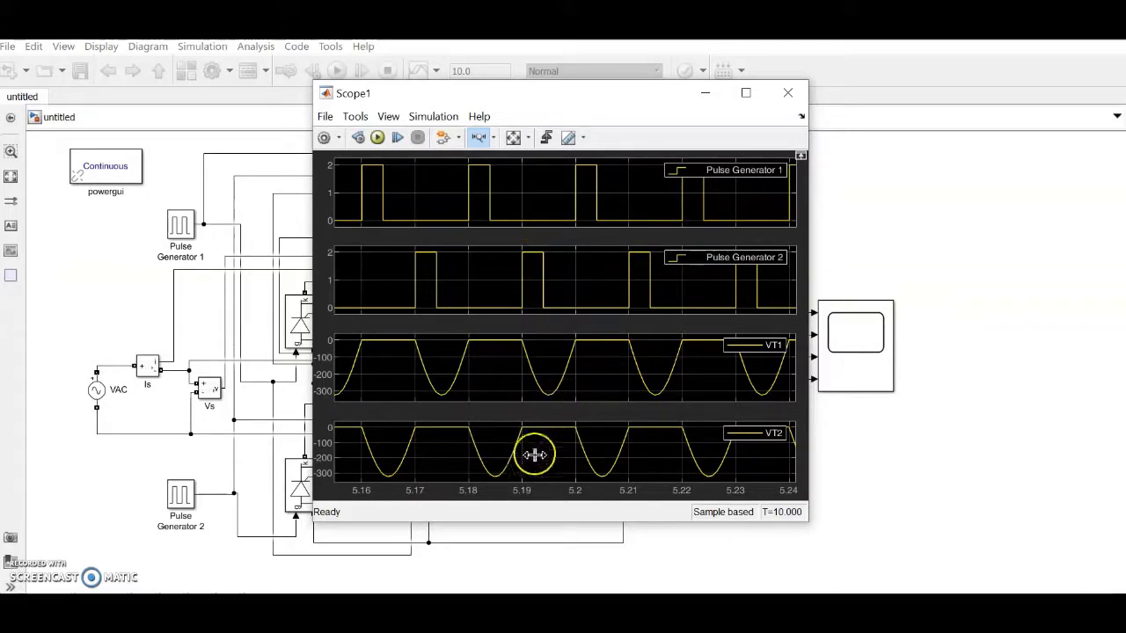
left_click(787, 94)
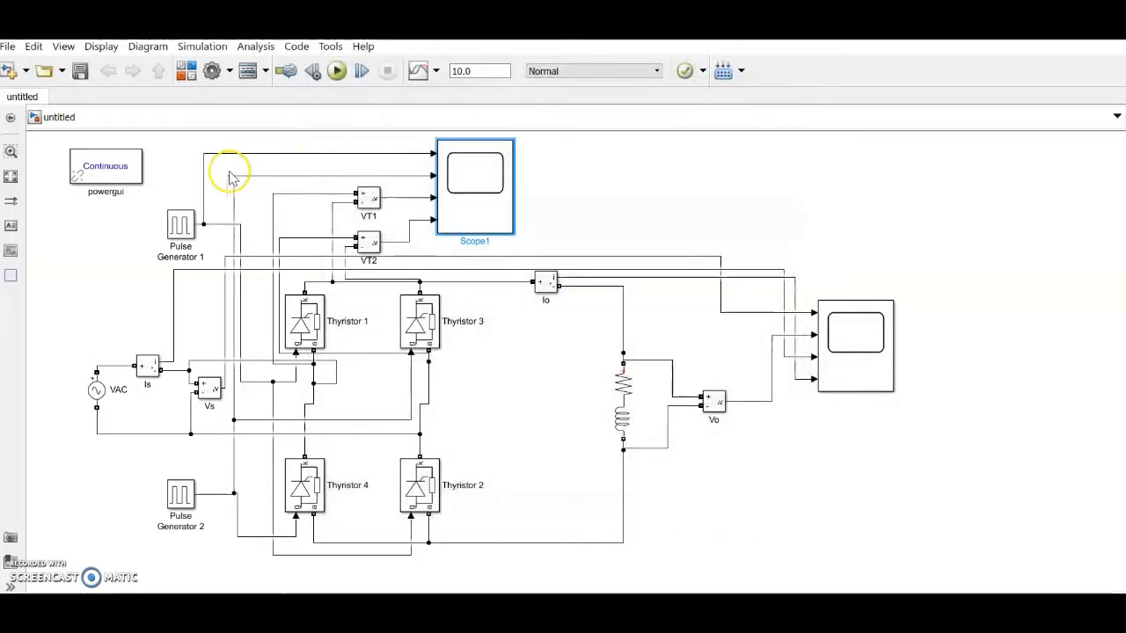
Step: Edit Pulse Generator 1's phase delay value and confirm its settings
double_click(182, 227)
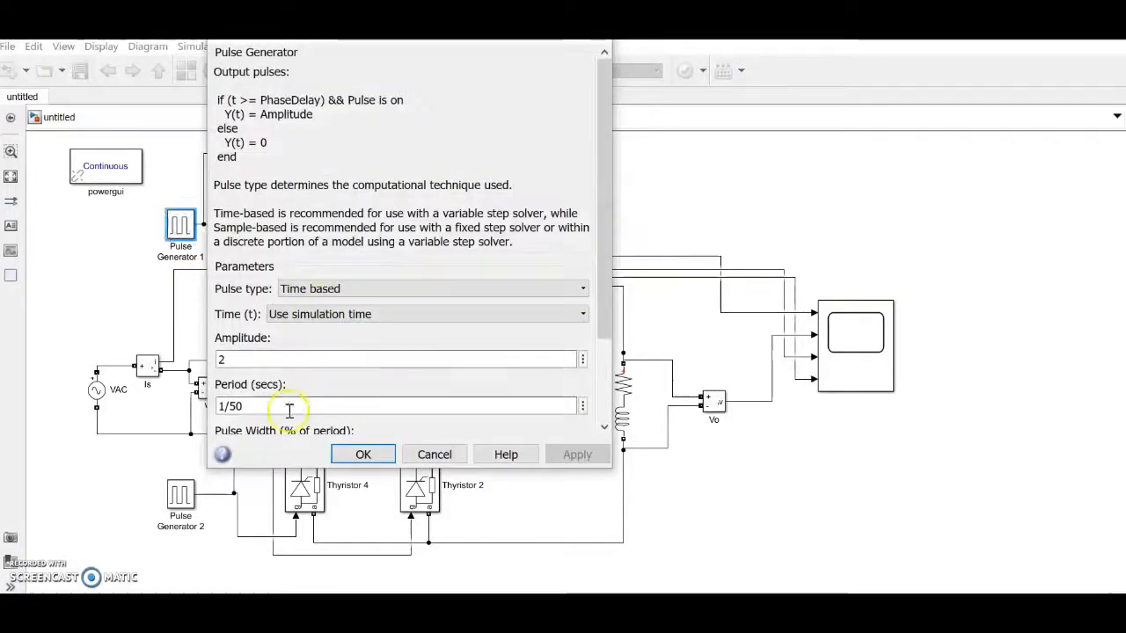
scroll(397, 336, "down", 3)
left_click(223, 388)
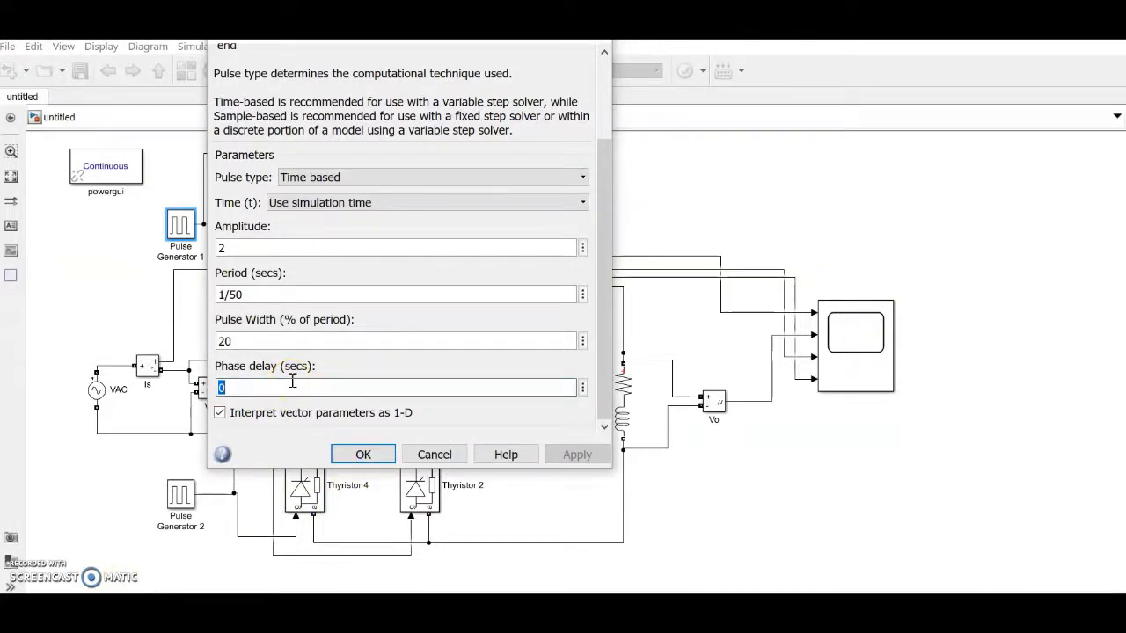
type("0.")
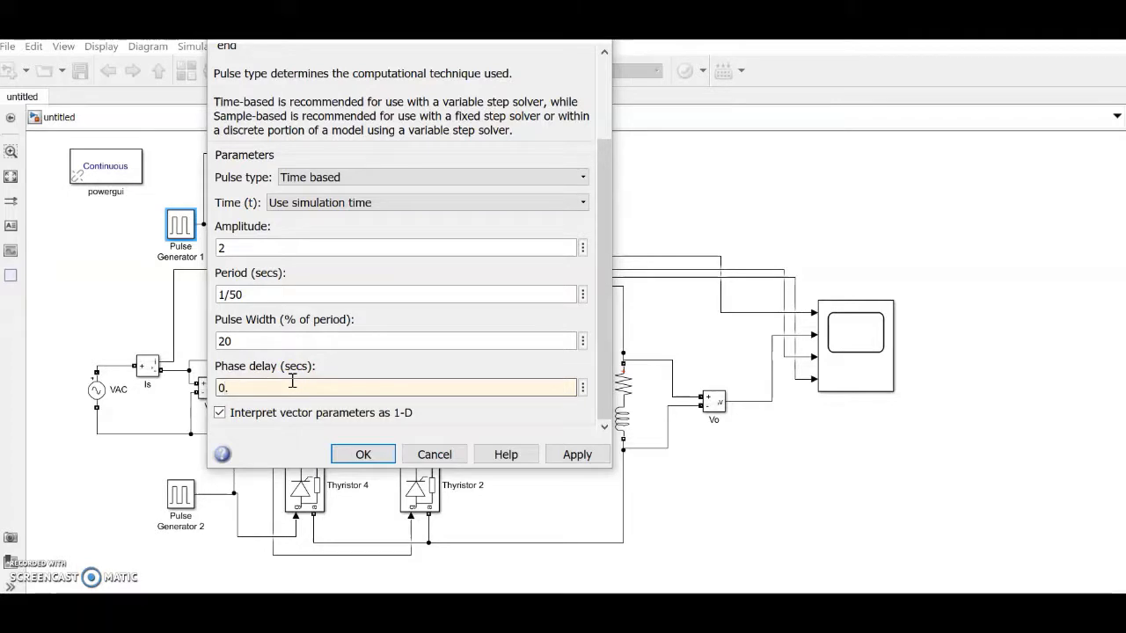
type("03")
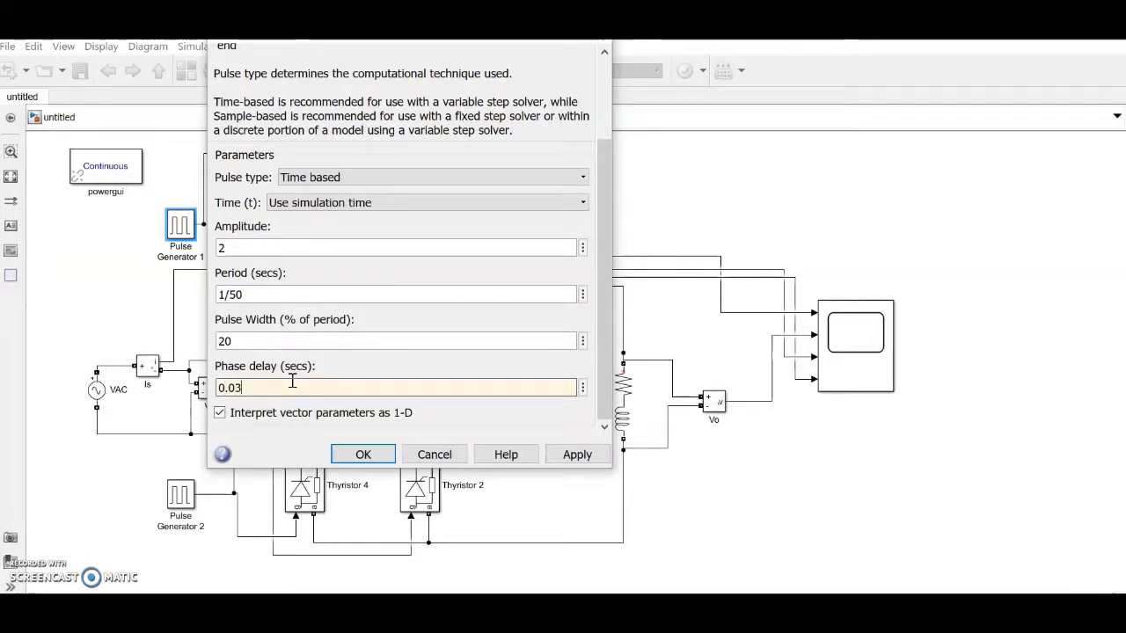
left_click(361, 455)
Step: Change Pulse Generator 2's phase delay from 0.010 to 0.013 s
left_click(181, 227)
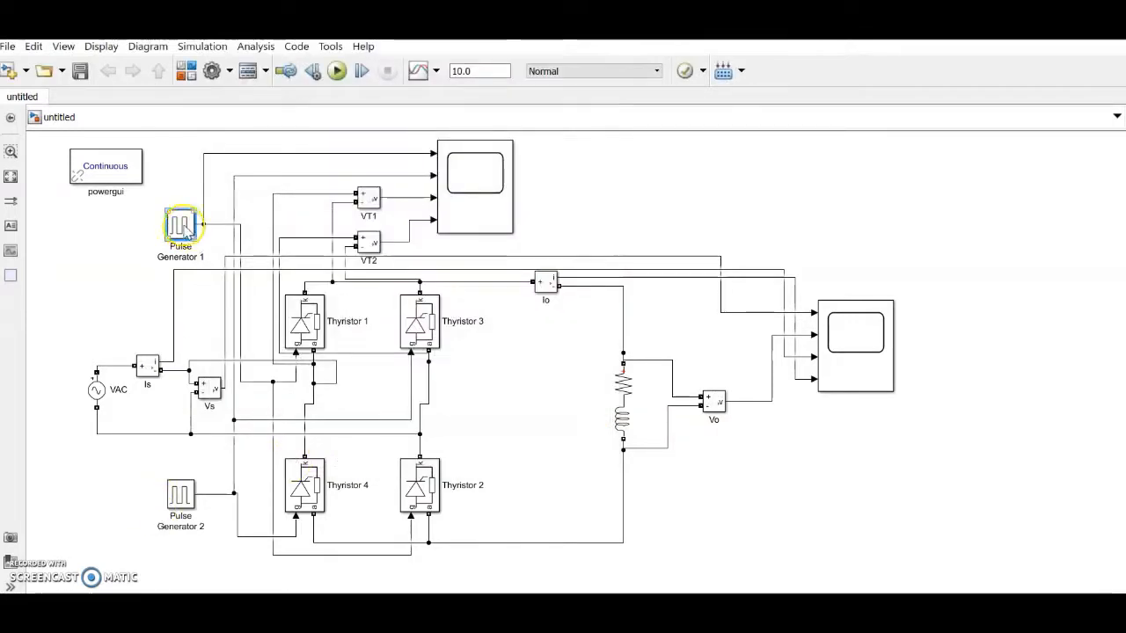
left_click(185, 503)
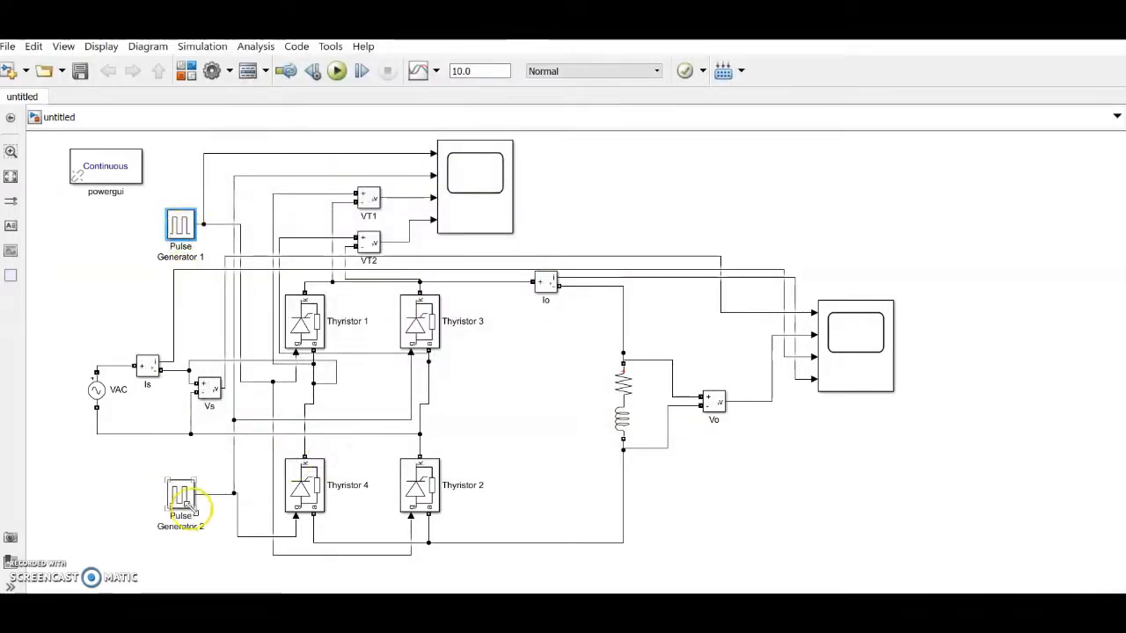
double_click(184, 505)
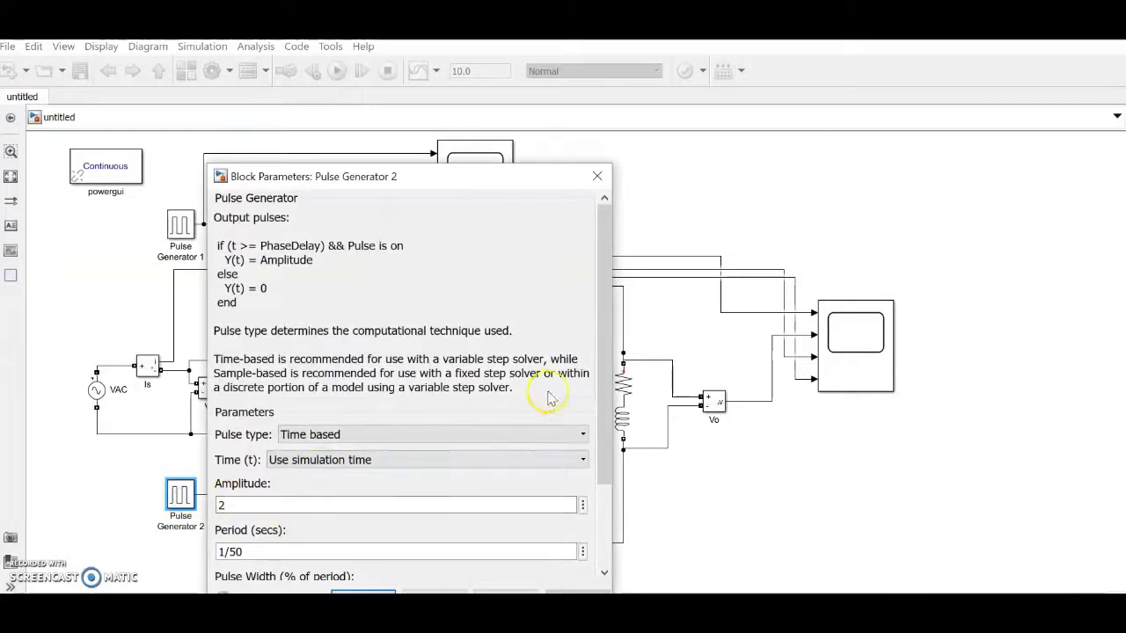
left_click(607, 508)
double_click(259, 532)
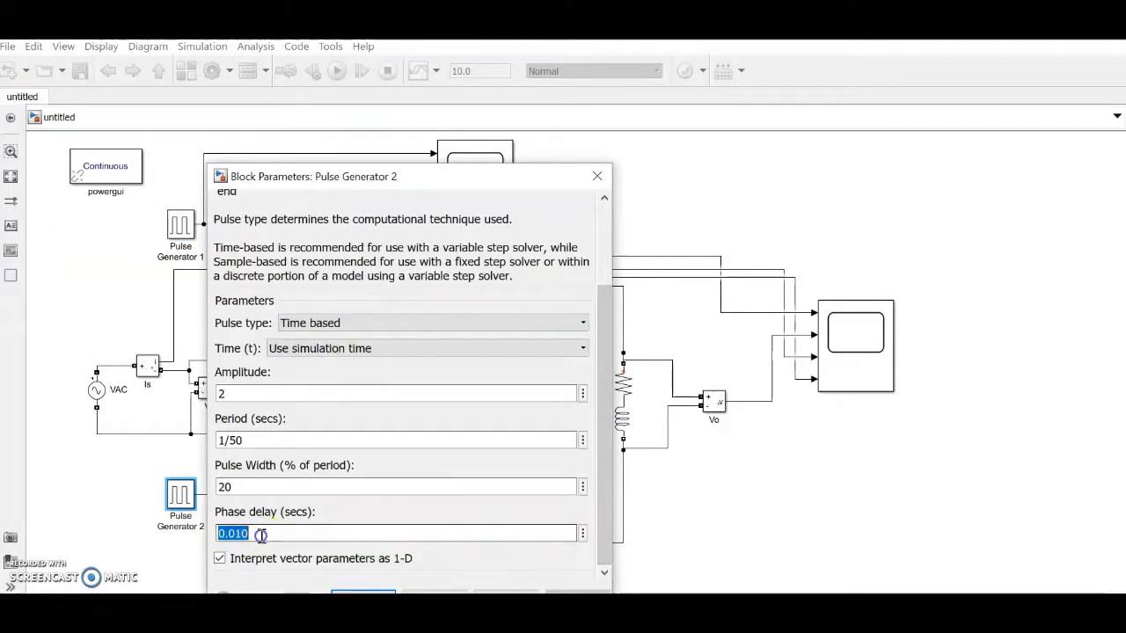
left_click_drag(242, 534, 250, 533)
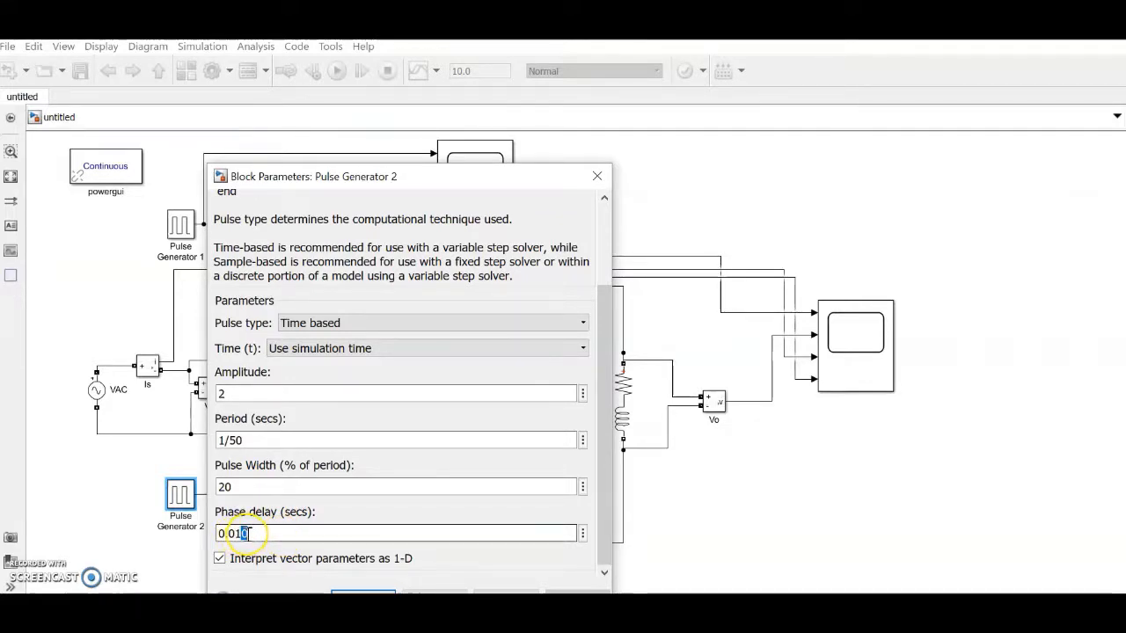
type("3")
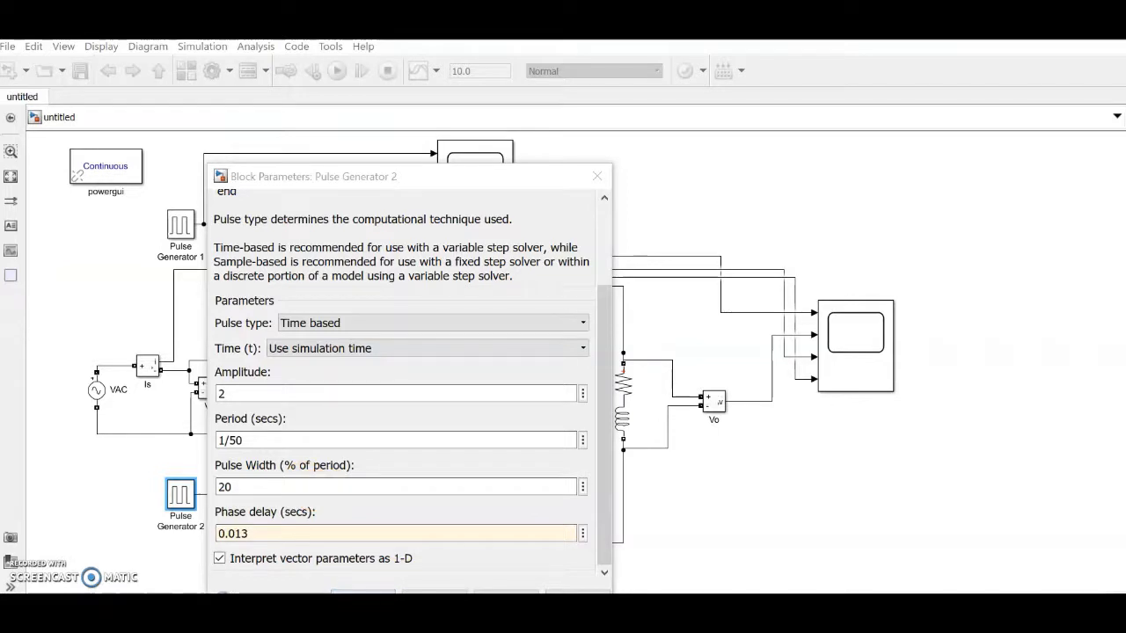
left_click_drag(410, 178, 412, 115)
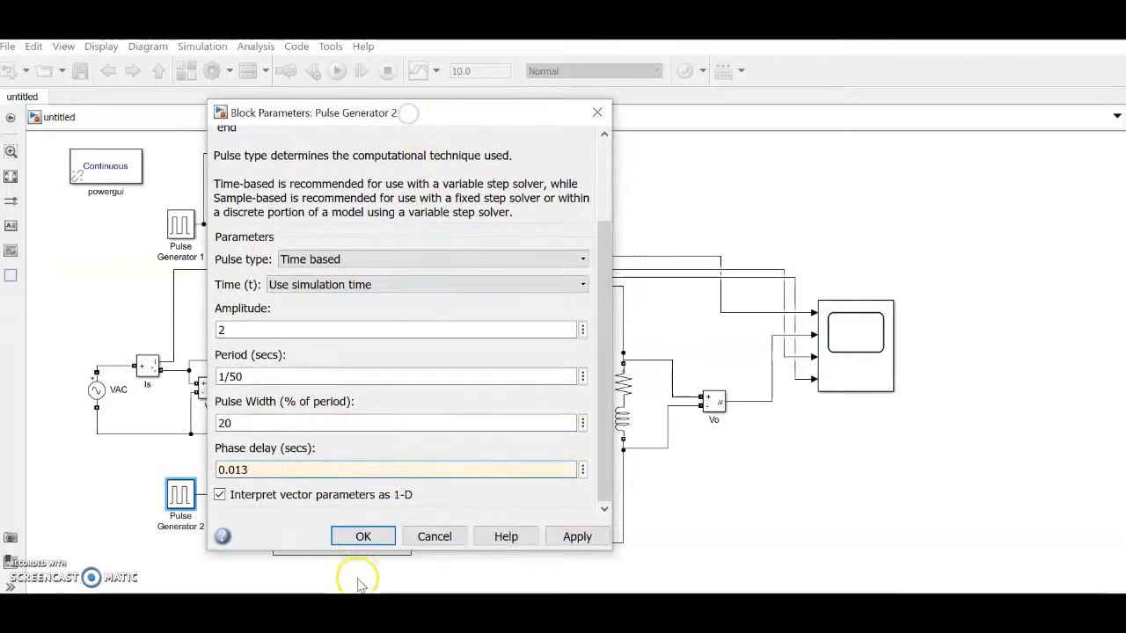
left_click(364, 537)
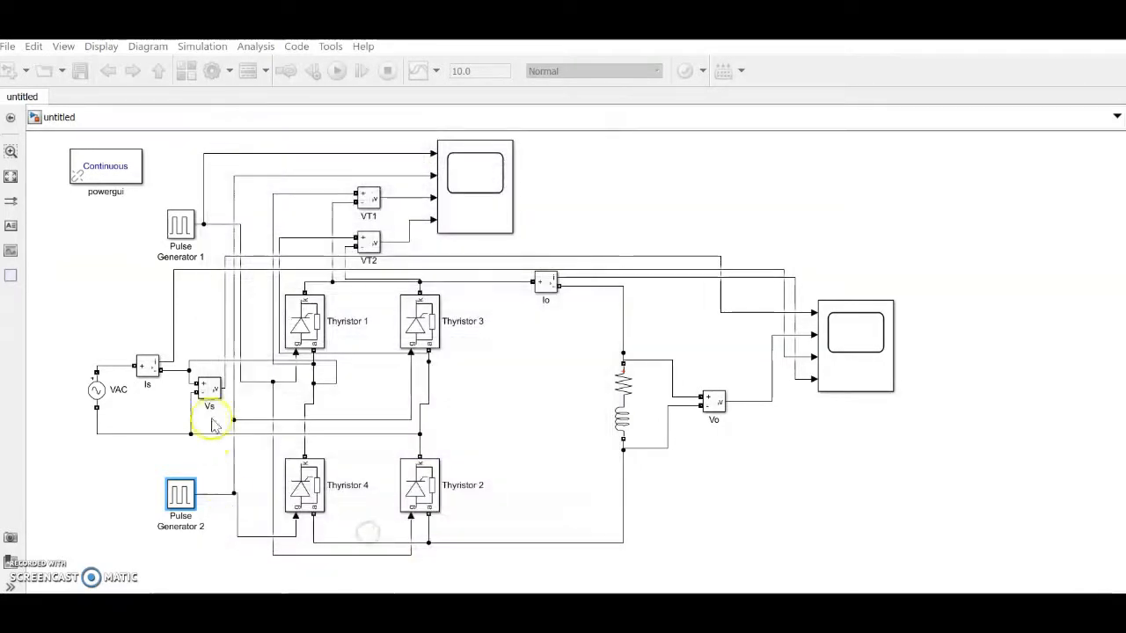
Step: Set Pulse Generator 1's phase delay to 0.003 s and rerun the simulation
double_click(181, 227)
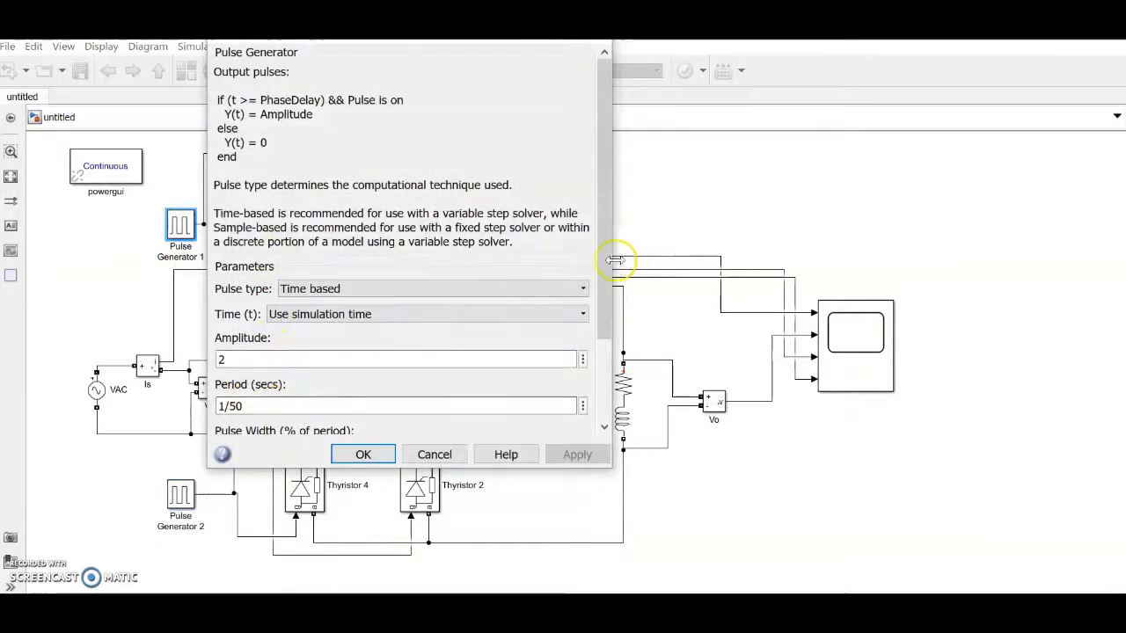
scroll(416, 332, "down", 3)
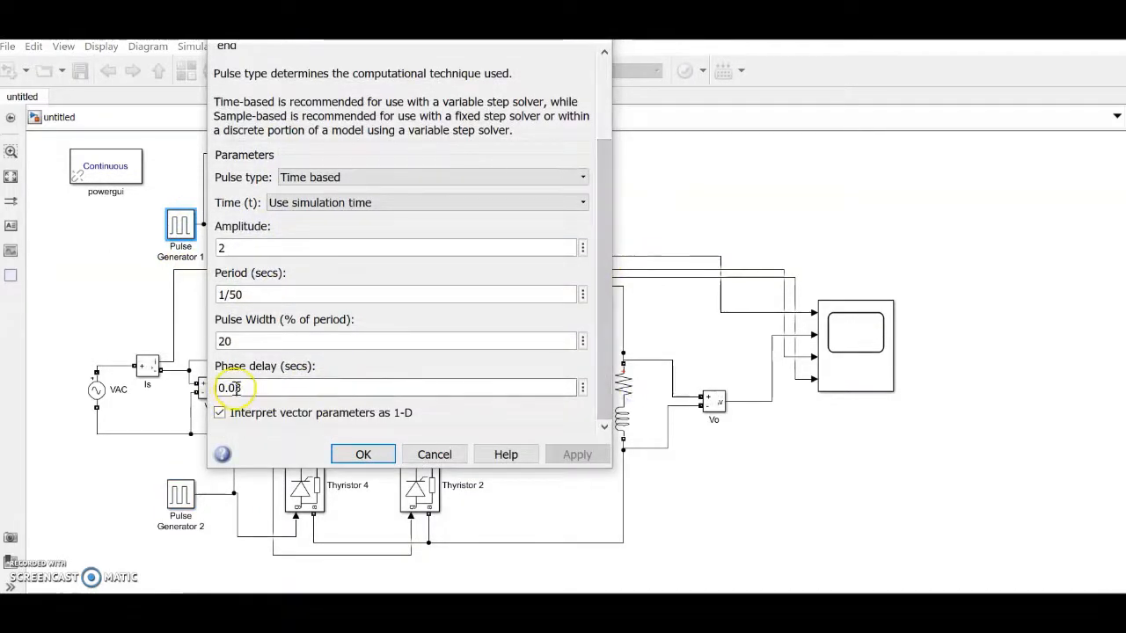
double_click(236, 388)
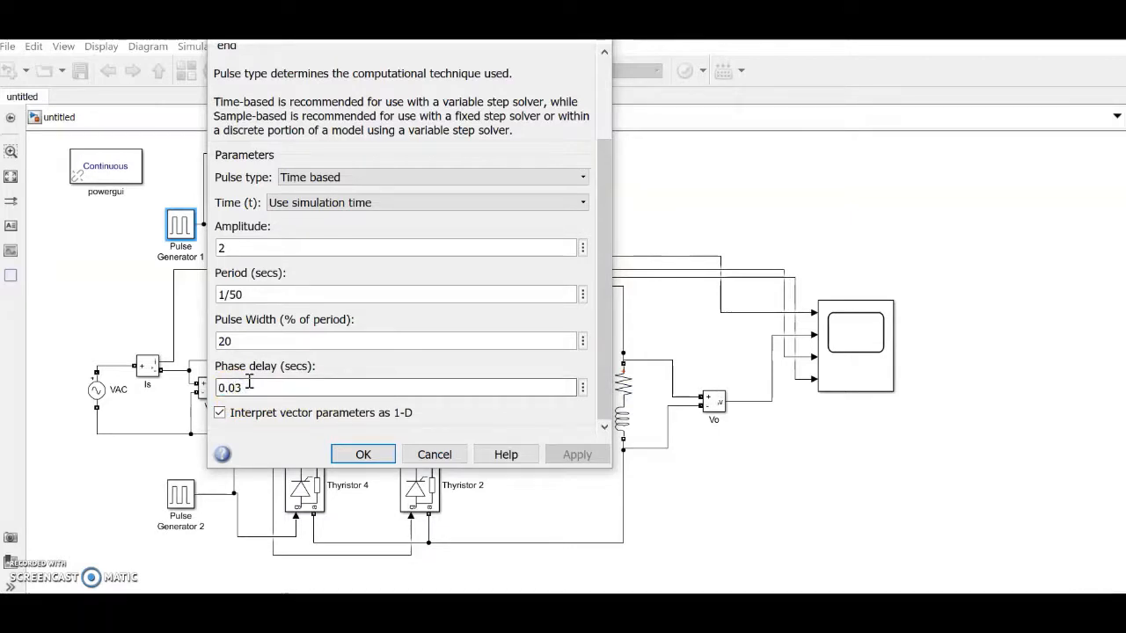
type("0")
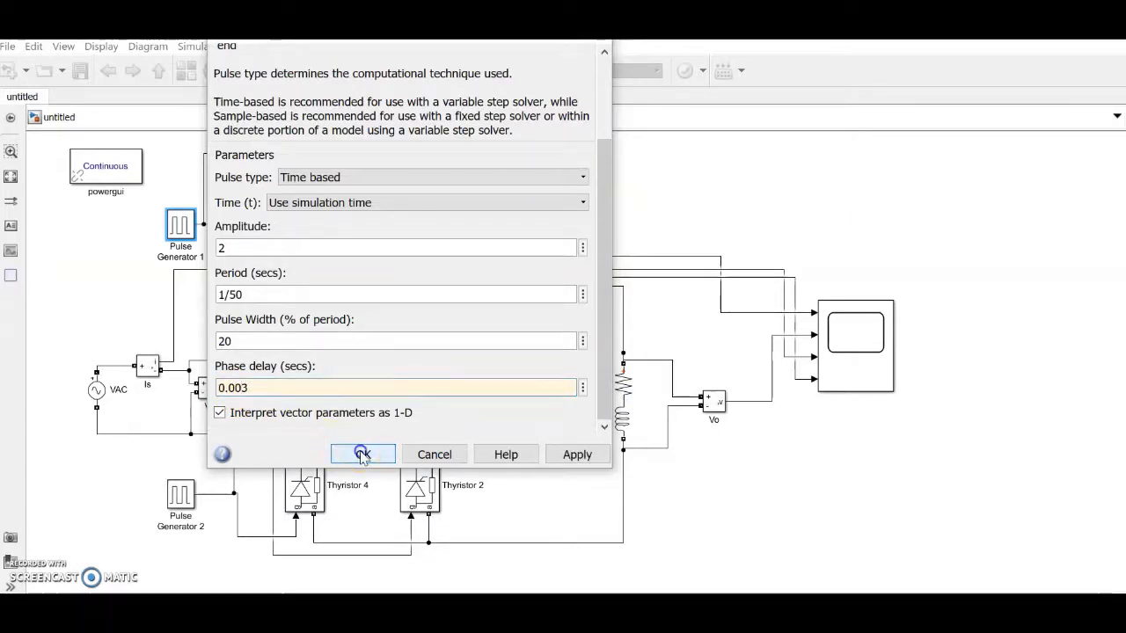
left_click(362, 454)
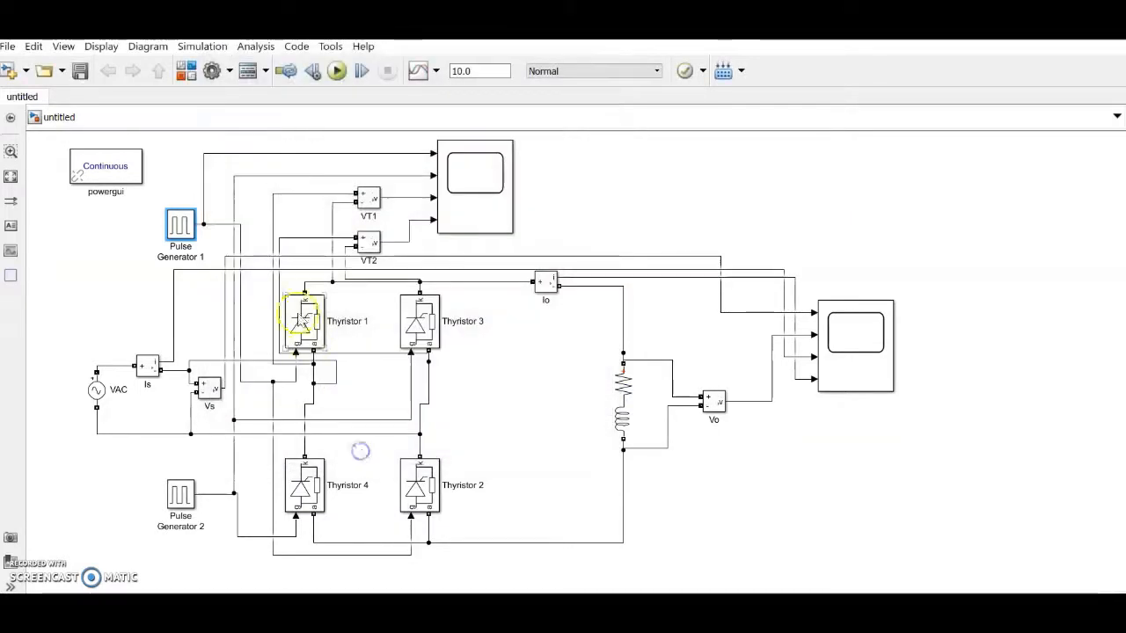
left_click(337, 71)
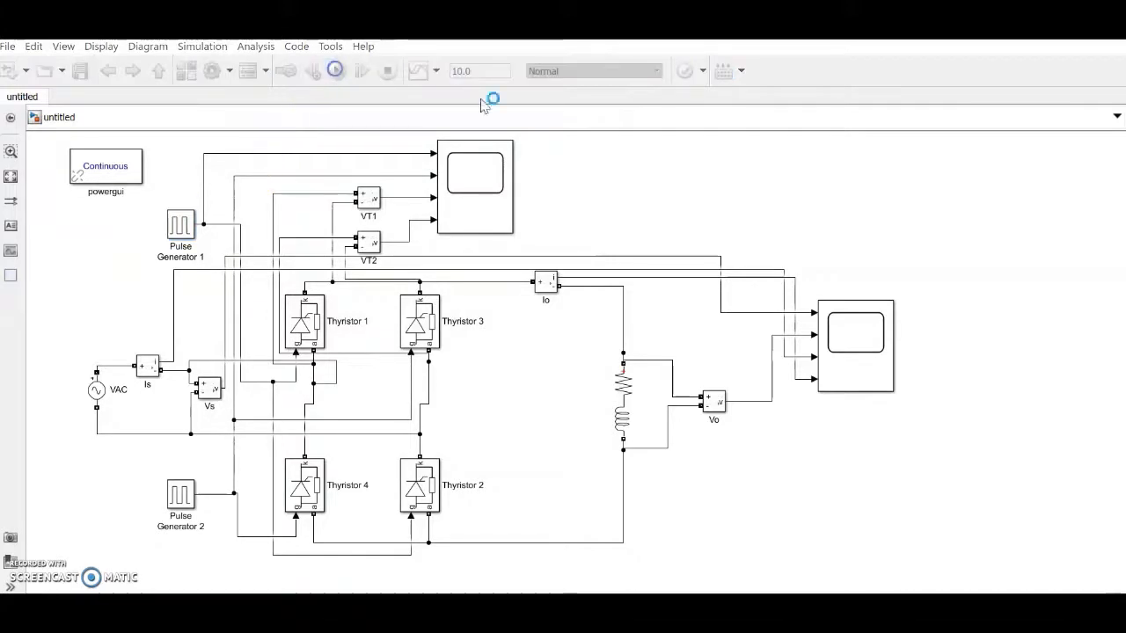
Step: Zoom the Vs, Vo, Is, Io scope to about 4.55–4.93 s and inspect a few Vo cycles
double_click(860, 348)
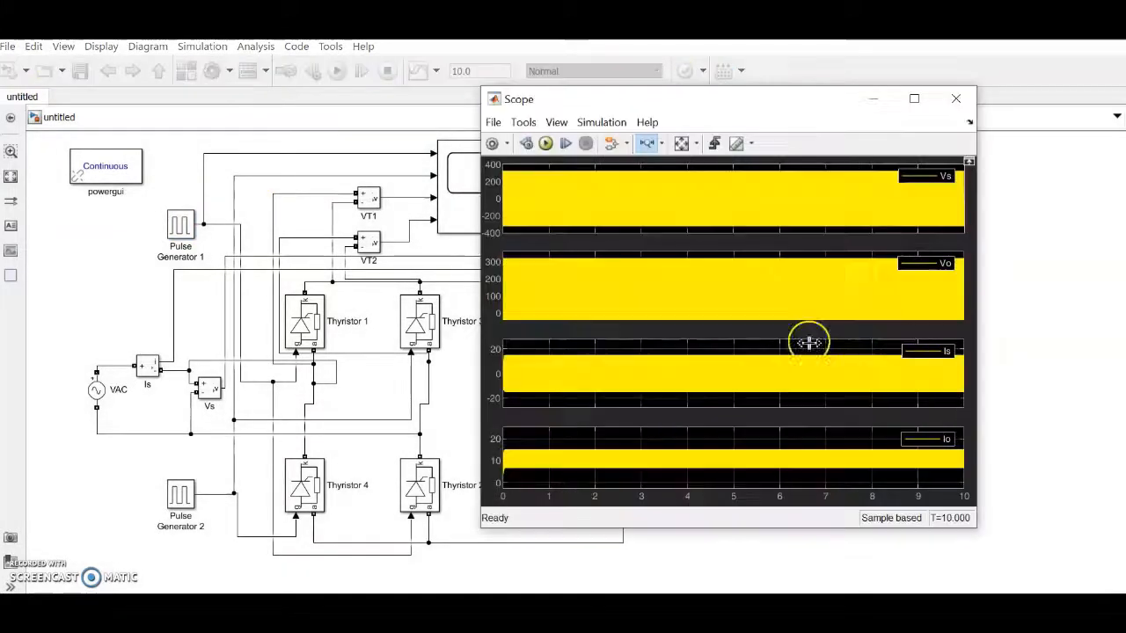
left_click(651, 146)
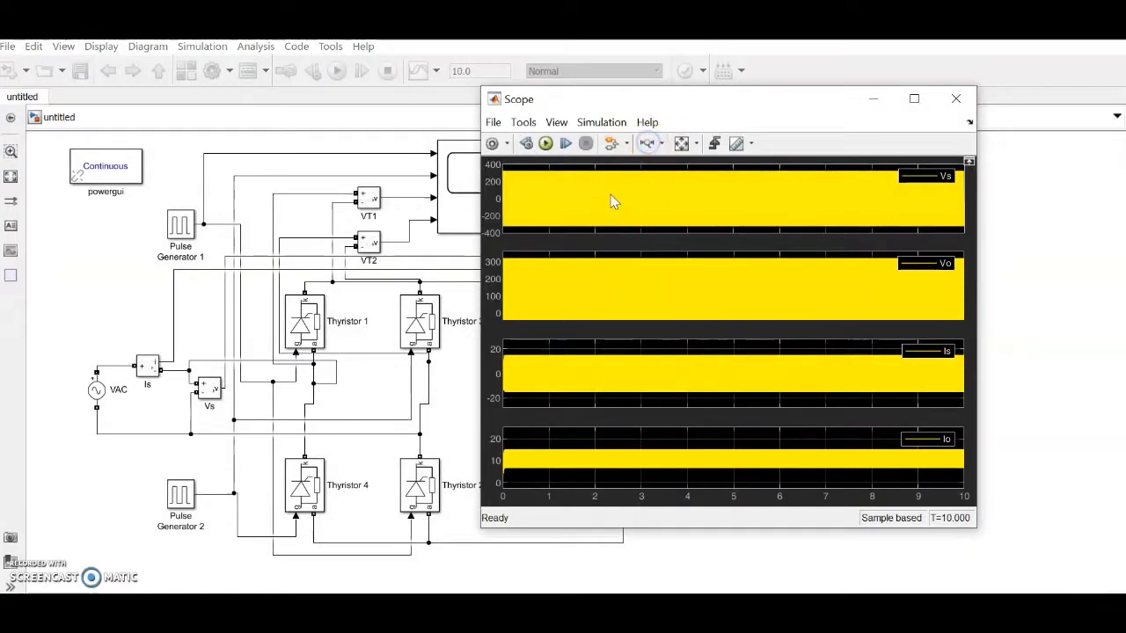
left_click_drag(616, 194, 704, 191)
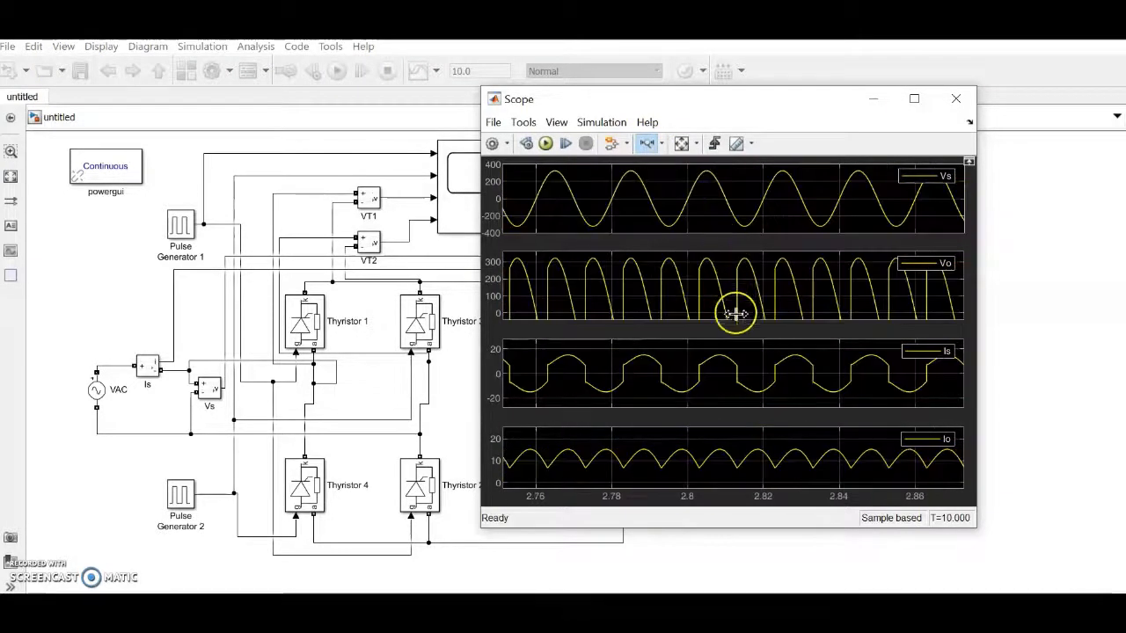
left_click(682, 145)
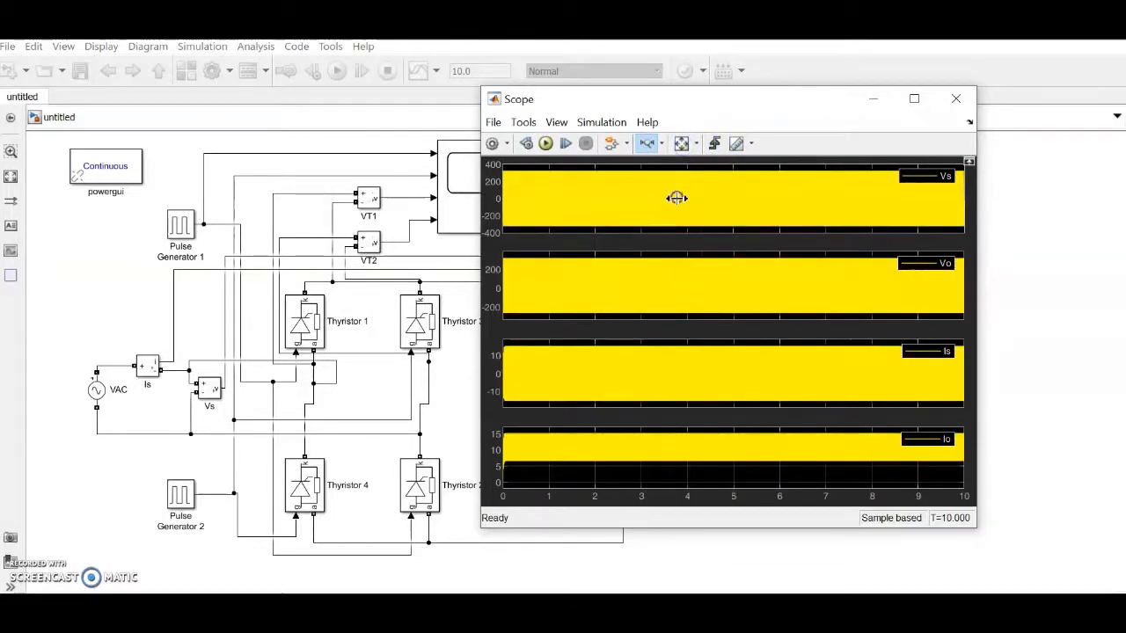
left_click_drag(776, 194, 775, 194)
left_click_drag(672, 192, 858, 206)
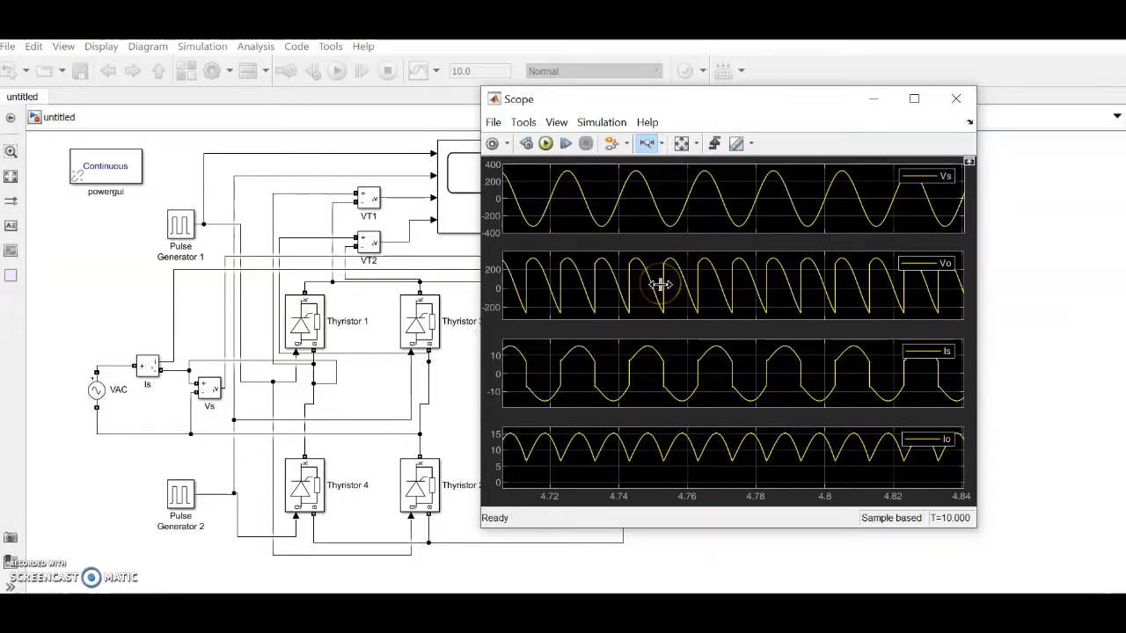
left_click_drag(631, 286, 784, 287)
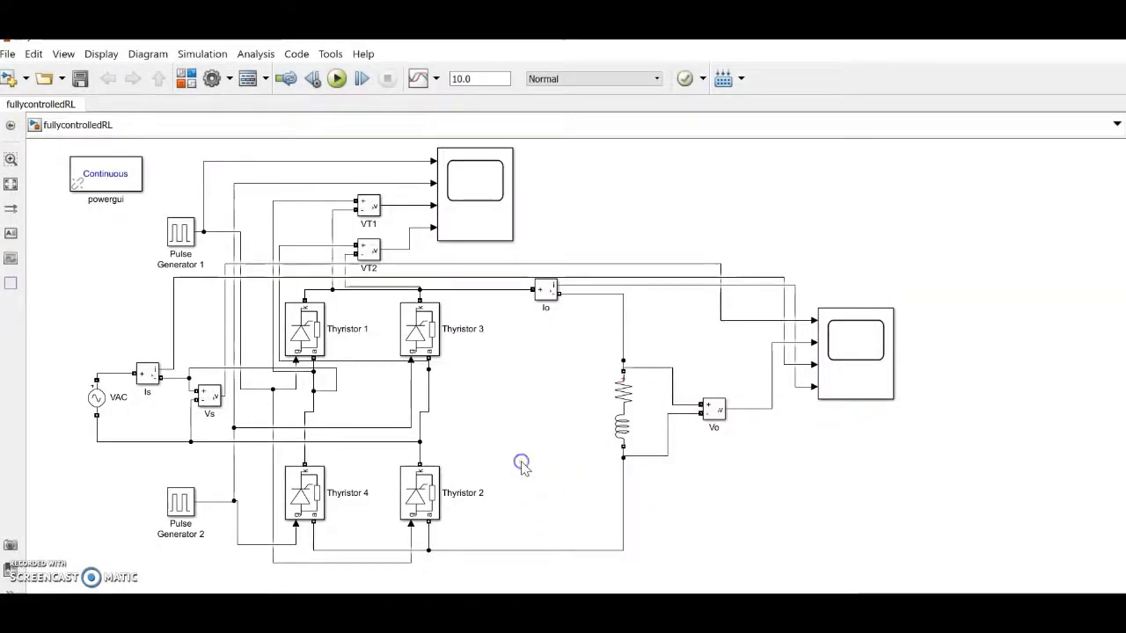
Step: Insert a Diode block via 'dio' and turn off its measurement port
double_click(522, 467)
type("dio")
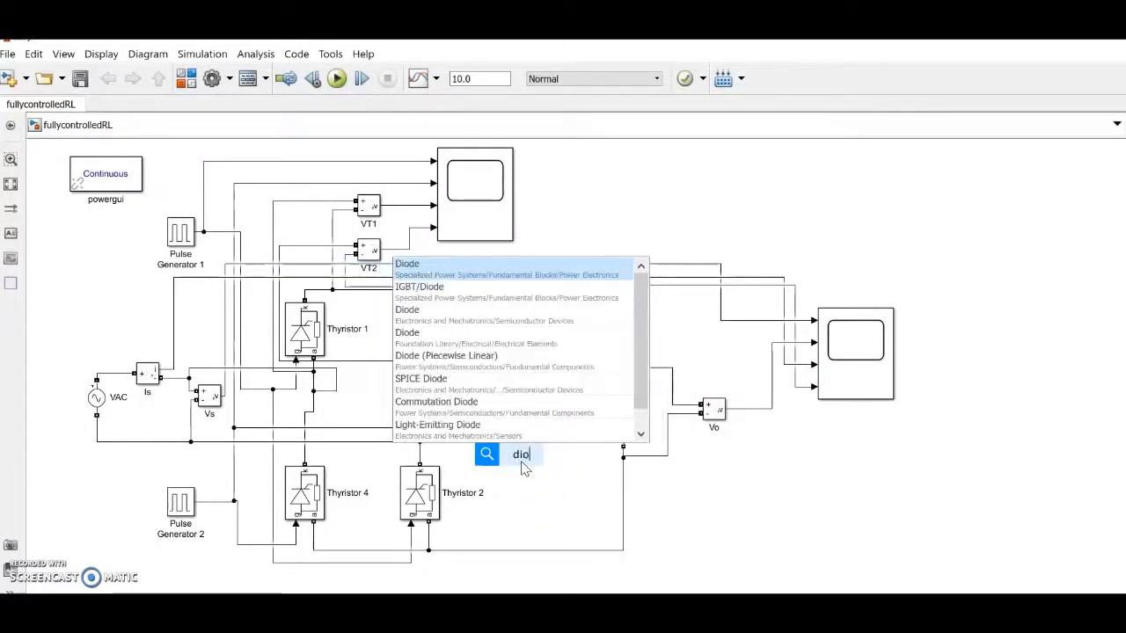
key("Return")
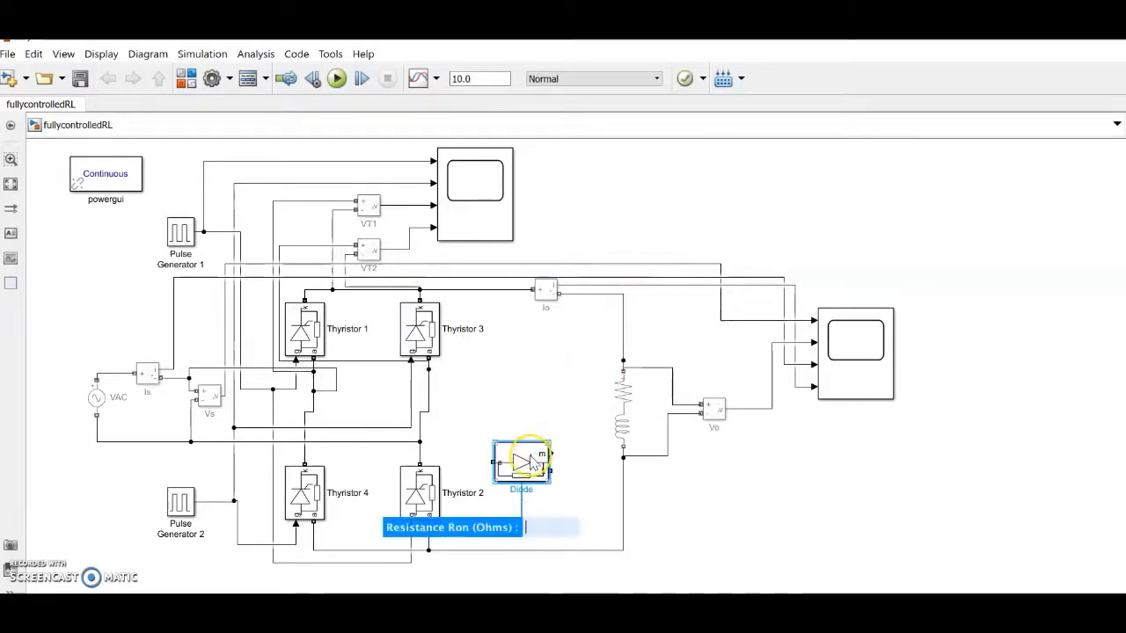
double_click(531, 461)
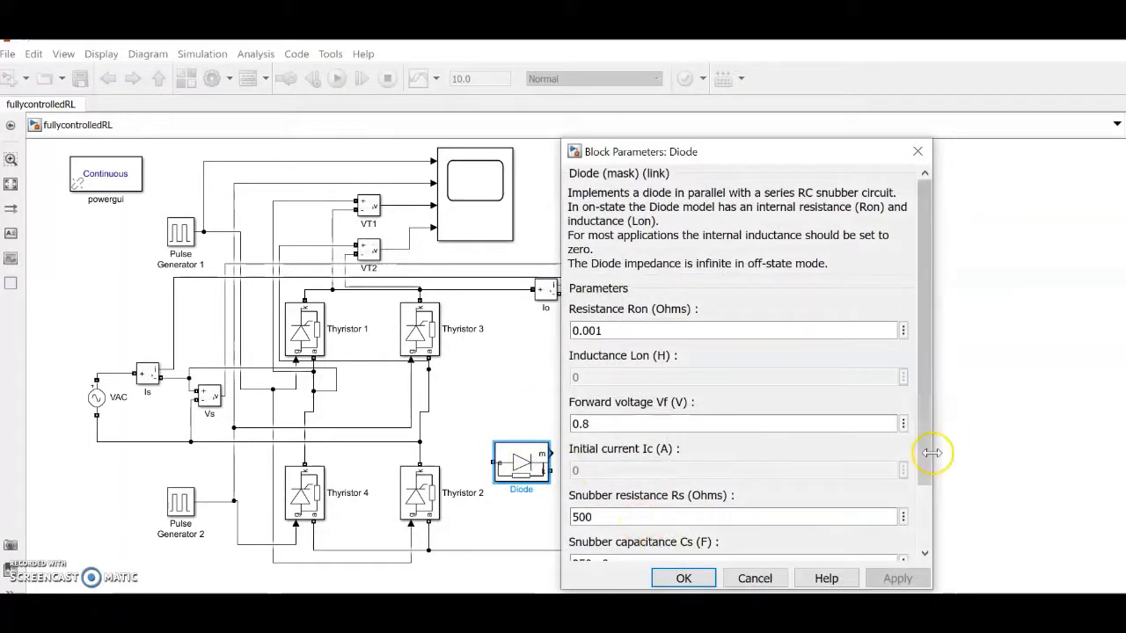
left_click_drag(931, 455, 943, 540)
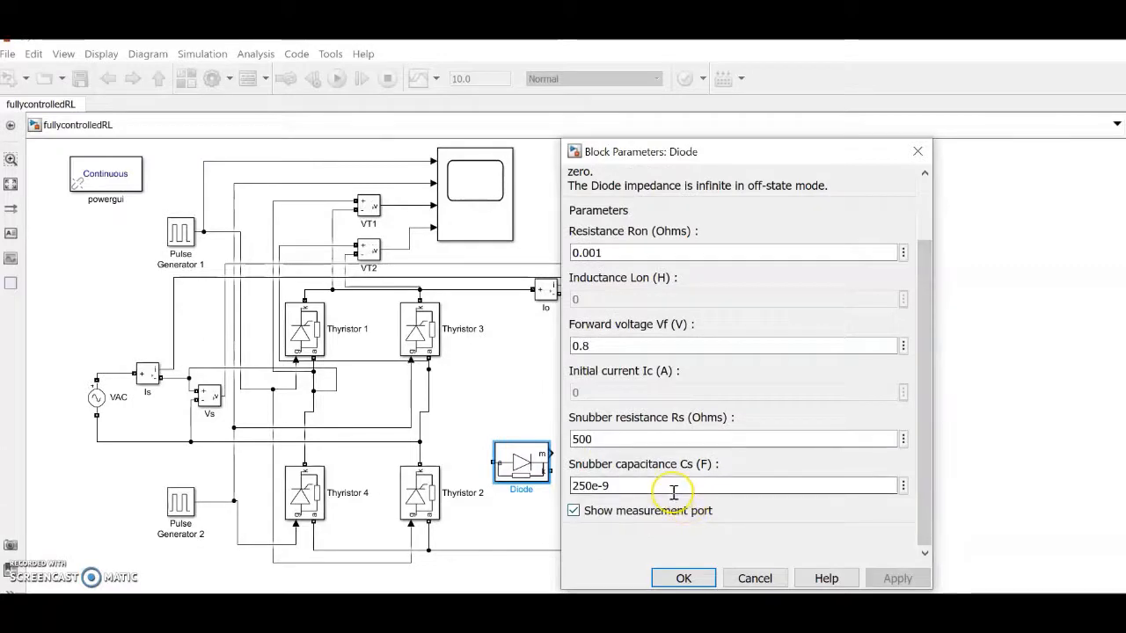
left_click(605, 510)
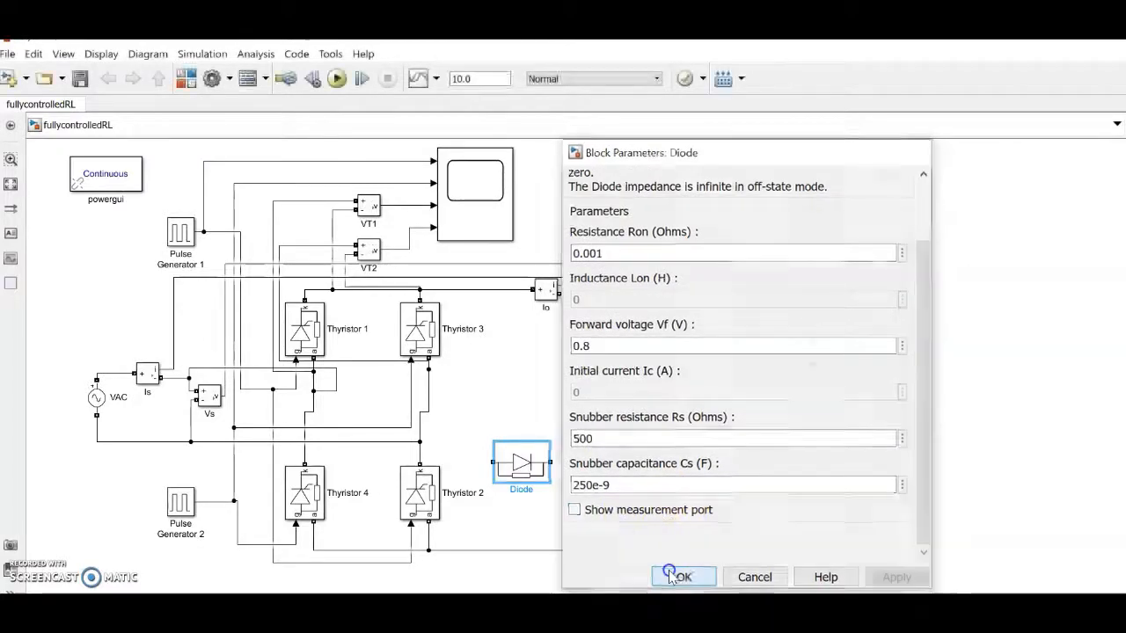
left_click(679, 577)
Step: Rotate the diode vertical, wire it between the upper and lower load wires, and open the scope
right_click(528, 471)
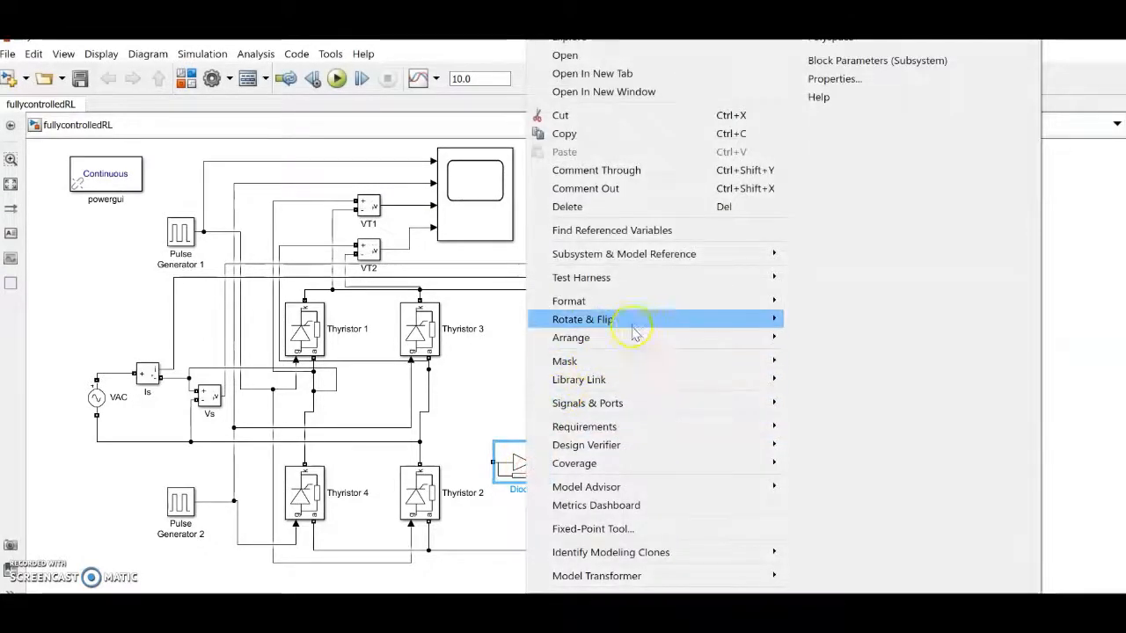
mouse_move(638, 320)
left_click(820, 341)
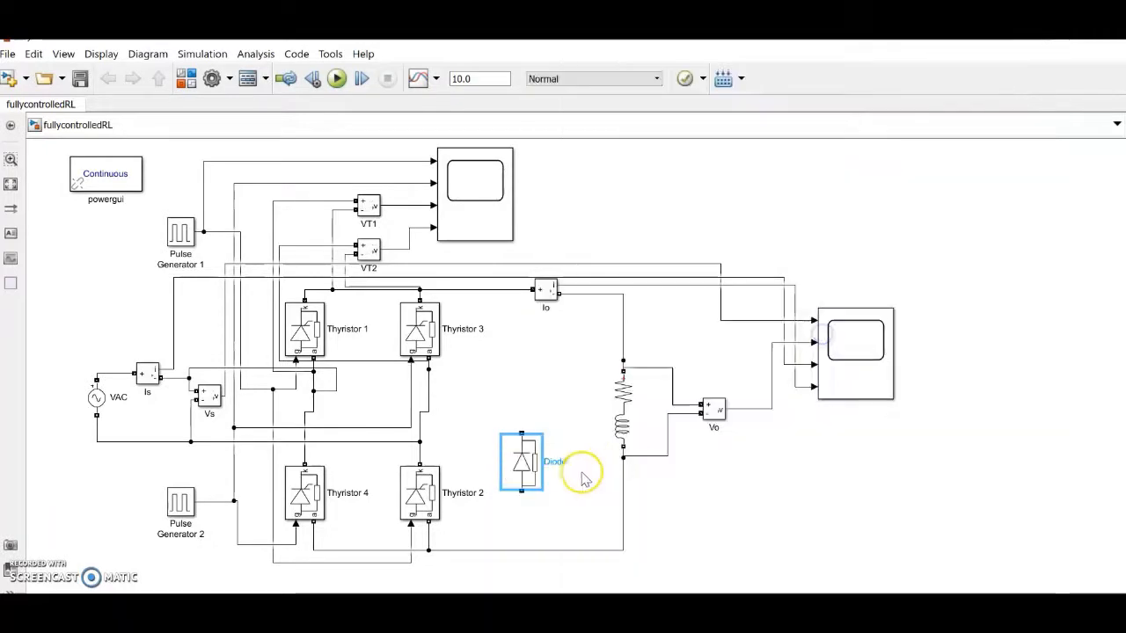
left_click_drag(519, 427, 522, 343)
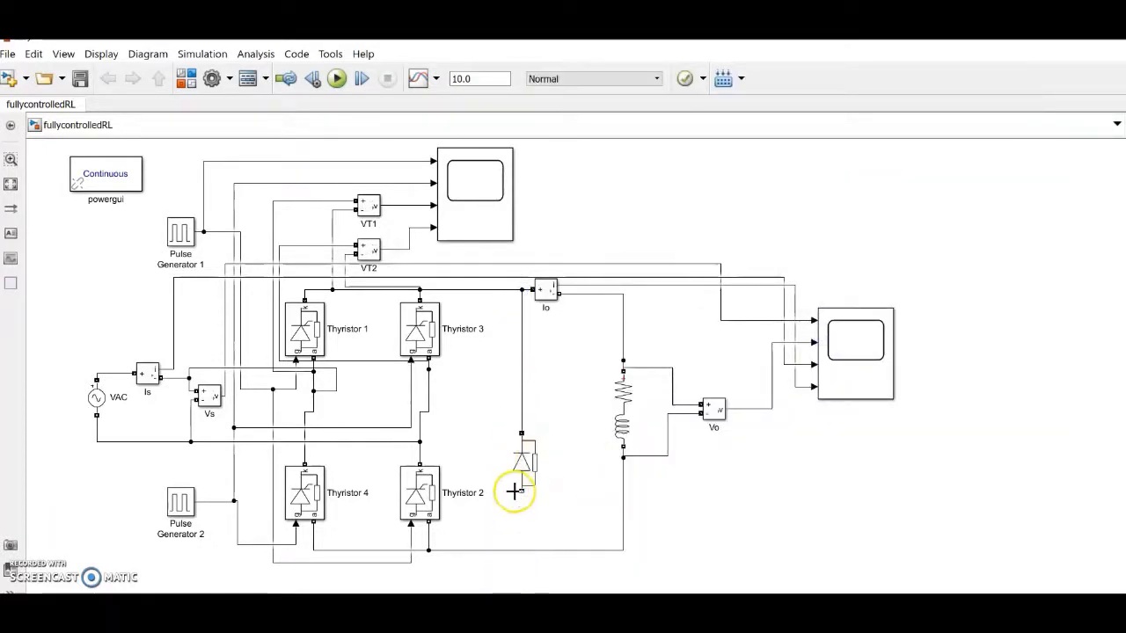
left_click_drag(521, 491, 522, 543)
left_click_drag(522, 551, 522, 551)
left_click(853, 360)
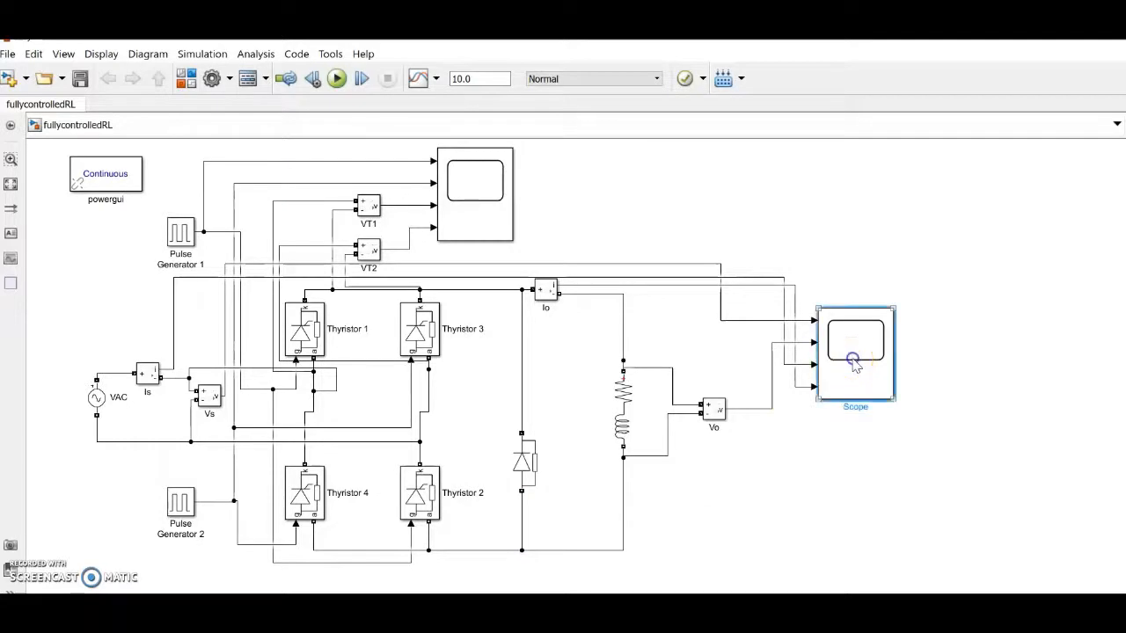
double_click(853, 360)
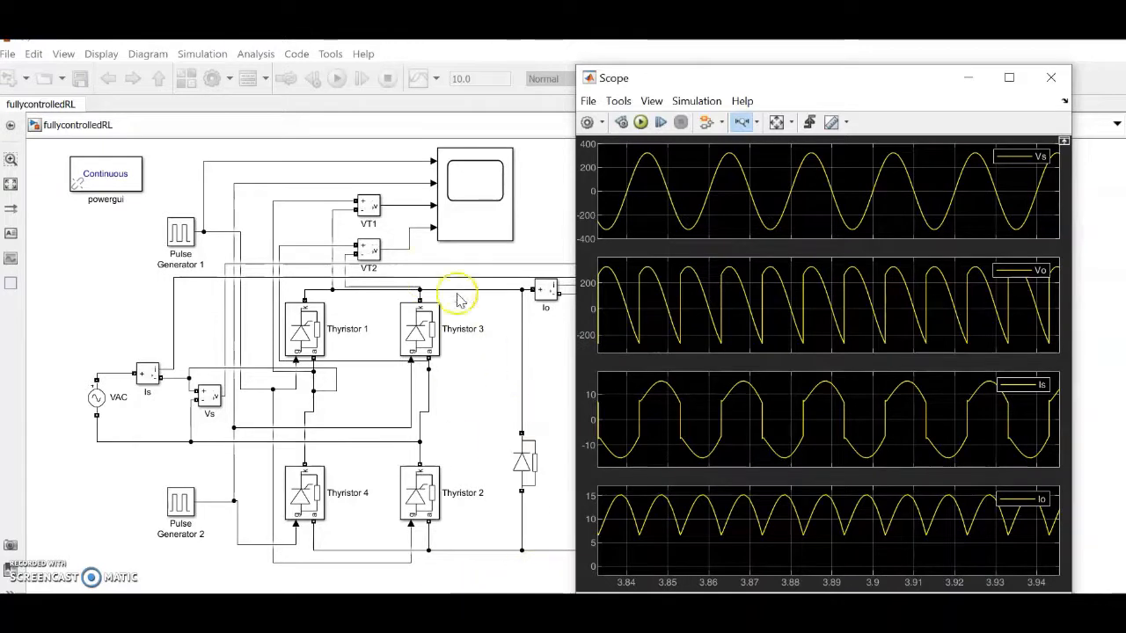
Step: Rerun the bridge simulation and zoom Scope1 and the Vs/Vo/Is/Io scope along time
left_click(312, 142)
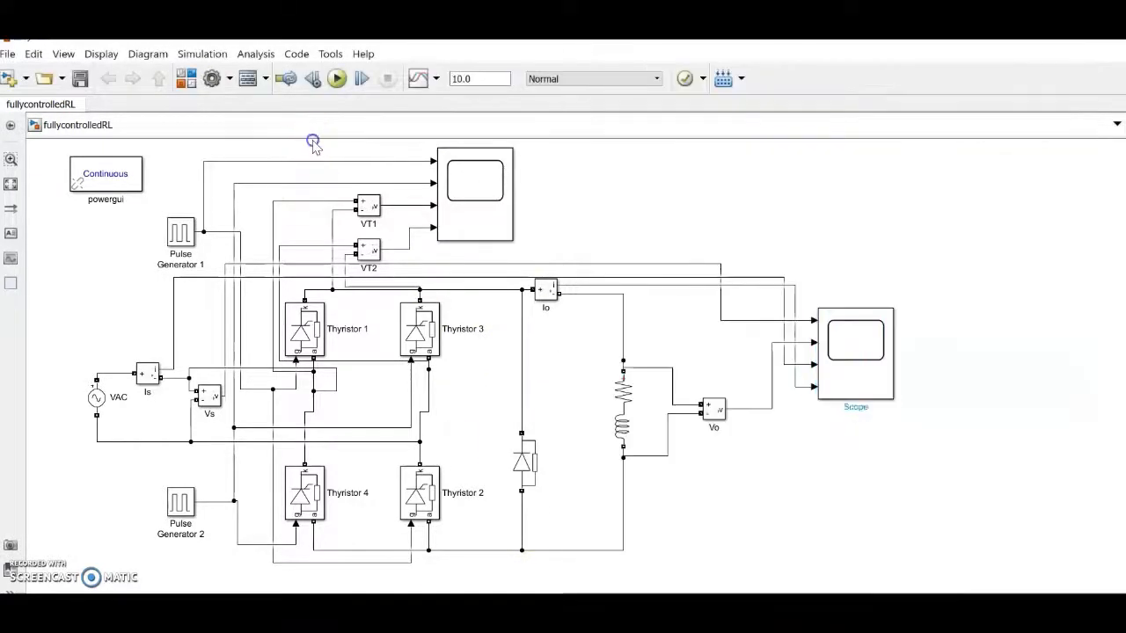
left_click(339, 79)
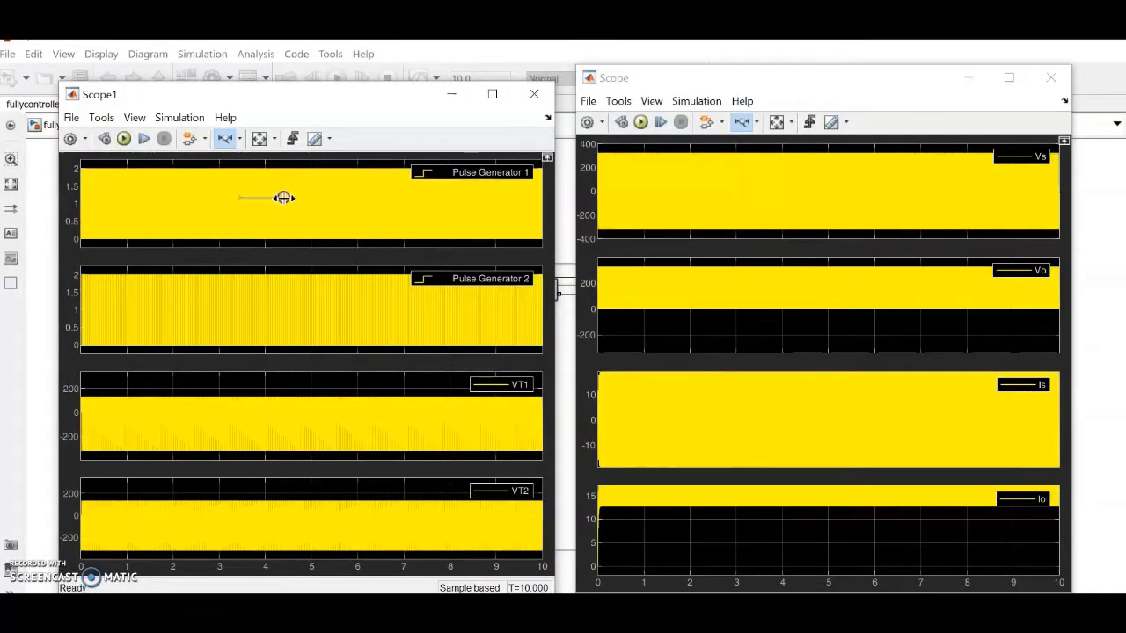
left_click_drag(240, 197, 274, 210)
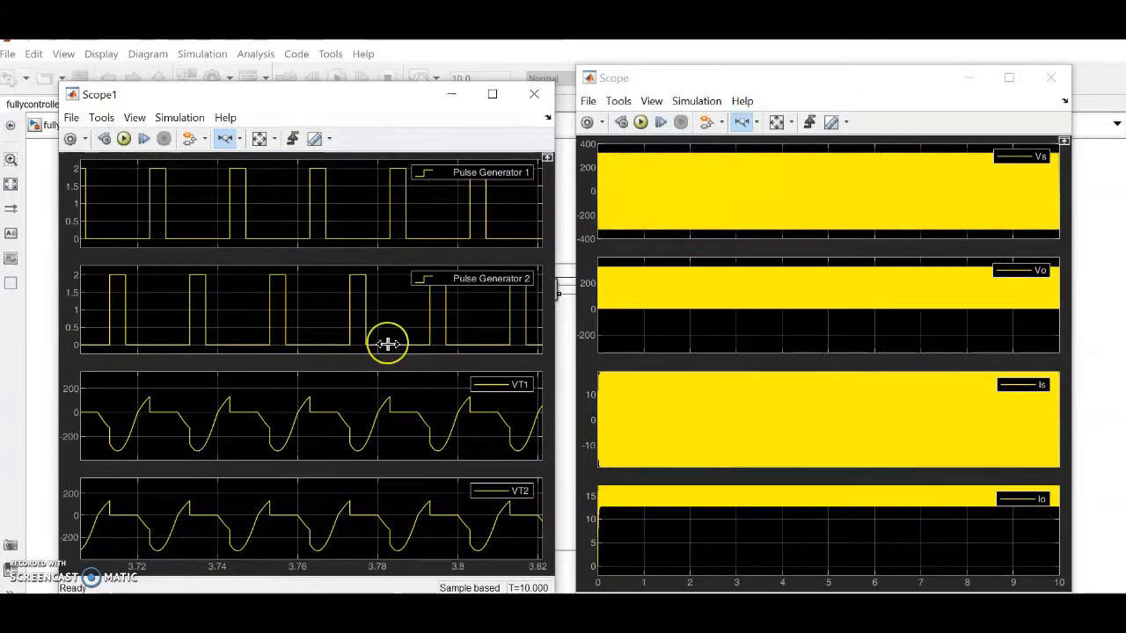
left_click_drag(660, 191, 801, 190)
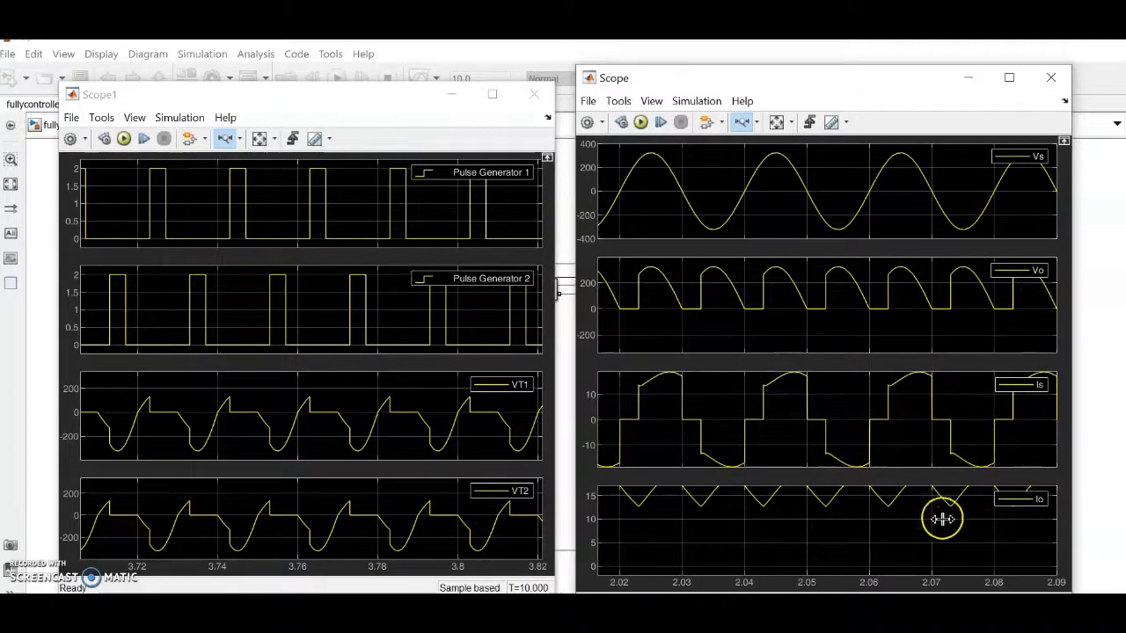
Step: Reset the Vs/Vo/Is/Io plots to the full 0–10 s range, then zoom to a few cycles
left_click(776, 122)
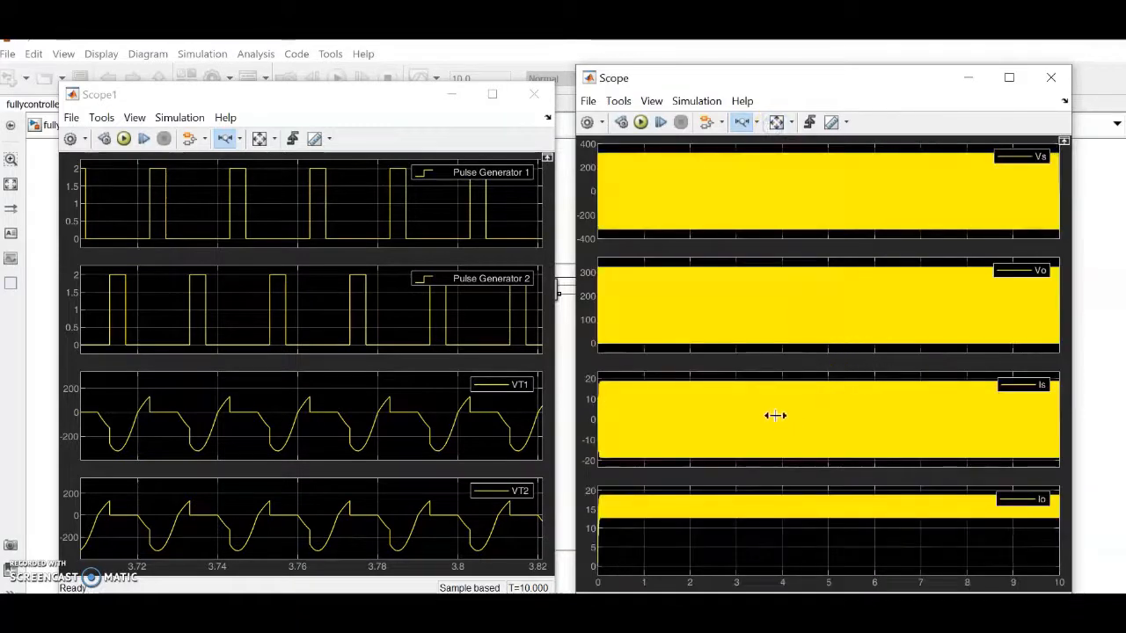
left_click_drag(839, 410, 835, 410)
left_click_drag(771, 407, 860, 408)
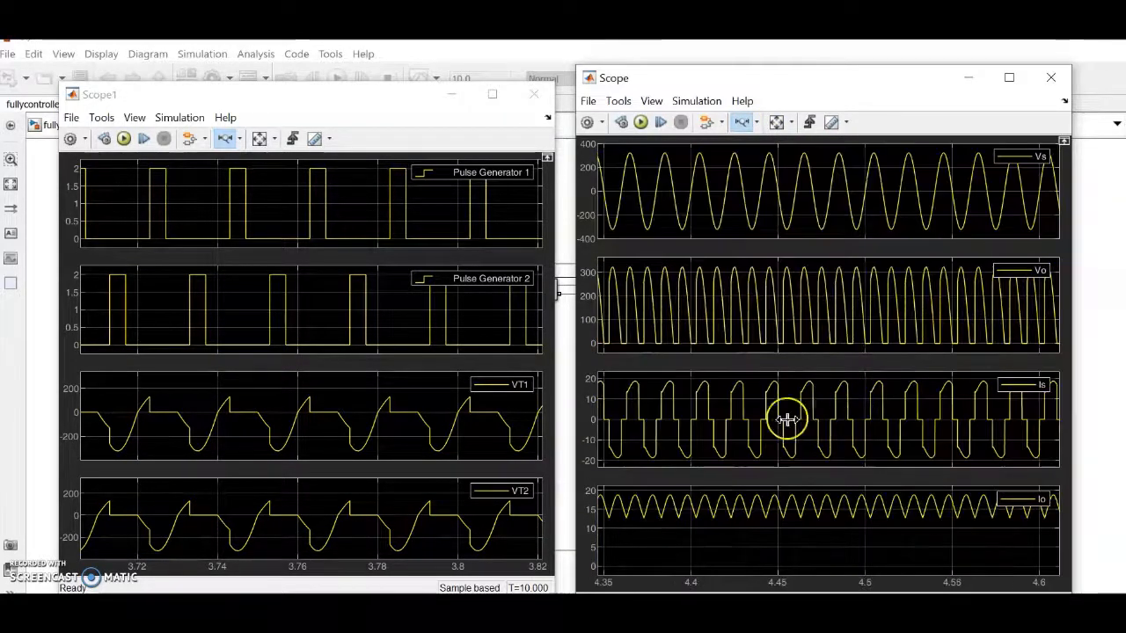
left_click_drag(715, 406, 857, 413)
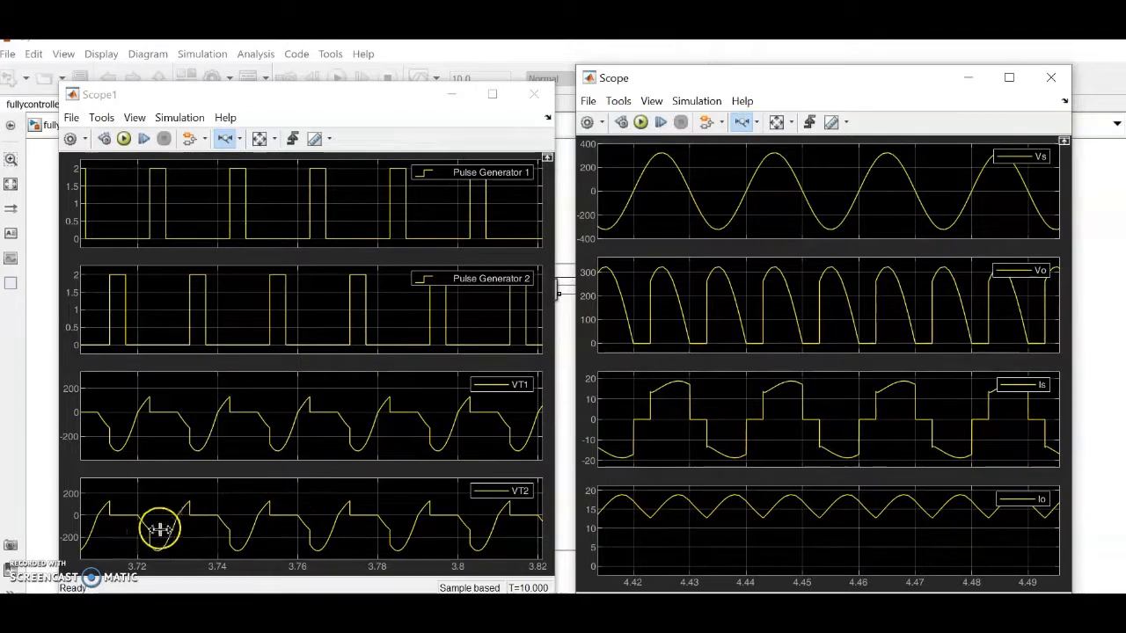
left_click(44, 292)
Step: Change Pulse Generator 1's phase delay from 0.003 to 0.005 s
double_click(178, 232)
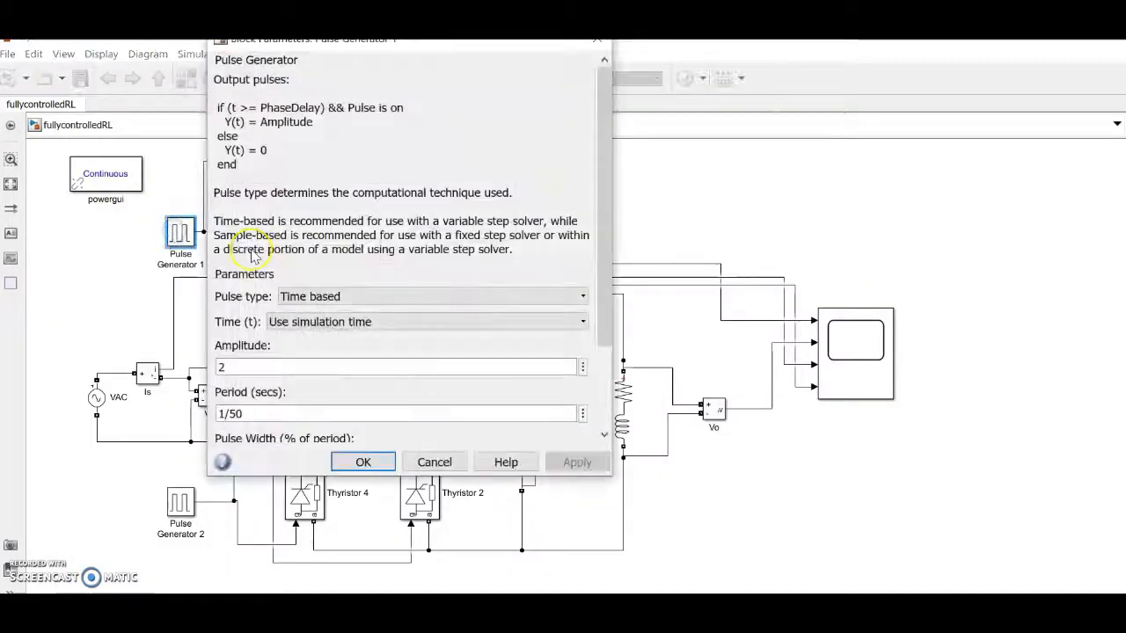
left_click(598, 389)
left_click(598, 389)
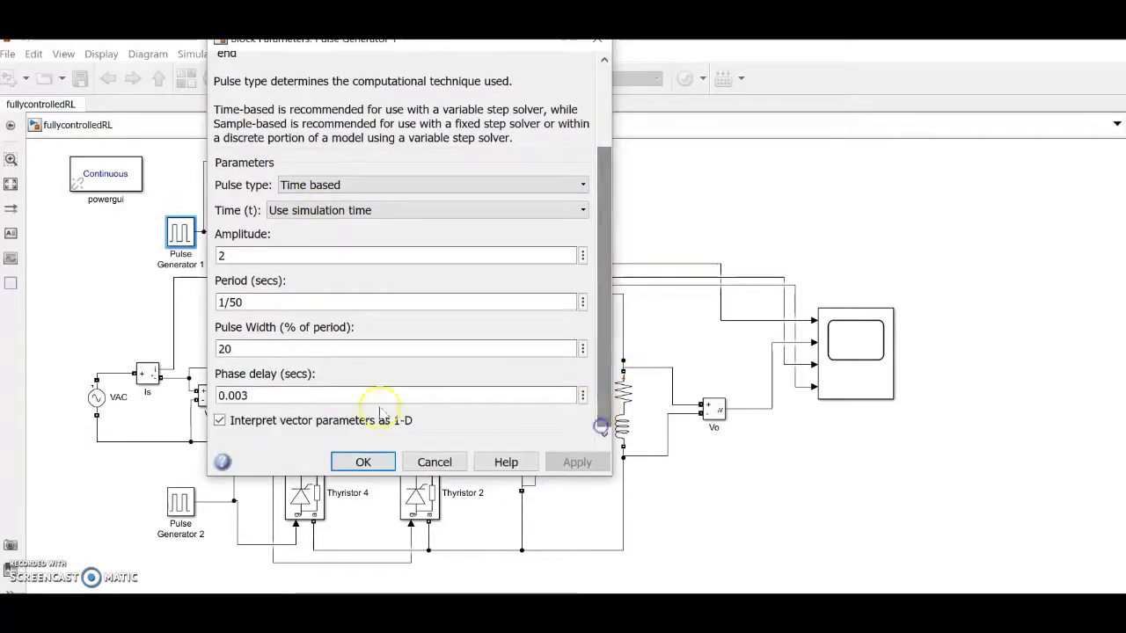
double_click(242, 349)
double_click(258, 397)
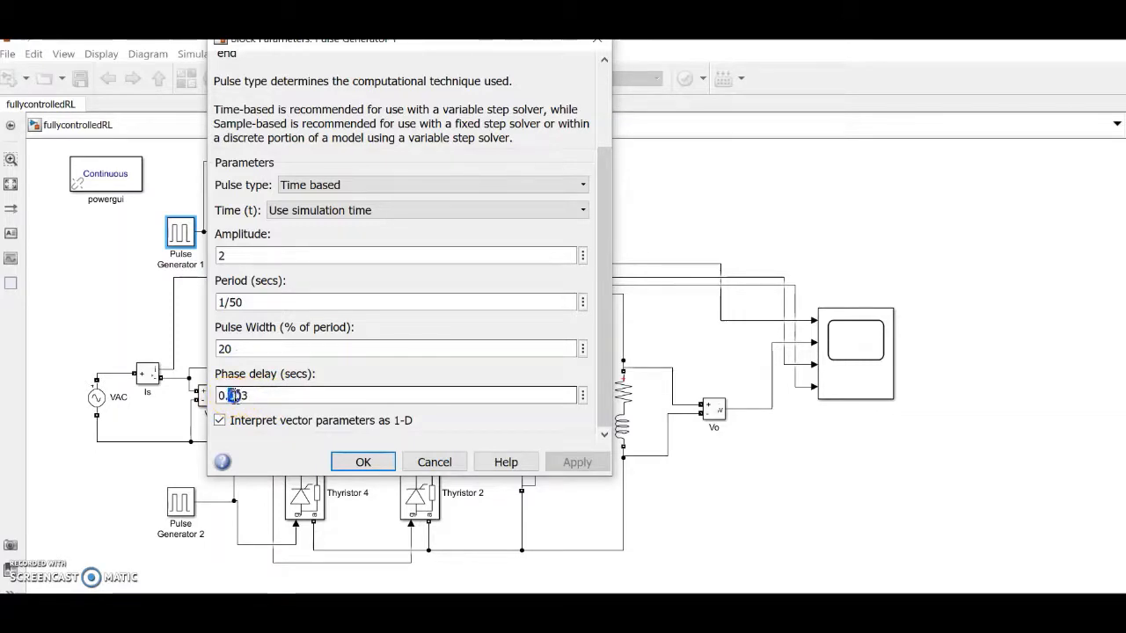
left_click_drag(233, 398, 249, 396)
type("5")
left_click(363, 461)
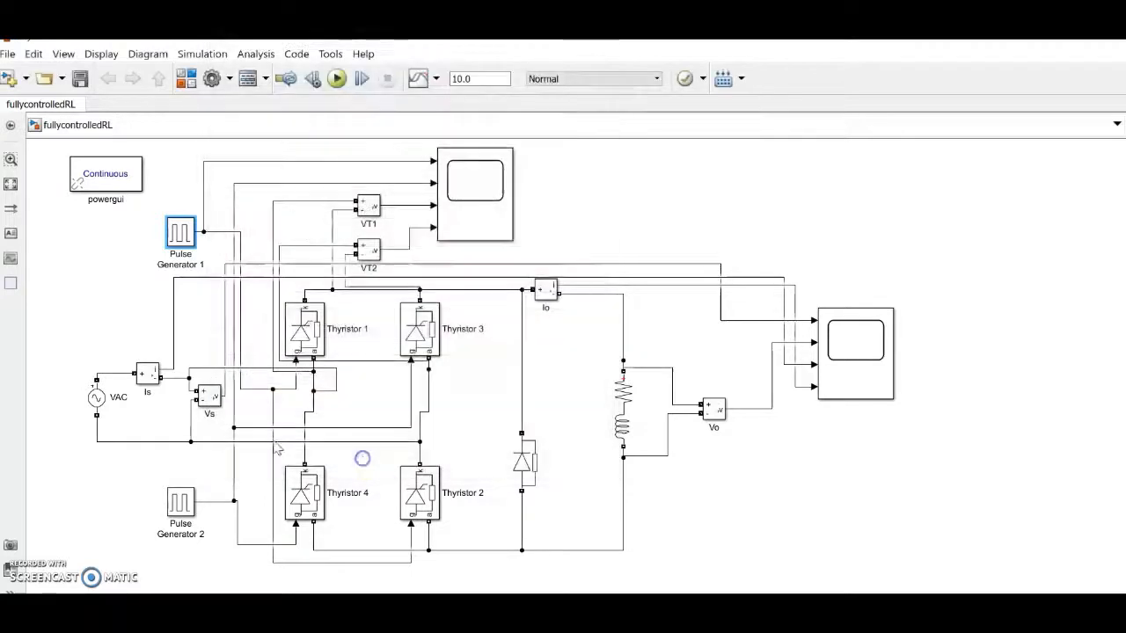
Step: Change Pulse Generator 2's phase delay from 0.013 to 0.015 s
double_click(188, 510)
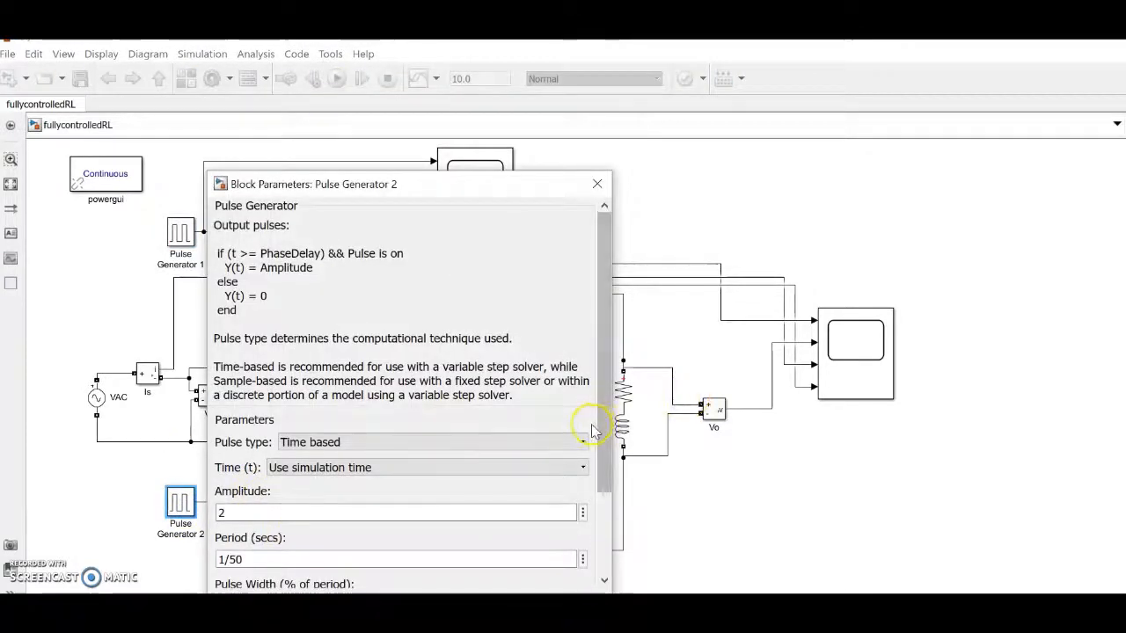
left_click_drag(604, 433, 601, 553)
double_click(265, 541)
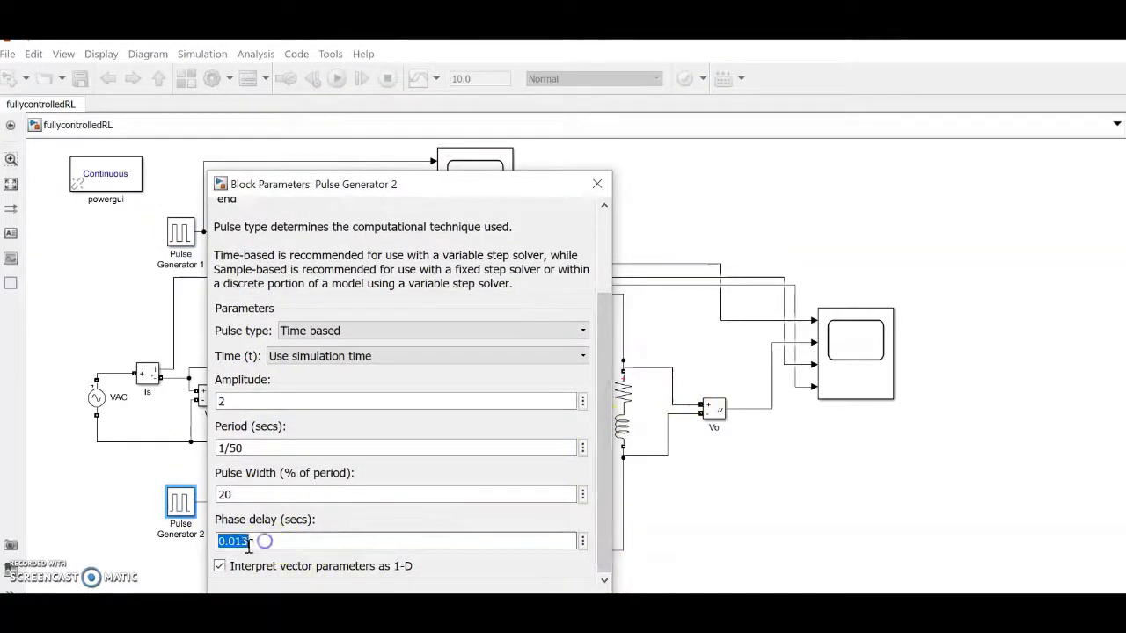
type("5")
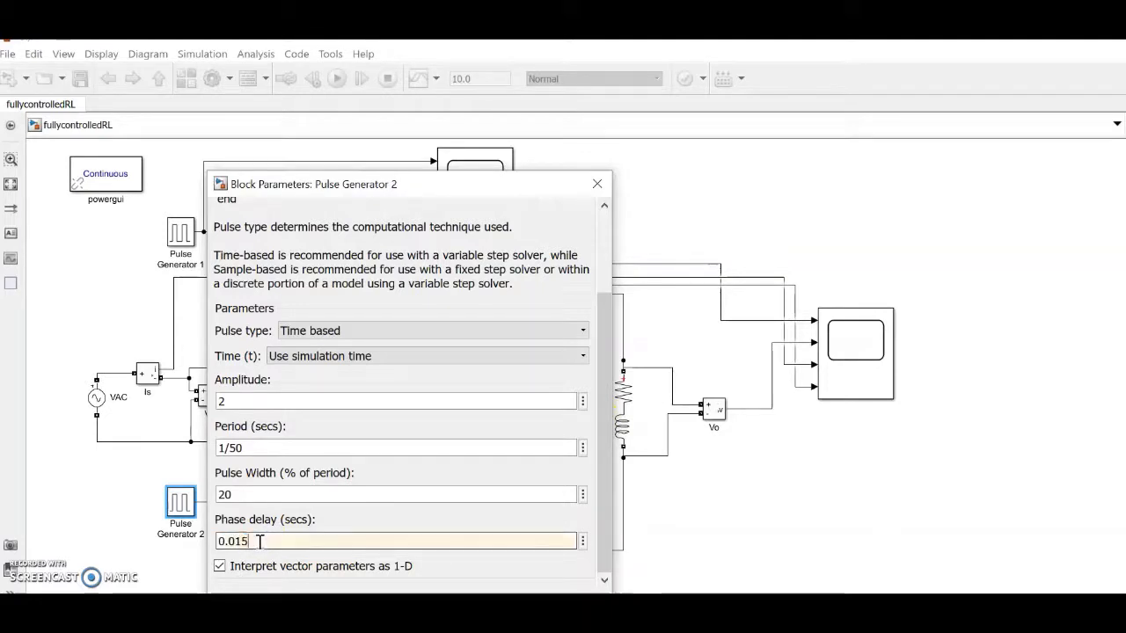
key("Return")
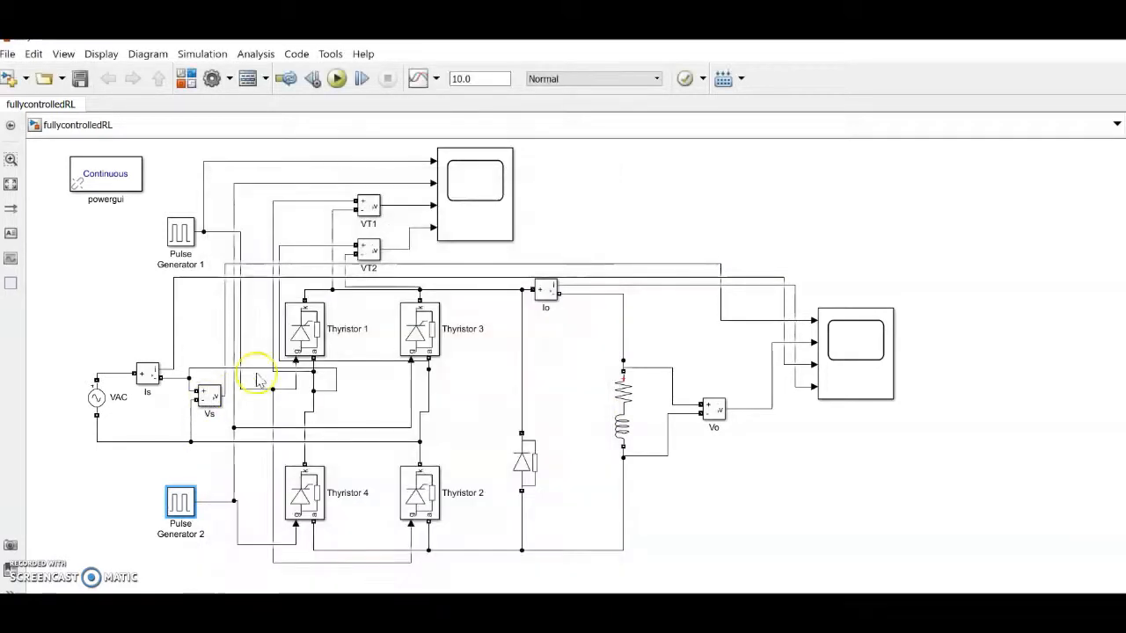
Step: Run the simulation with the new delays and zoom Scope1 to about 3.33–3.48 s
left_click(337, 78)
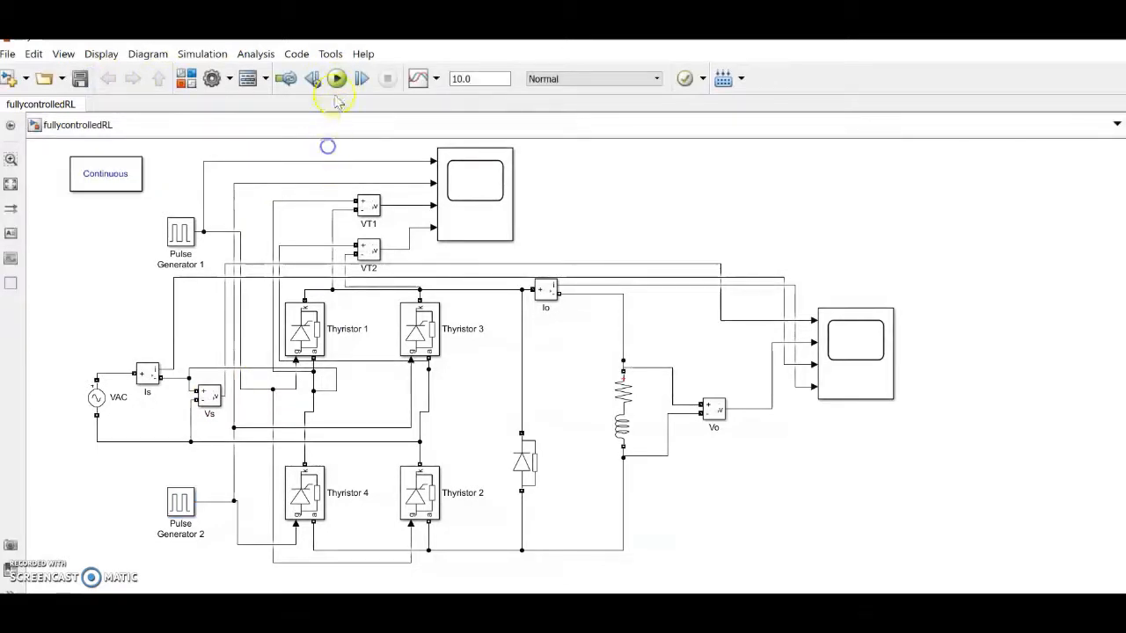
left_click(337, 78)
double_click(877, 343)
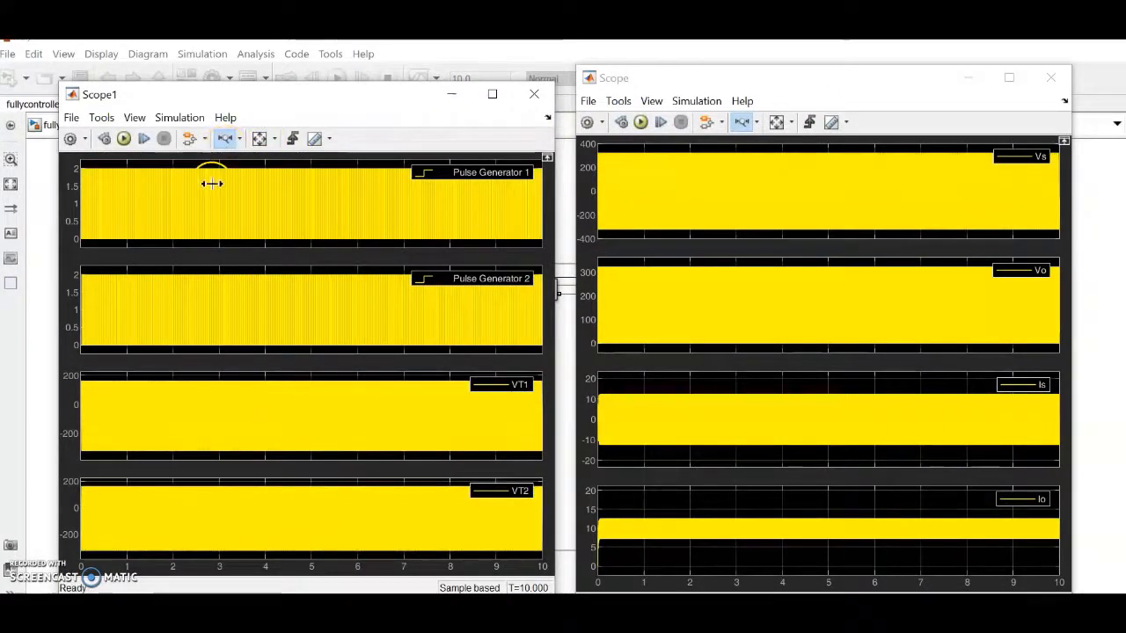
left_click_drag(283, 183, 285, 183)
left_click_drag(204, 201, 478, 217)
left_click_drag(356, 216, 356, 217)
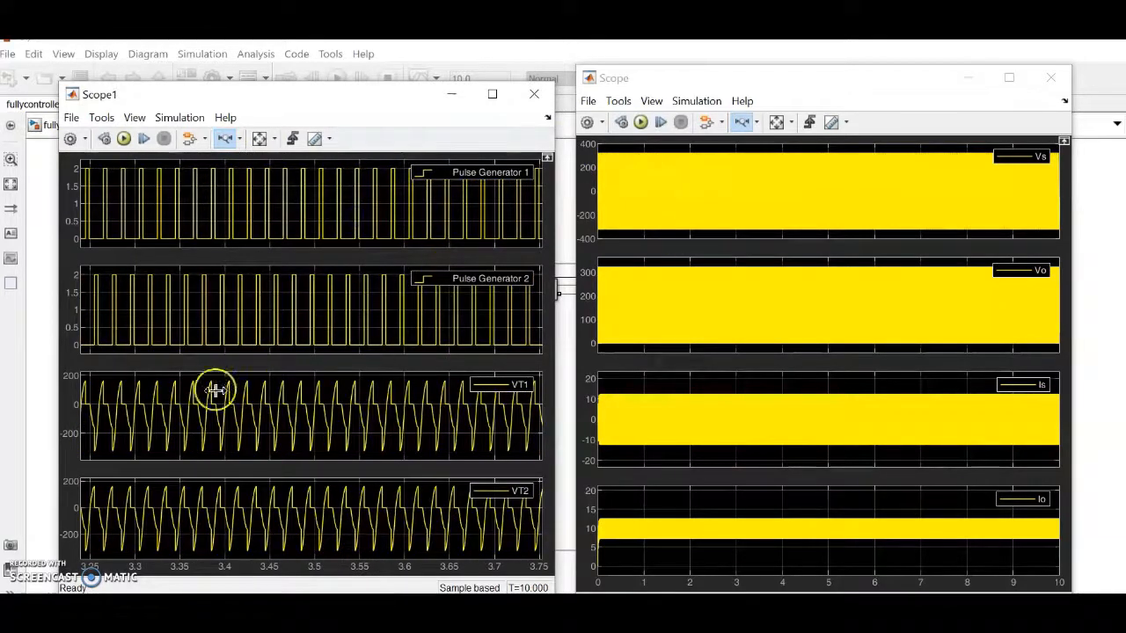
left_click_drag(298, 419, 298, 420)
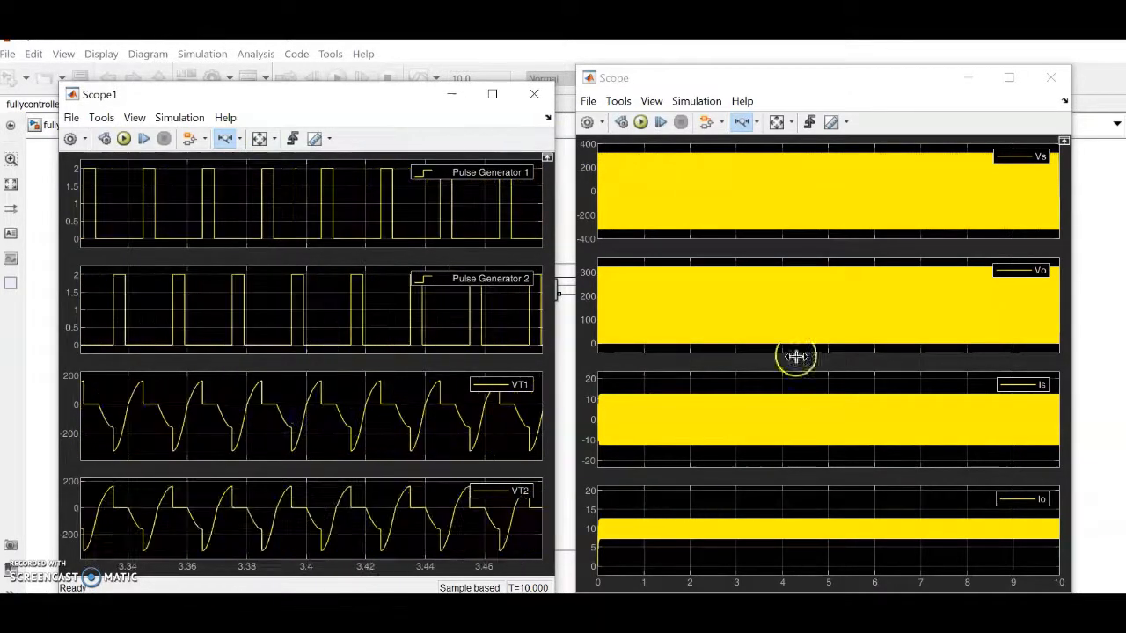
Step: Zoom the Vs, Vo, Is, Io scope to a few cycles near 2.5 s
left_click(714, 185)
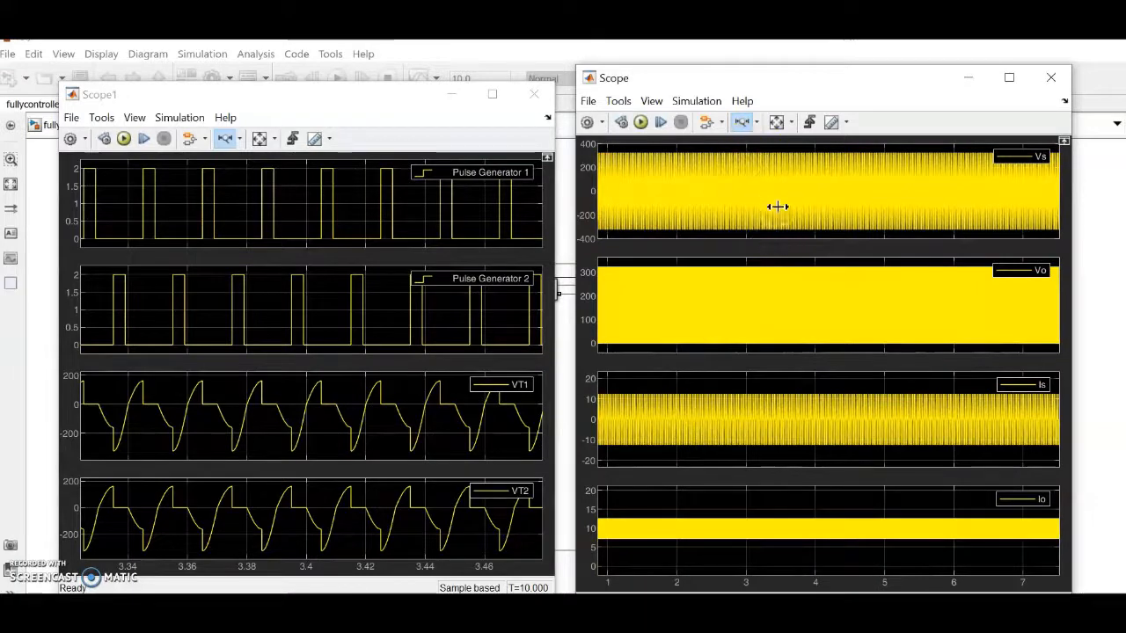
left_click_drag(681, 221, 769, 199)
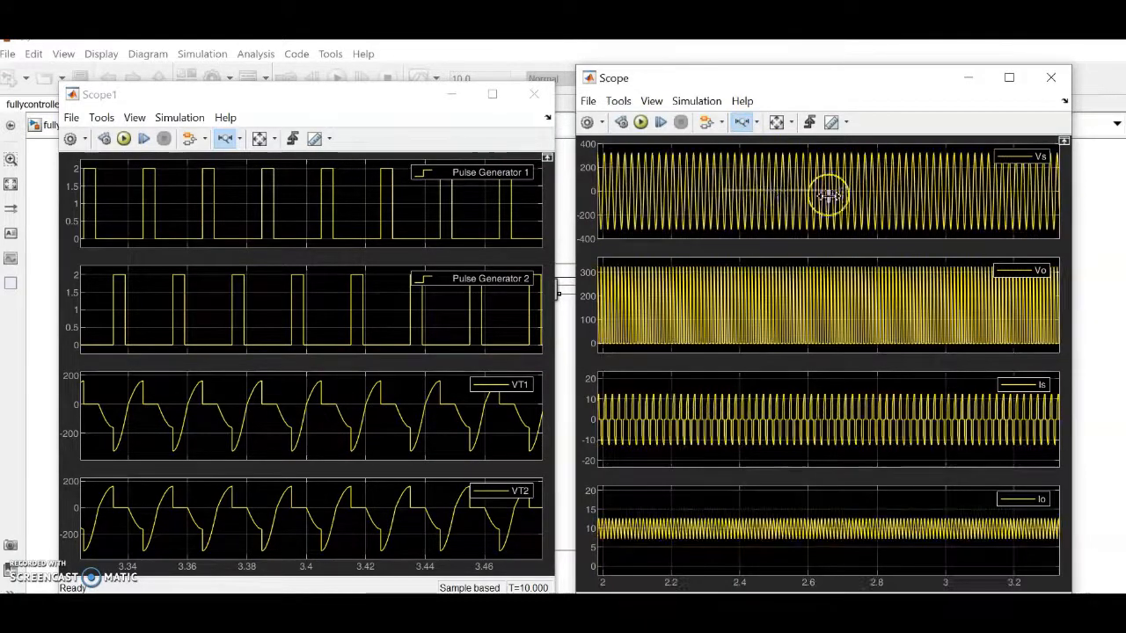
left_click_drag(843, 195, 866, 200)
left_click_drag(819, 468, 818, 464)
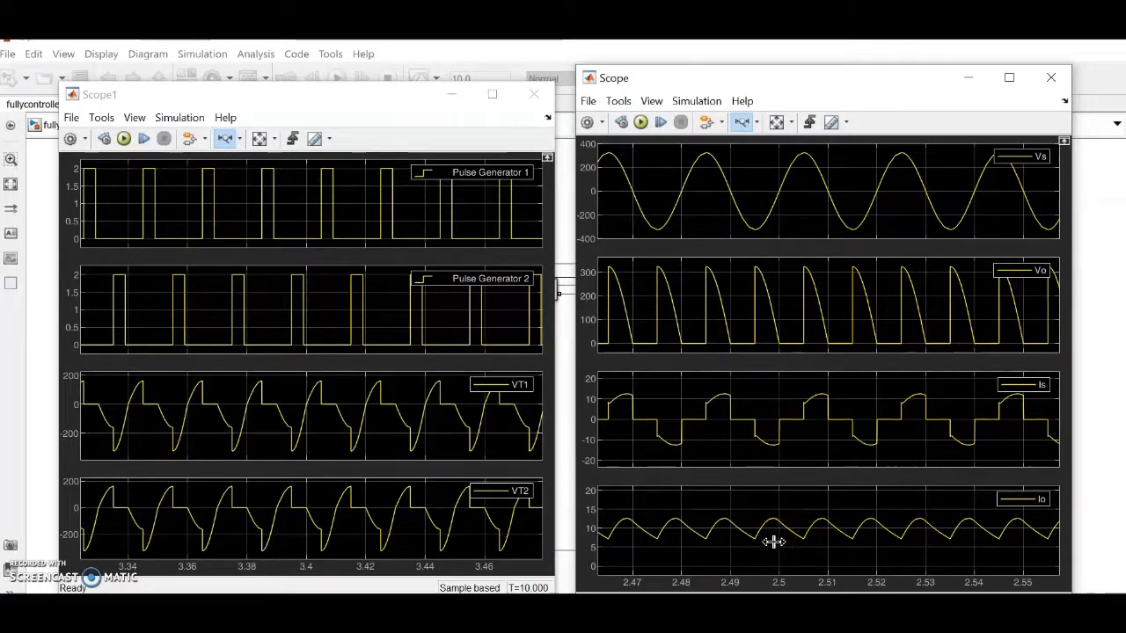
Step: Close both scope windows and run the simulation again
left_click(1050, 77)
left_click(538, 95)
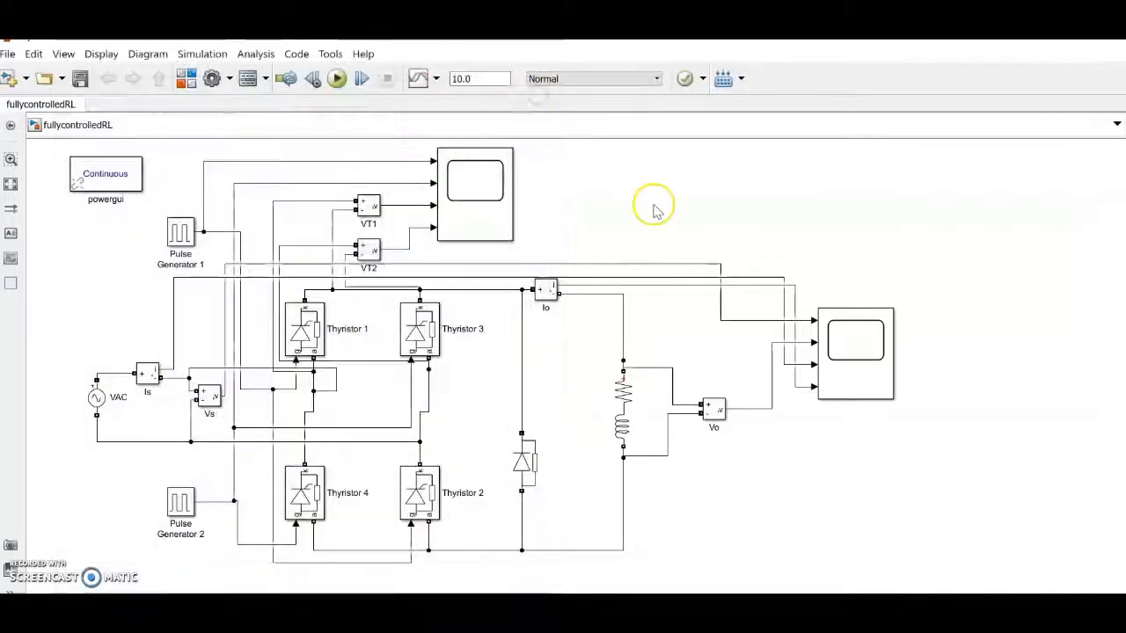
left_click(337, 78)
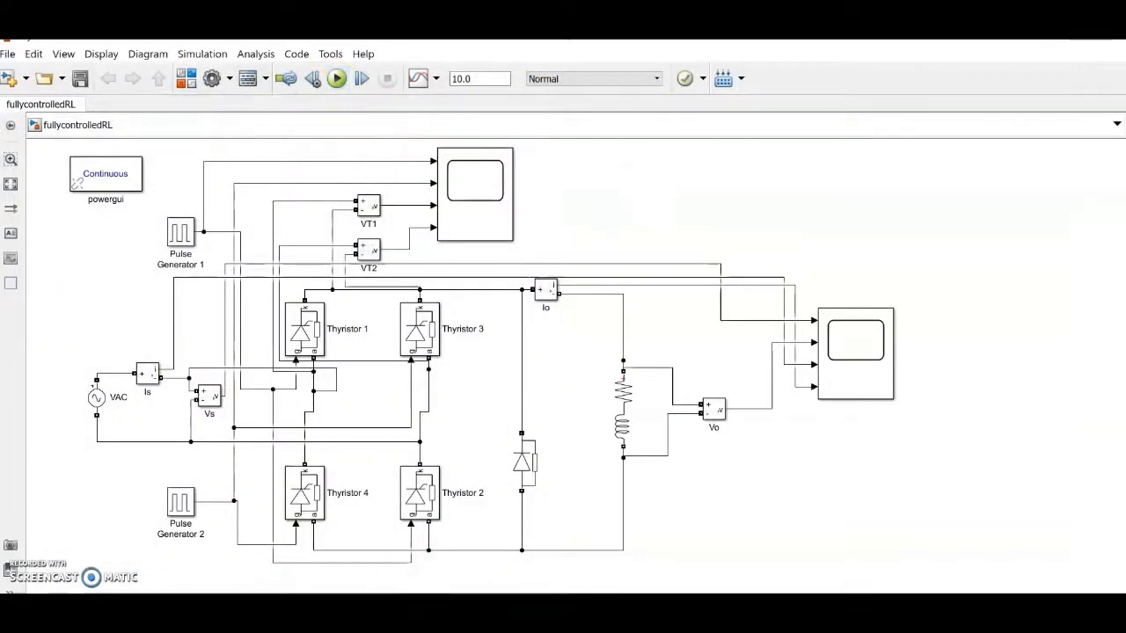